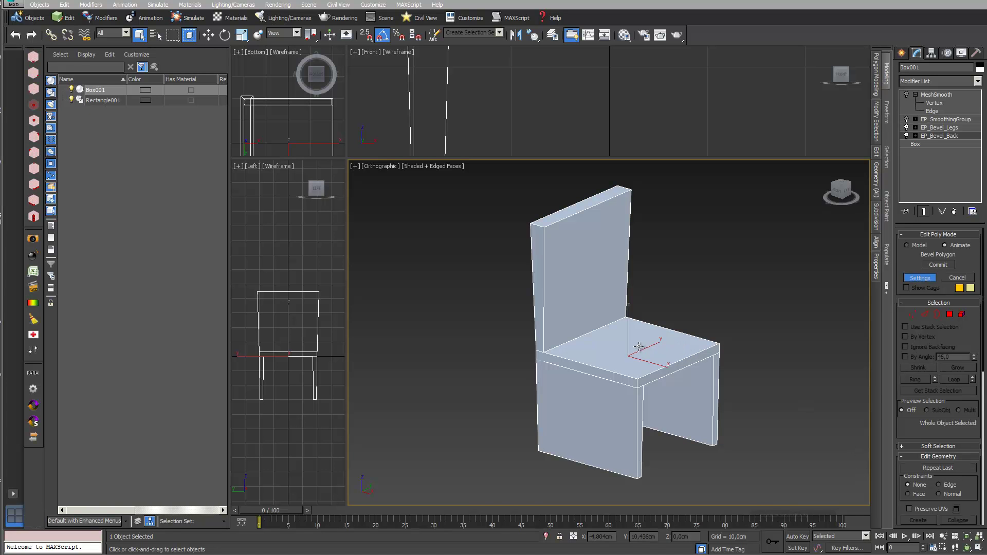
- Set the bevel height of the chair's backrest in EP_Bevel_Back to about 41.36 cm
click(966, 549)
mouse_move(579, 346)
mouse_down()
mouse_move(617, 348)
mouse_move(569, 342)
mouse_move(577, 342)
mouse_up()
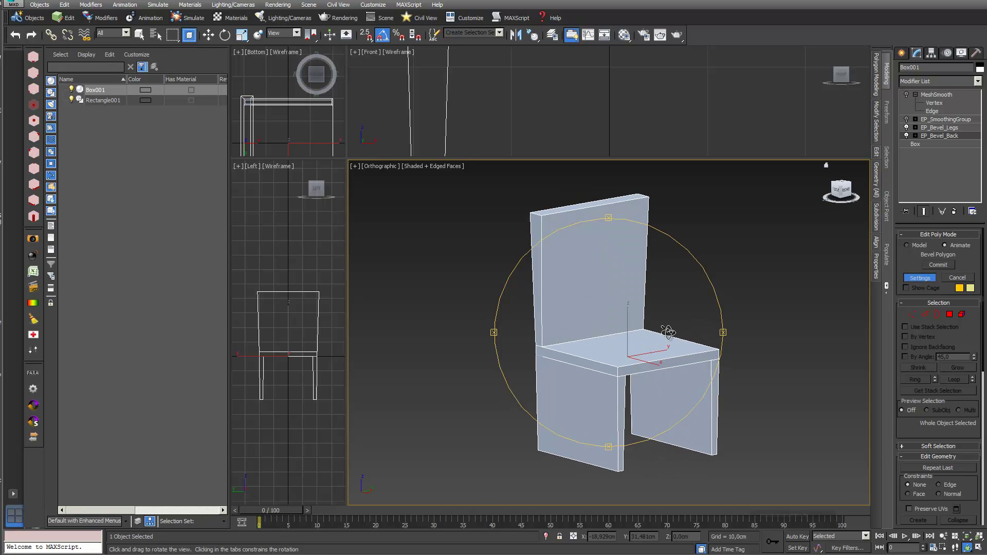
click(920, 278)
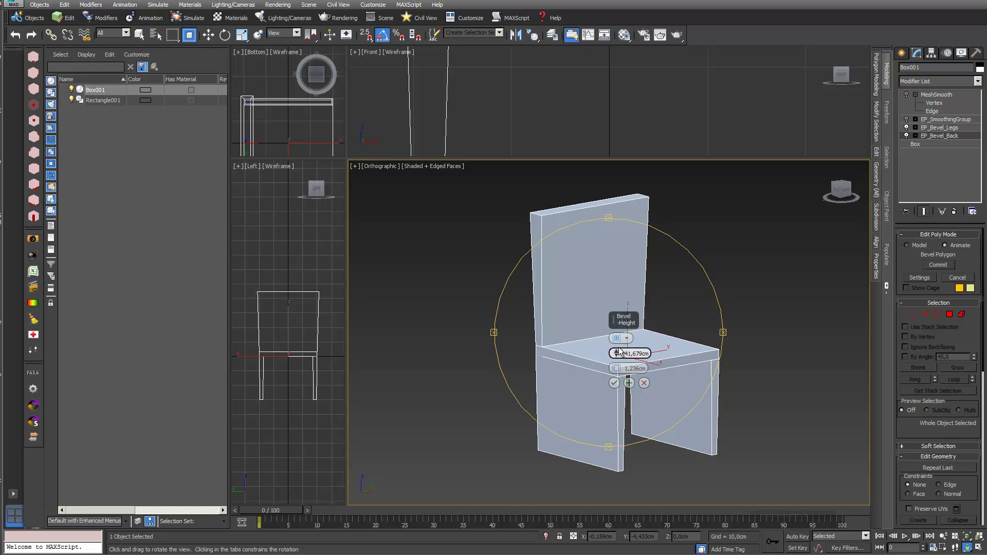
drag(620, 351, 619, 355)
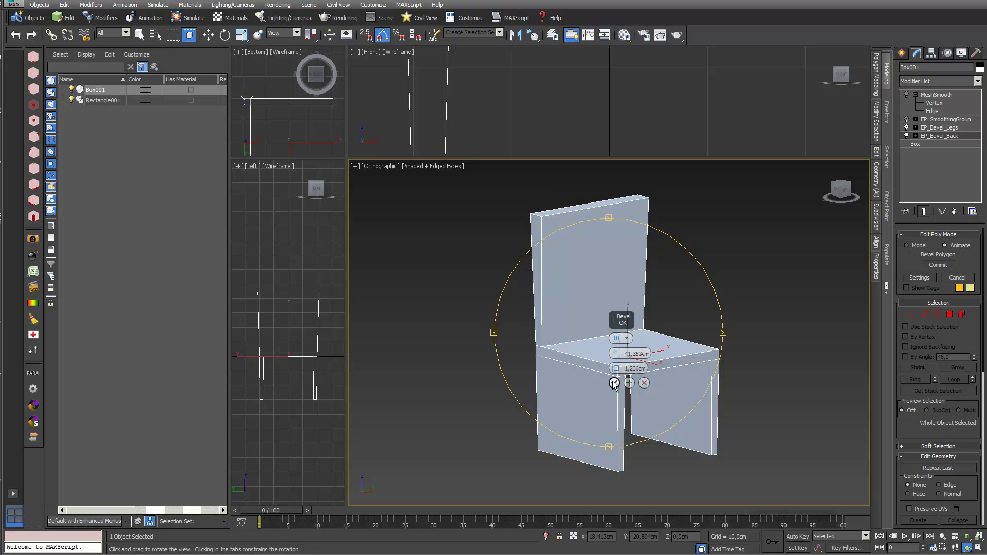
click(615, 384)
- Turn on the EP_SmoothingGroup and MeshSmooth modifiers and adjust the bevel height of the chair legs in EP_Bevel_Legs
click(907, 120)
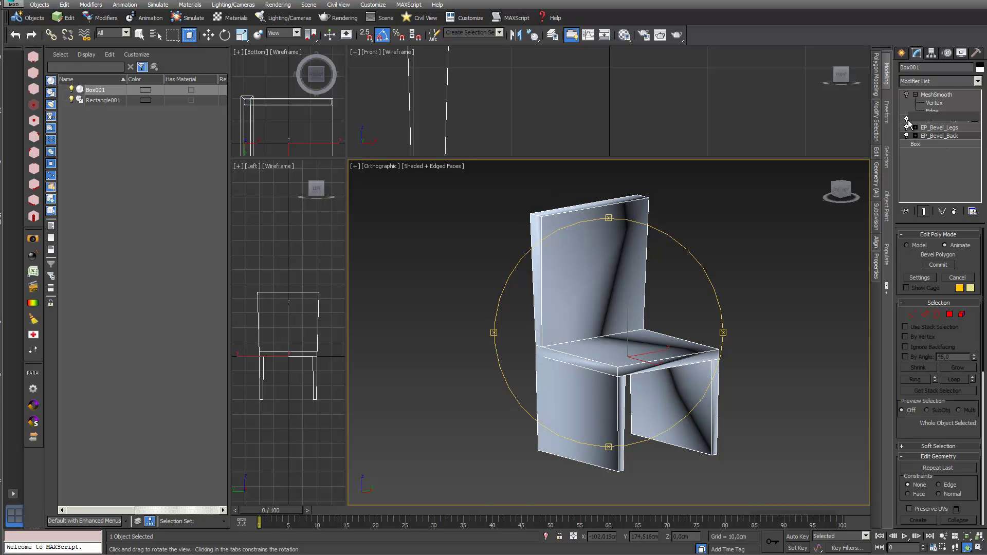
click(906, 94)
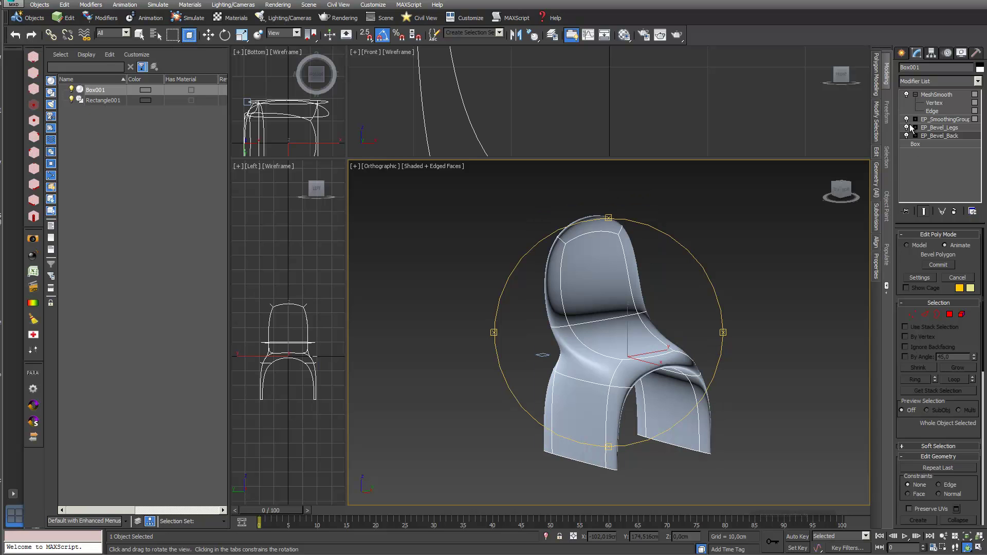
click(945, 135)
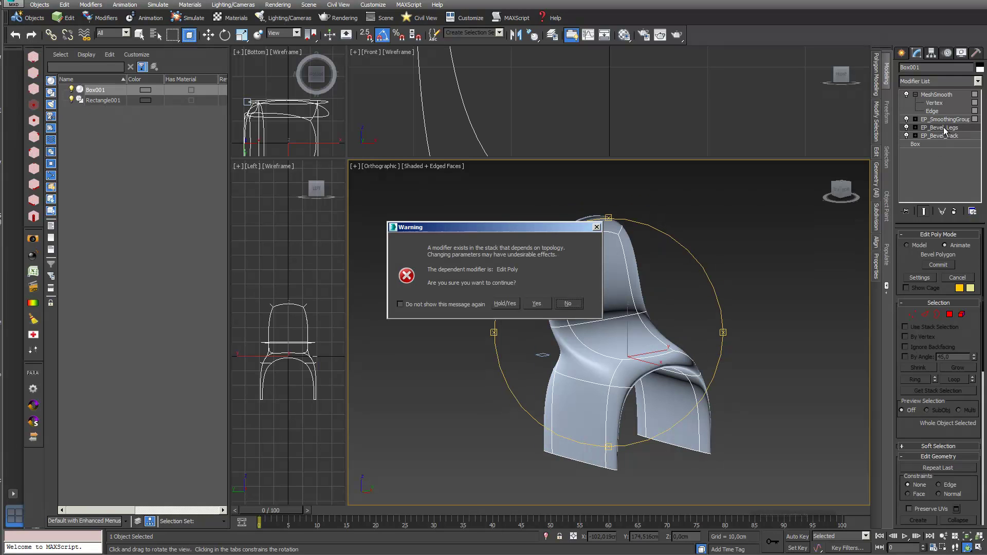
click(537, 304)
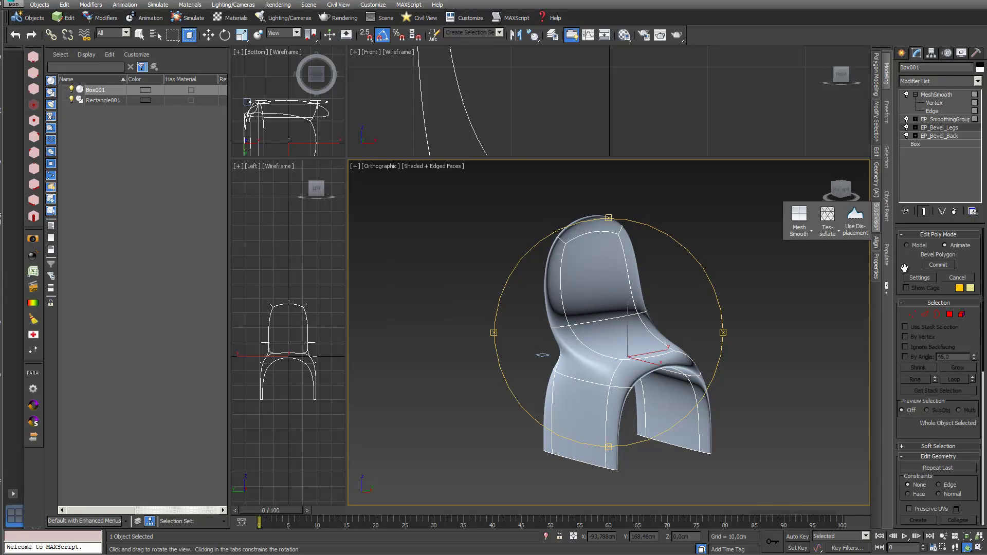
click(920, 278)
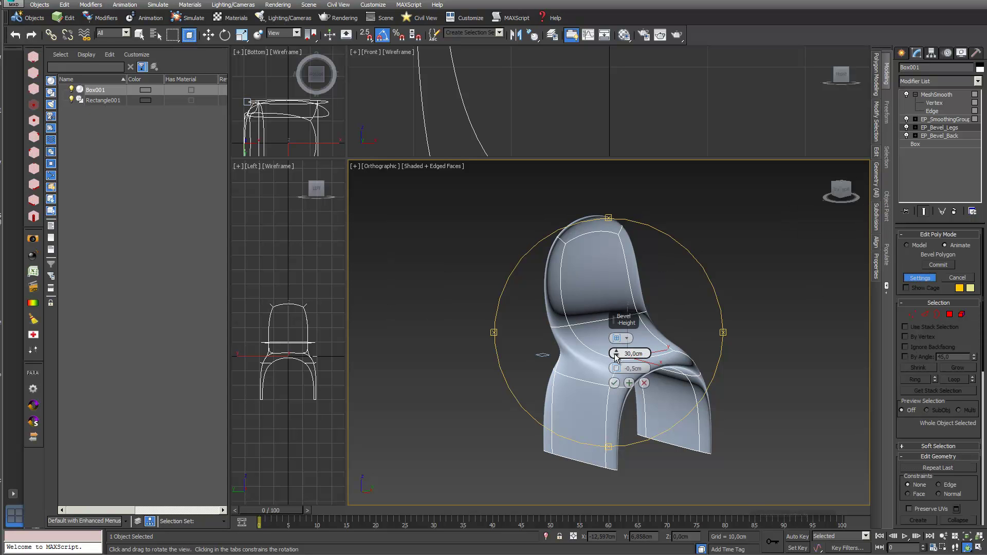
drag(617, 354, 612, 309)
click(614, 384)
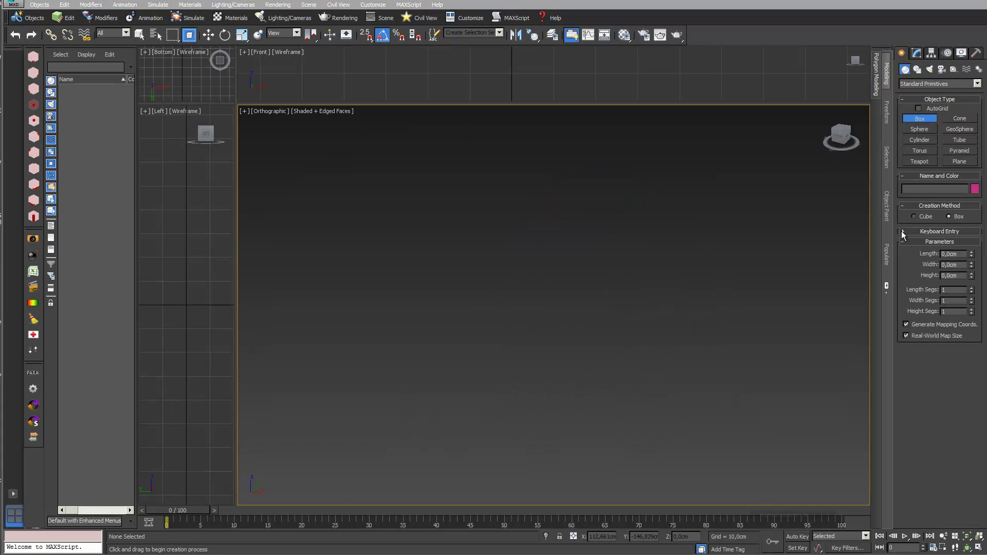
- Create a box at the origin with length 40 cm, width 40 cm and height 3 cm using keyboard entry values
click(939, 231)
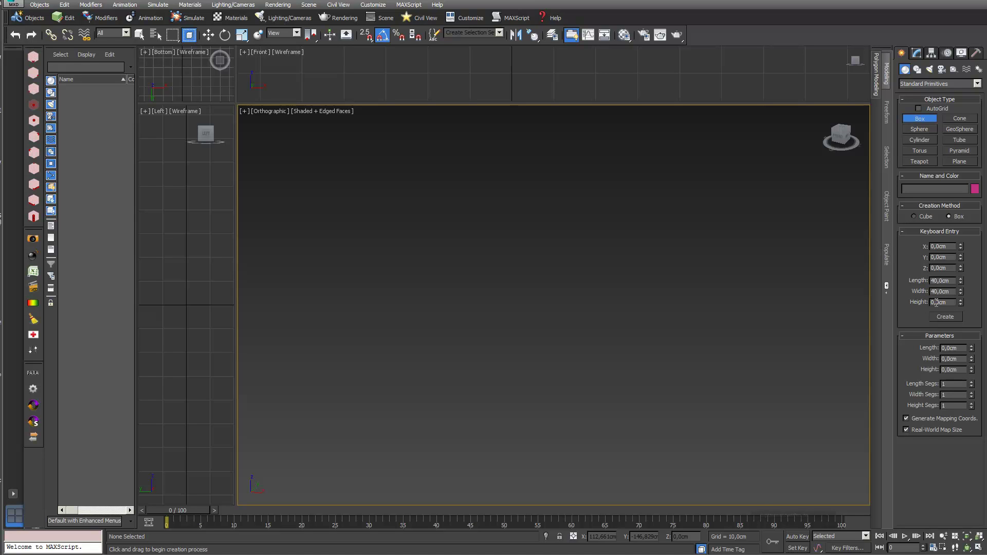
text(3)
click(945, 317)
middle_drag(640, 258, 529, 326)
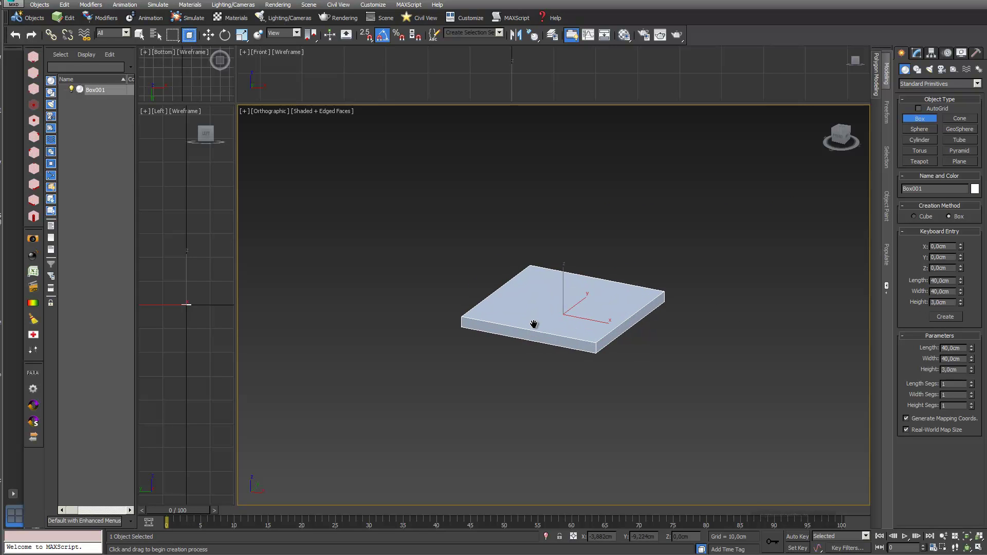
- Add an Edit Poly modifier to the box
click(917, 53)
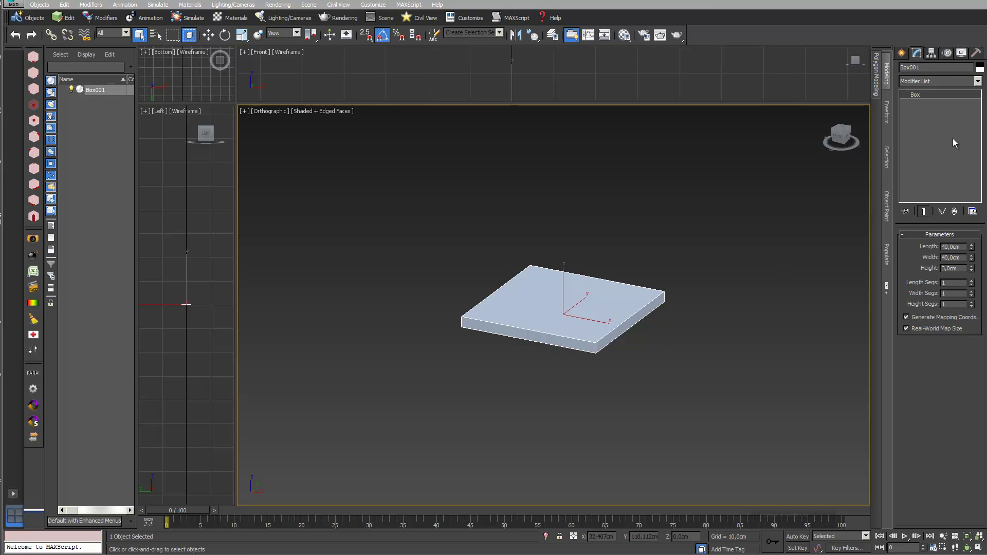
click(978, 82)
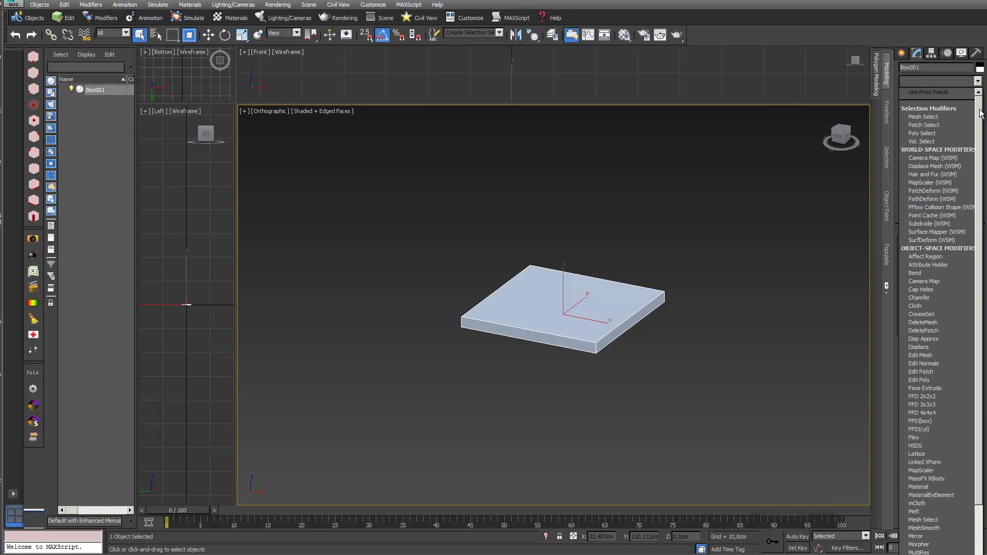
scroll(981, 113, down, 2)
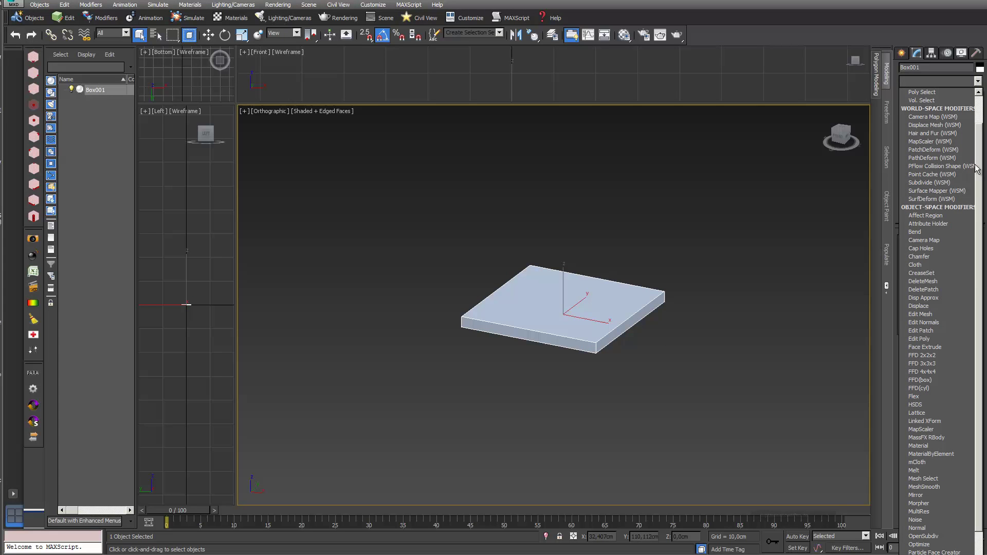
click(953, 339)
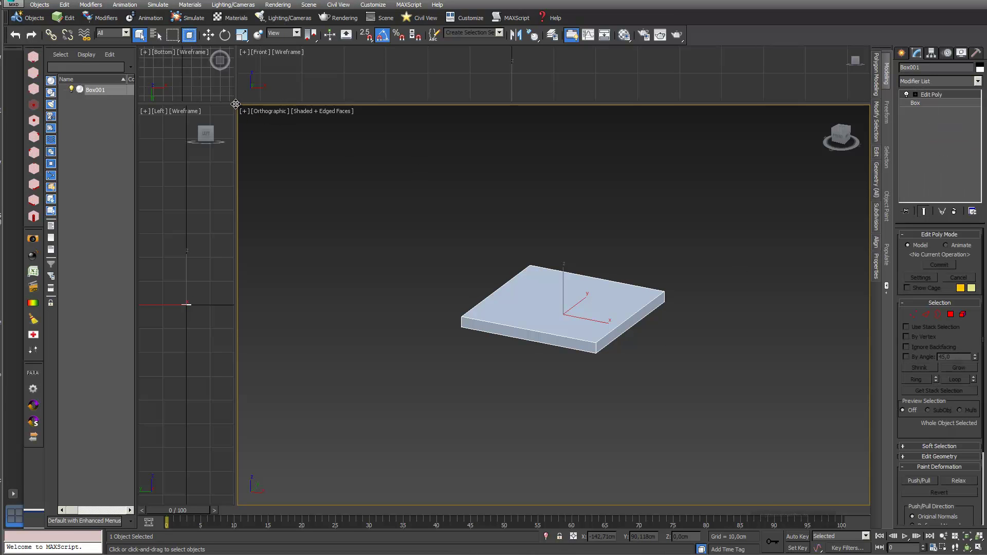
- Enlarge the Bottom viewport and switch it to Top view, framing the whole box
drag(236, 104, 663, 370)
click(465, 223)
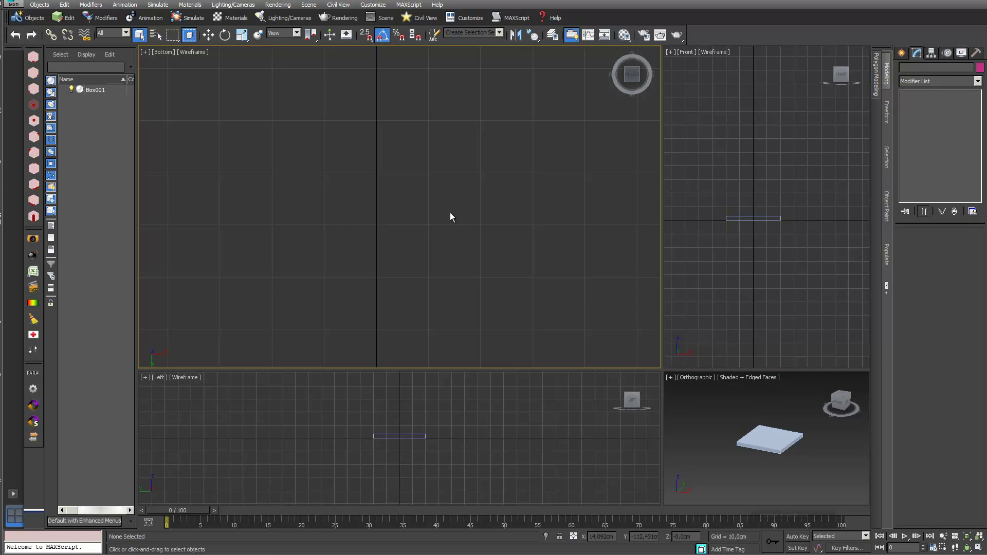
key(t)
key(ctrl+shift+z)
scroll(458, 187, down, 3)
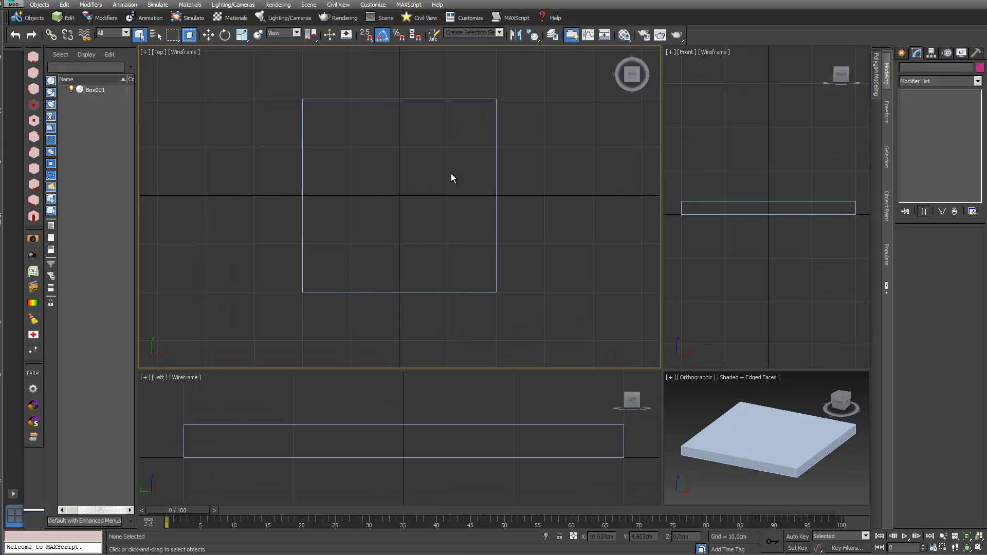
- Draw a rectangle spline of about 5 by 5.2 cm over the box's upper-left corner in the Top view
click(903, 52)
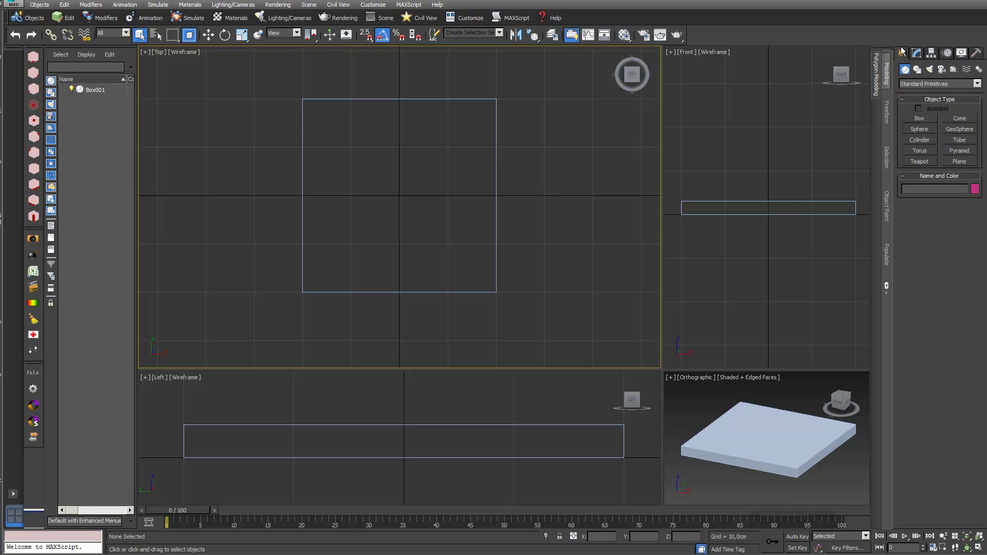
click(917, 69)
click(954, 127)
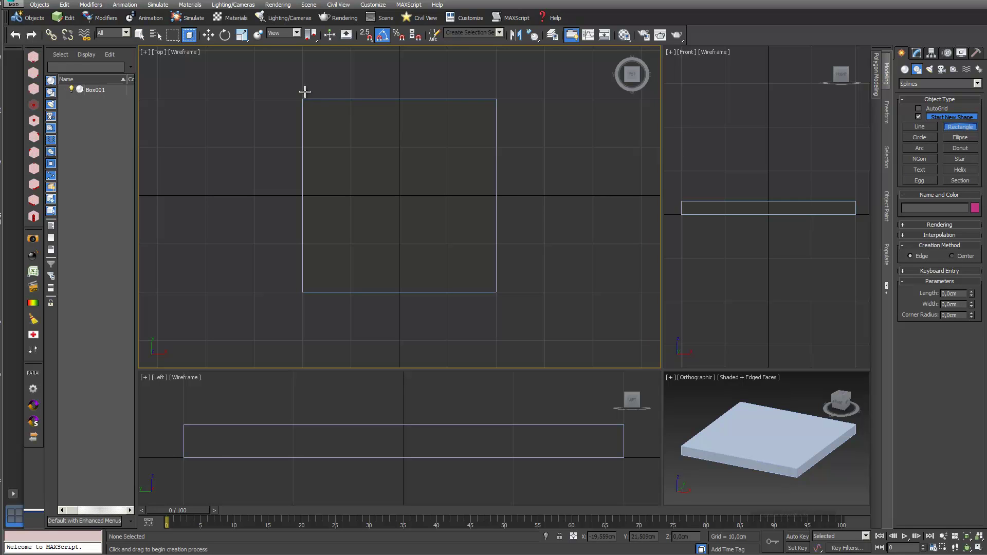
drag(301, 92, 327, 116)
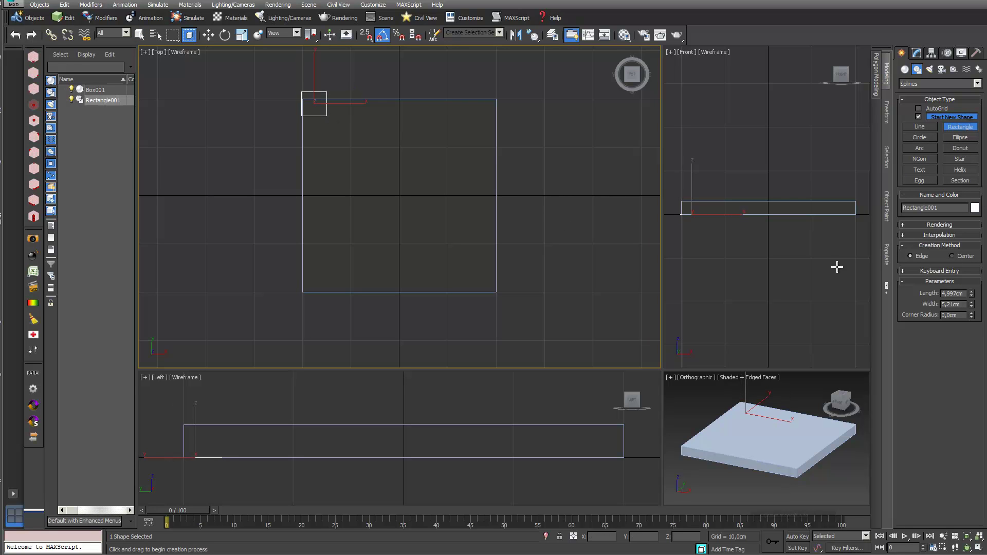
- Set the rectangle's length and width to 3 cm each
drag(964, 295, 909, 297)
text(3)
key(Return)
drag(968, 303, 911, 304)
text(3)
key(Return)
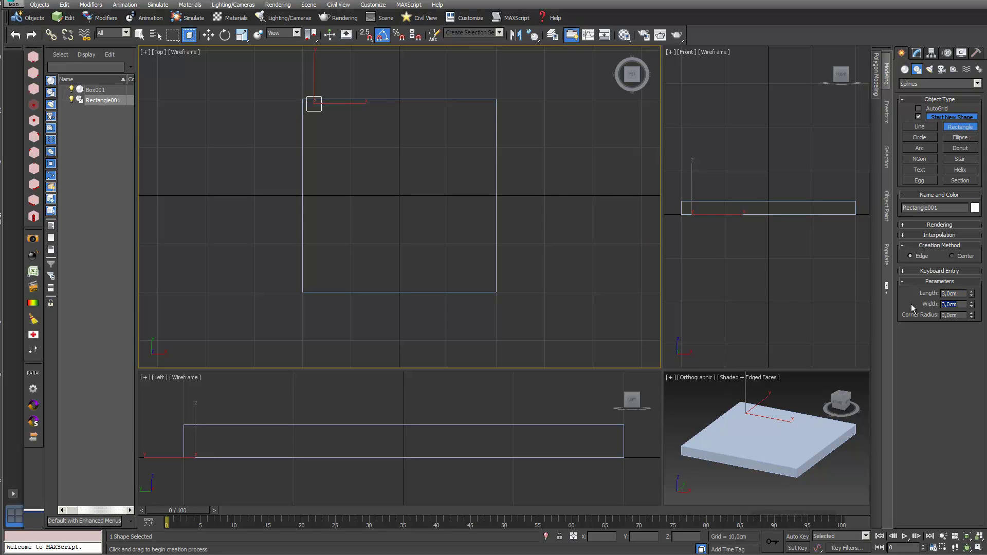
- Turn on snapping to vertices and move the rectangle so its corner meets the box's upper-left corner in the Top view
click(225, 35)
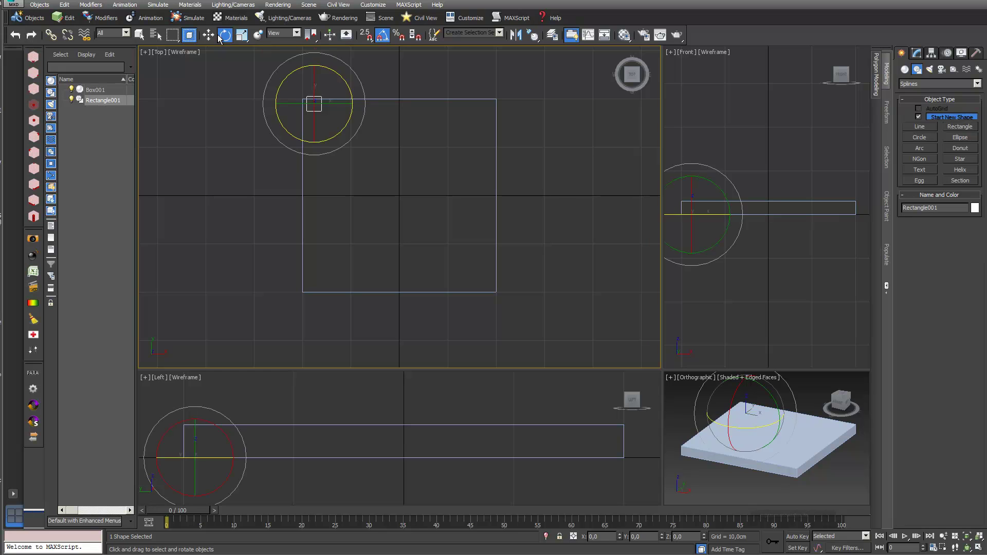
click(208, 35)
key(s)
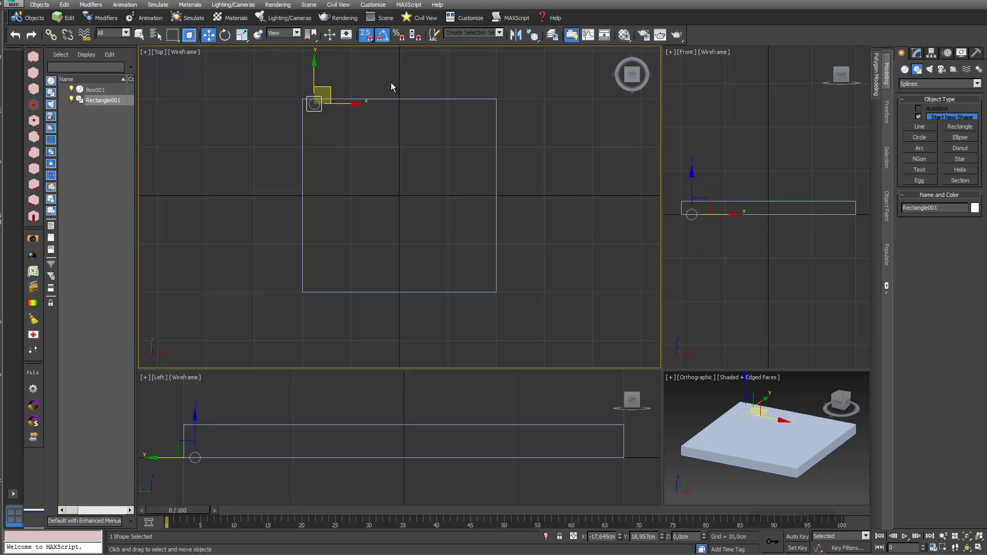
right_click(363, 36)
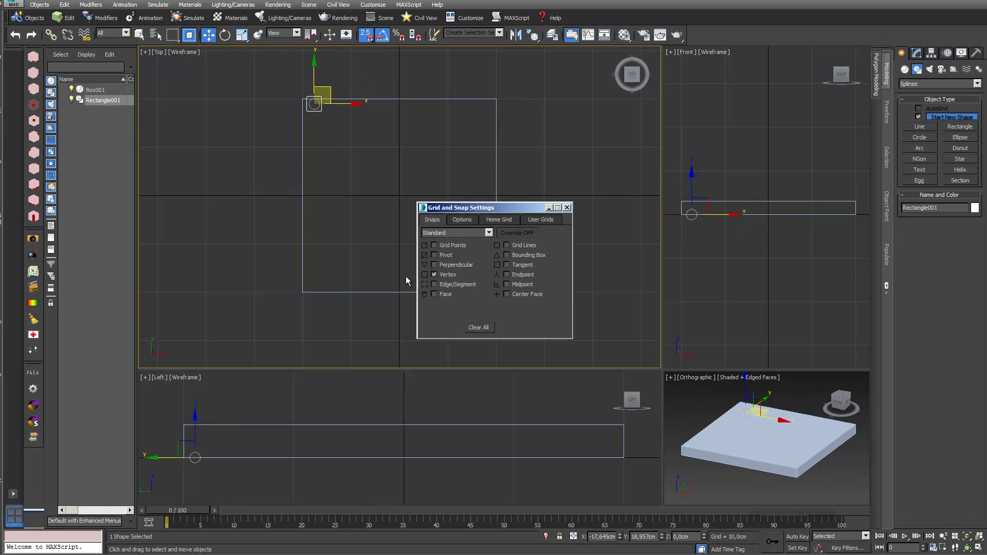
click(568, 207)
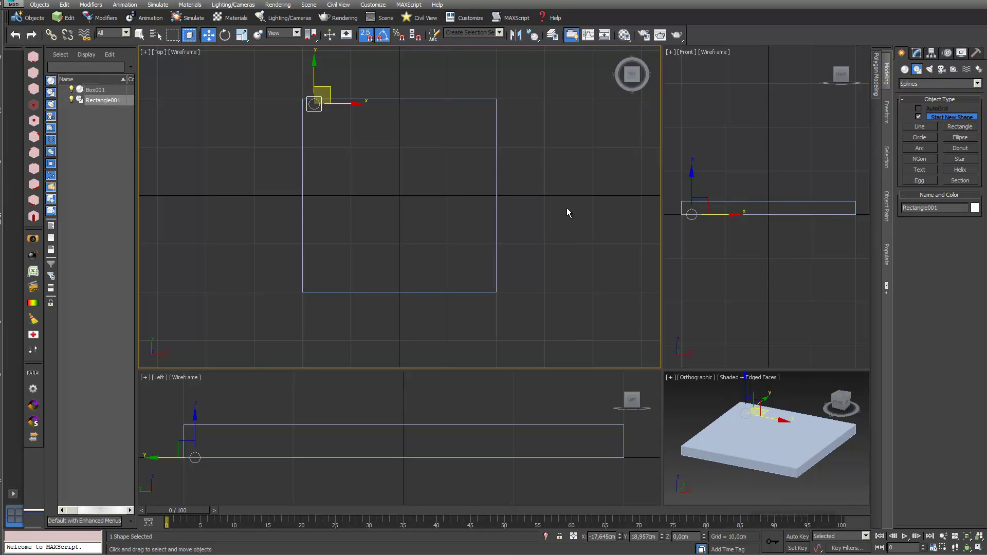
mouse_move(314, 103)
mouse_down()
mouse_move(340, 123)
mouse_move(310, 106)
mouse_up()
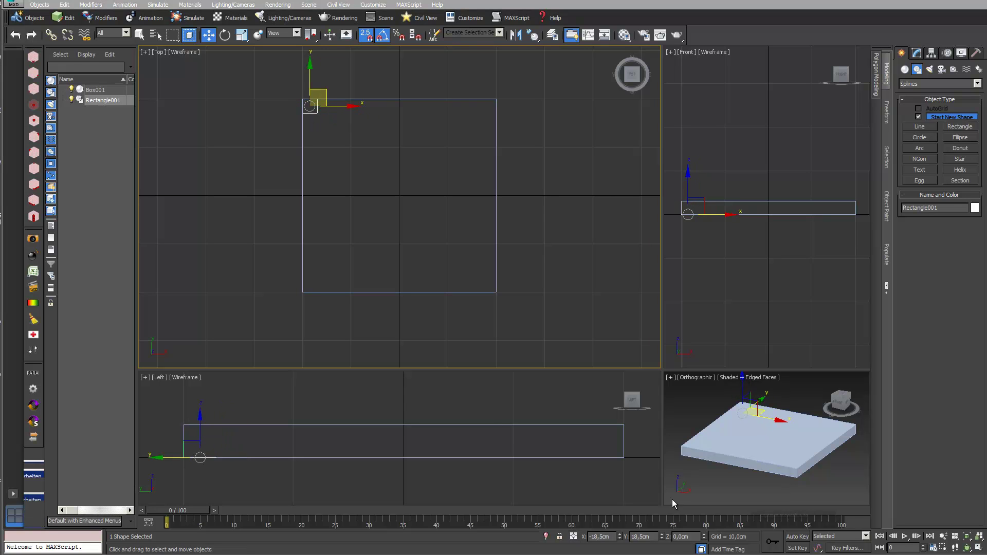
- Select the box and enter Polygon level of its Edit Poly modifier
click(726, 428)
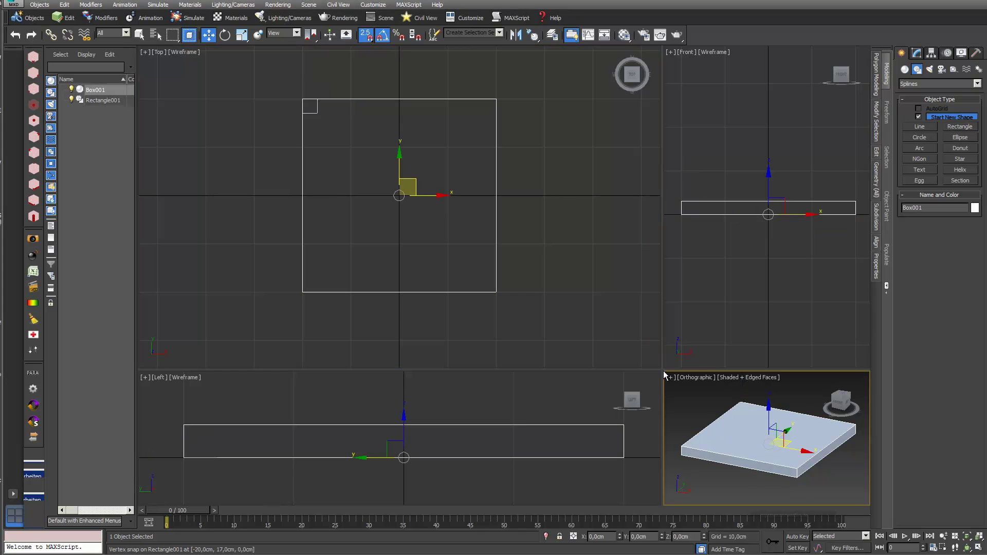
drag(663, 371, 460, 345)
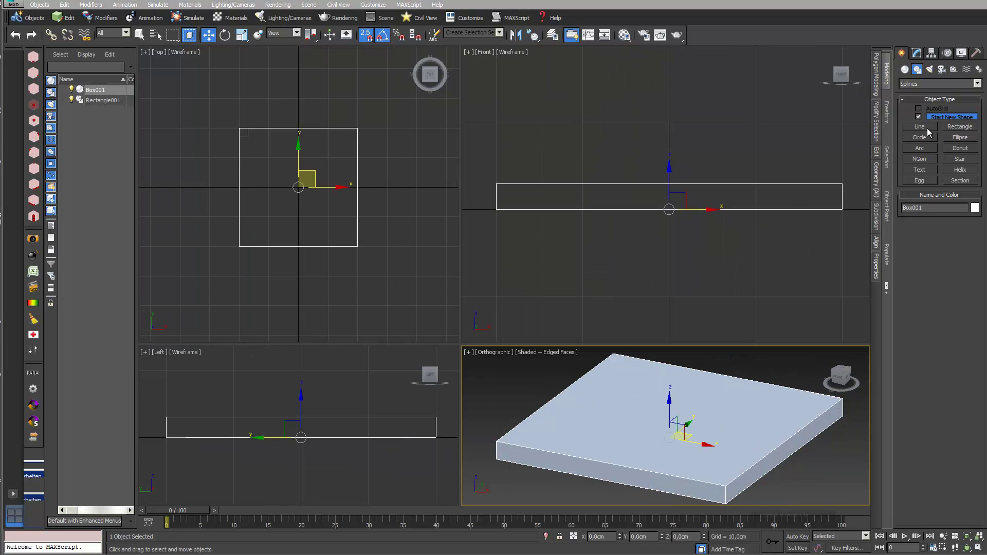
click(917, 54)
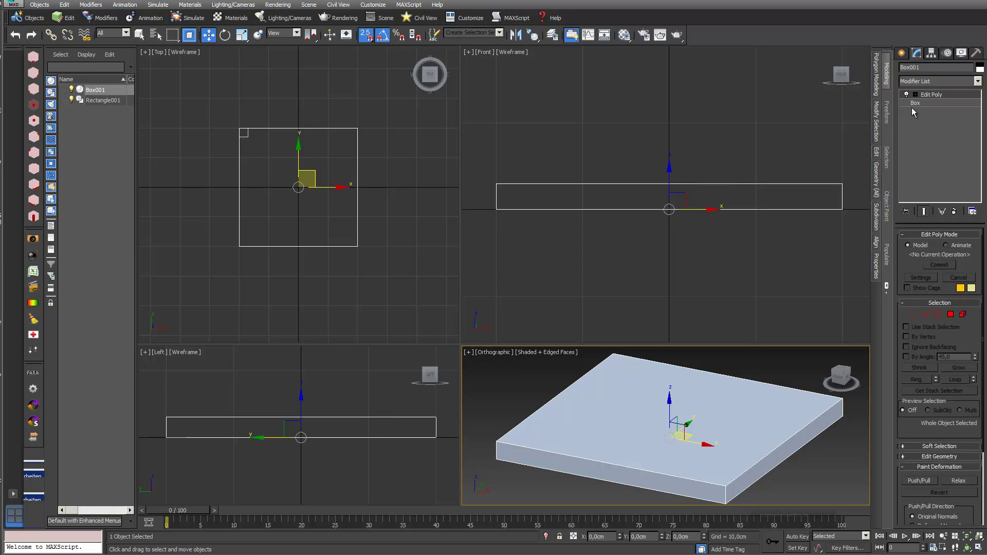
click(951, 314)
- Start the Cut tool for the box and enable Edge/Segment snapping in addition to Vertex
scroll(953, 347, down, 3)
scroll(952, 347, down, 4)
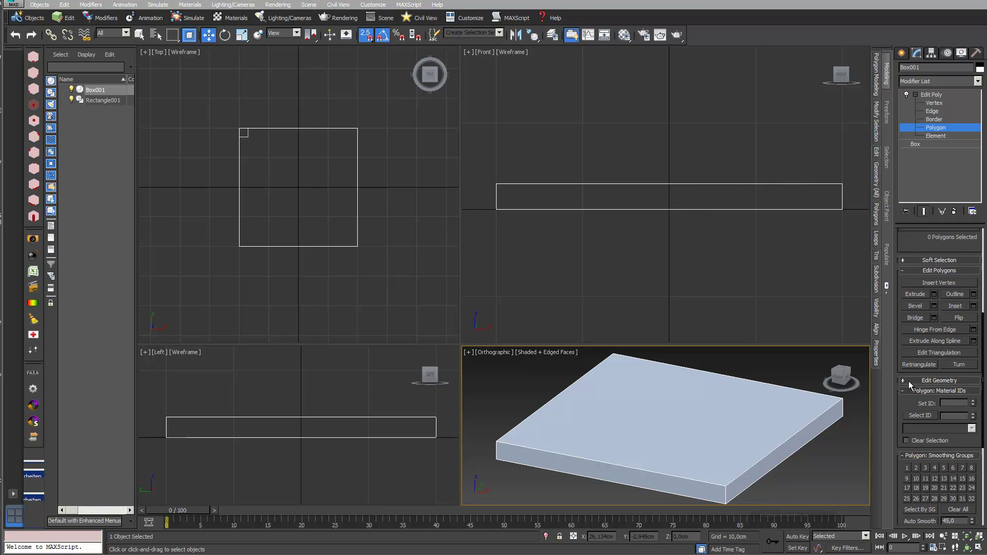
click(909, 382)
click(958, 416)
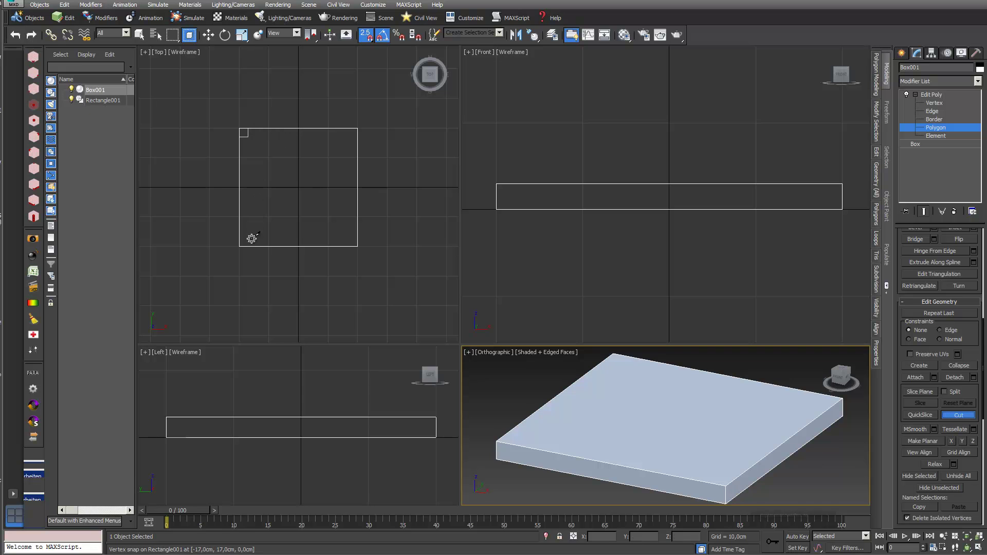
right_click(366, 35)
click(435, 285)
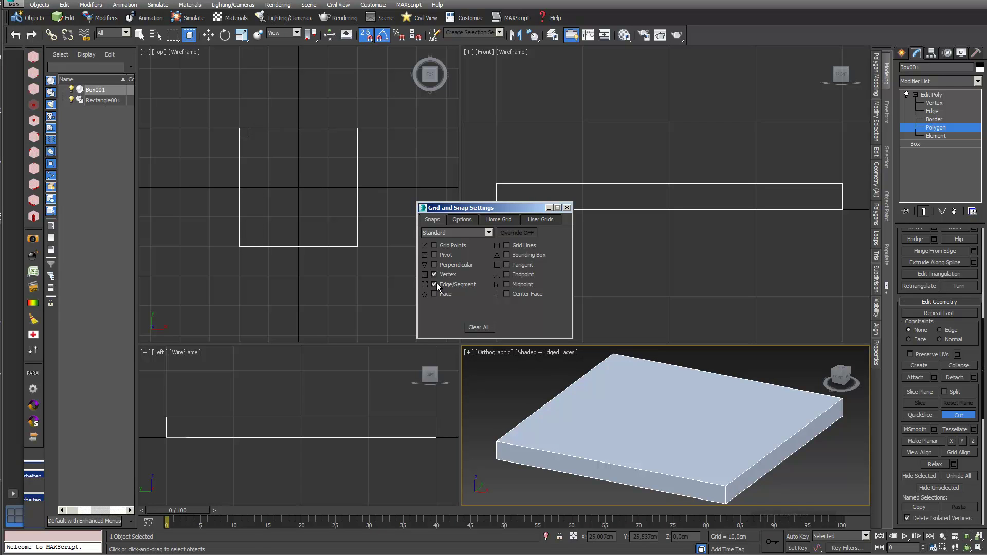
click(568, 207)
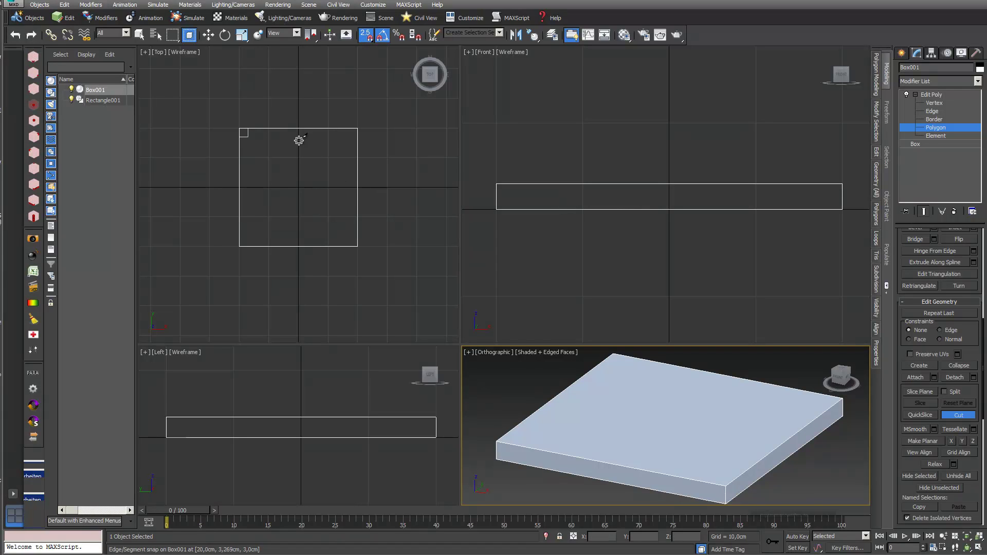
- Cut the box's top face in the Top view from the small rectangle's upper-right corner down to the opposite edge
click(249, 128)
click(247, 127)
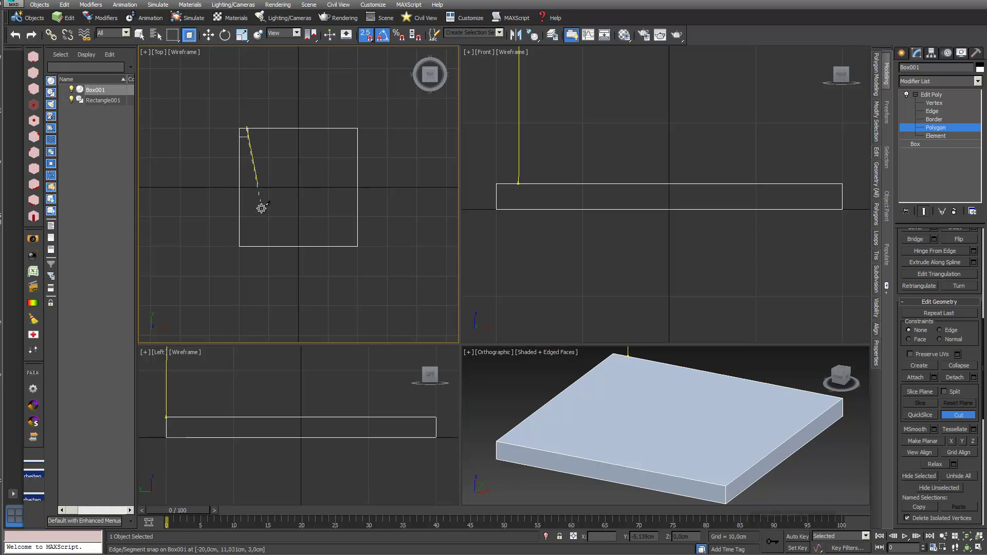
click(249, 246)
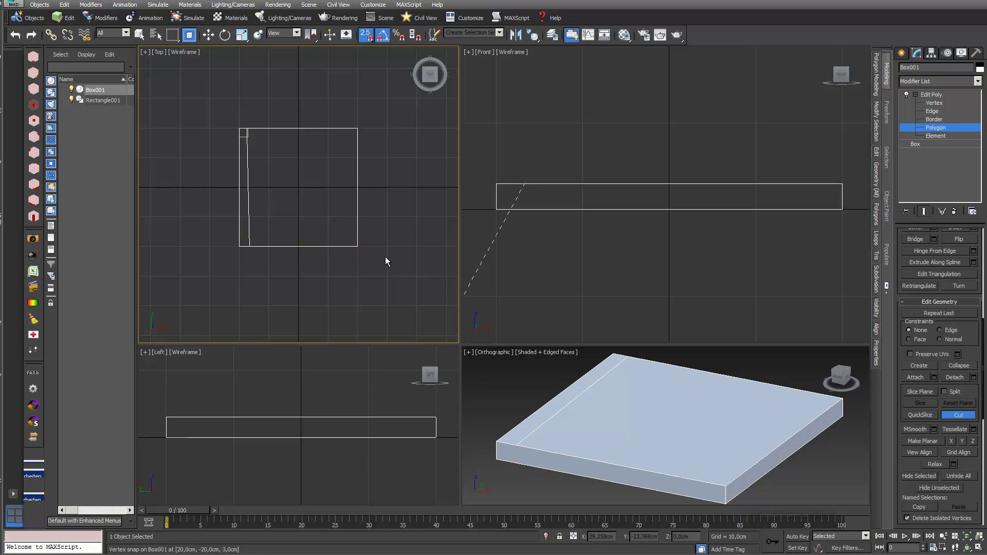
- End the Cut tool and enter Vertex level of the box's Edit Poly modifier
click(940, 103)
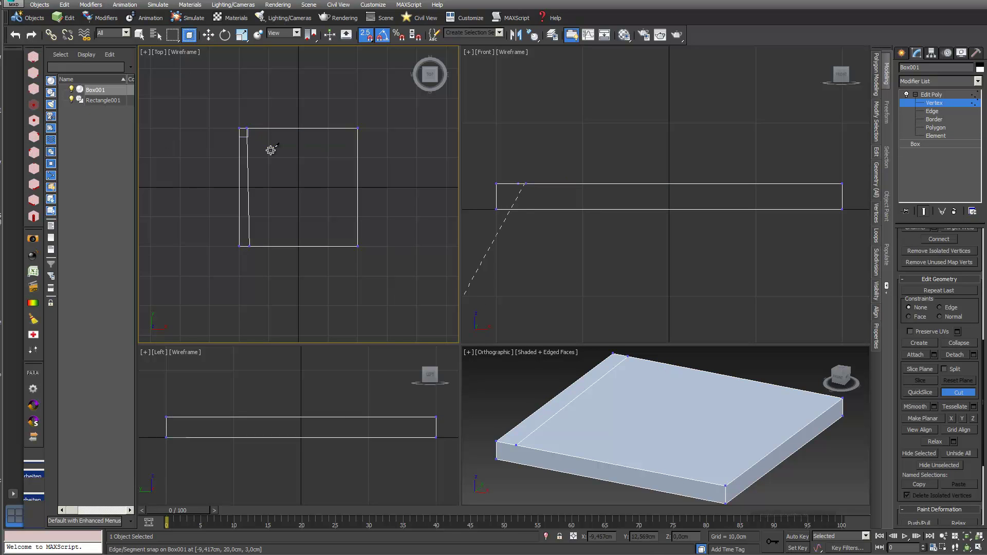
mouse_move(876, 335)
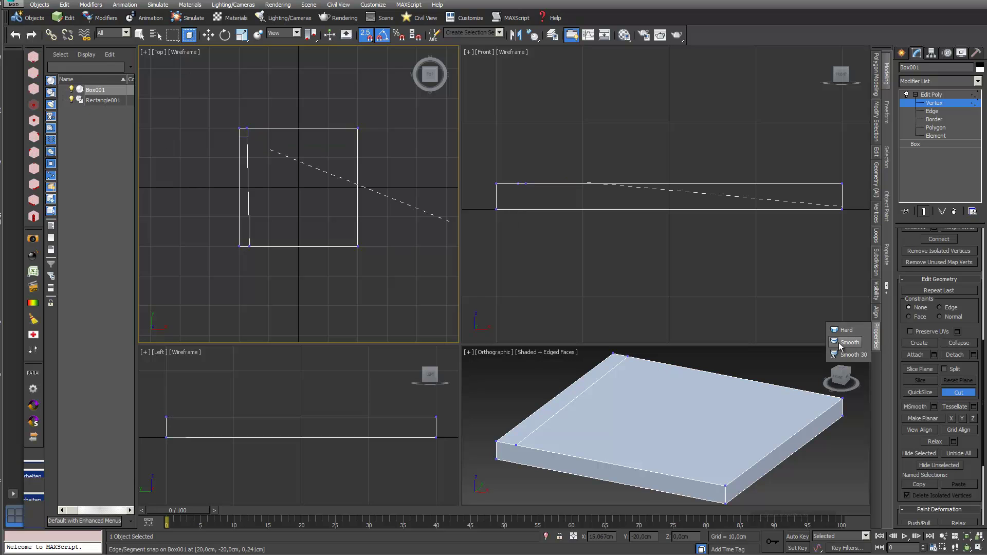
click(959, 392)
- Align the cut's upper vertex horizontally with the small rectangle's right-hand corner by snapping it along X in the Top view
scroll(283, 97, up, 5)
click(195, 197)
scroll(225, 161, up, 2)
drag(232, 151, 200, 152)
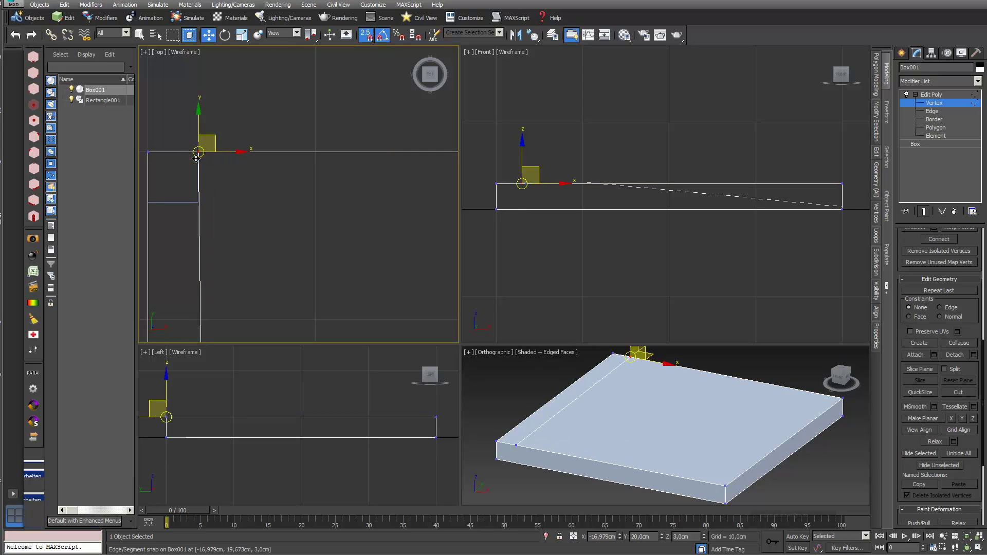
scroll(249, 214, down, 2)
middle_drag(273, 163, 344, 78)
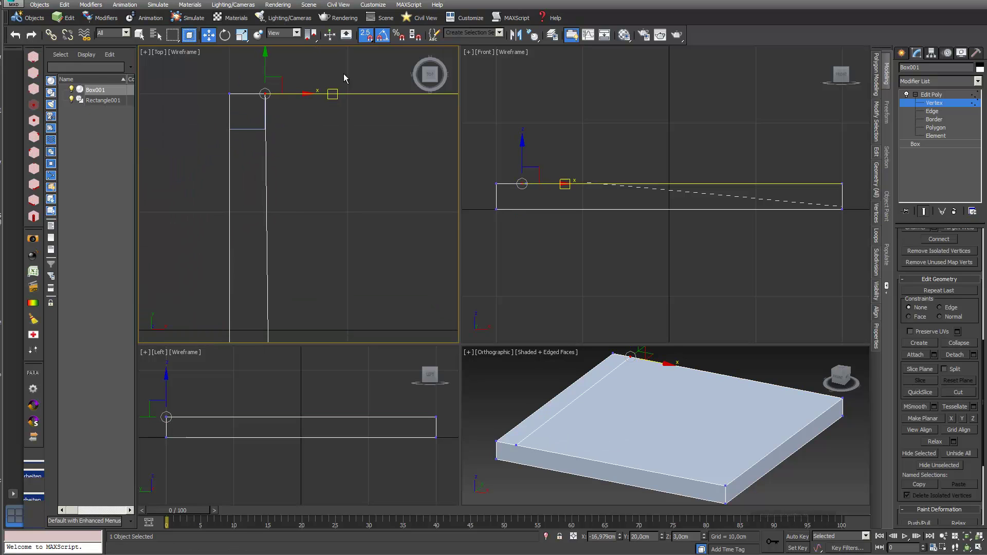
right_click(367, 35)
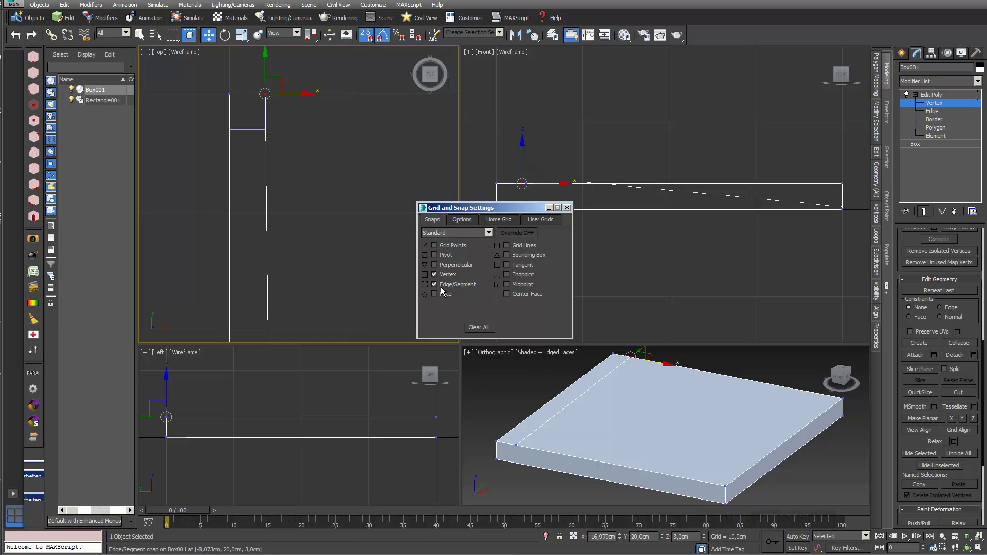
click(568, 208)
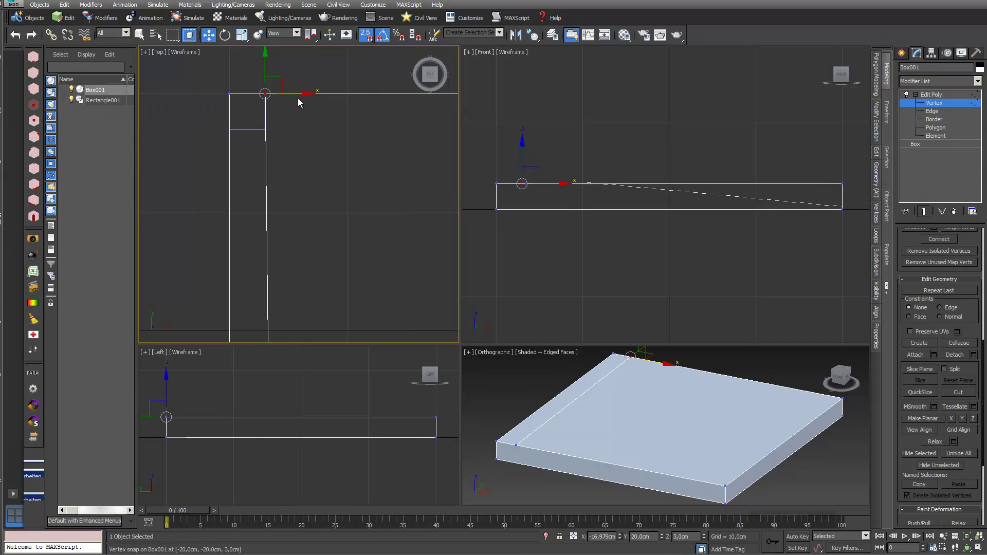
drag(297, 96, 265, 94)
middle_drag(283, 143, 270, 93)
- Snap the cut's lower vertex along X into line with the upper one, then leave Vertex level
click(250, 282)
scroll(294, 196, down, 3)
drag(292, 271, 260, 105)
key(1)
middle_drag(669, 196, 709, 219)
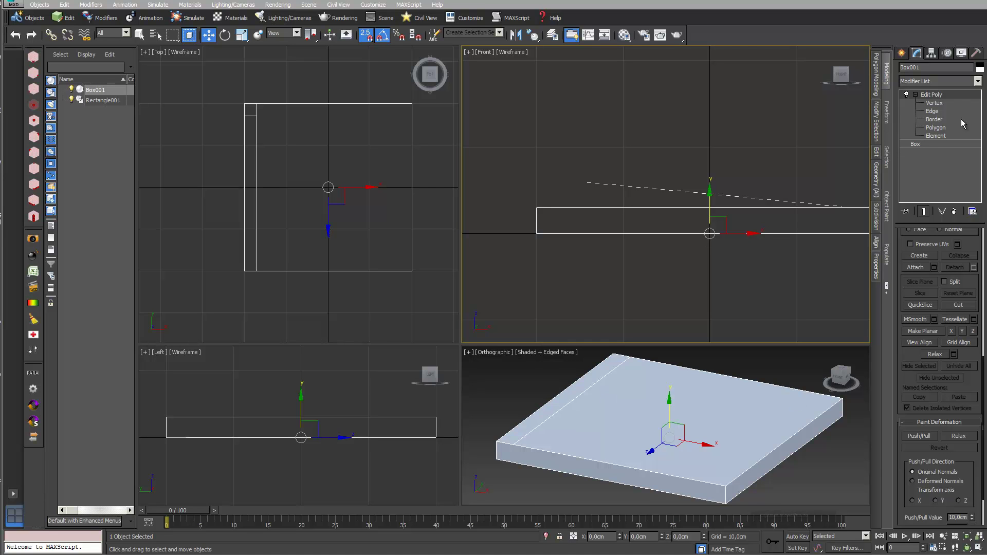
- At Polygon level, select the narrow strip on the box's top face and set the Edit Poly mode to Animate
click(936, 128)
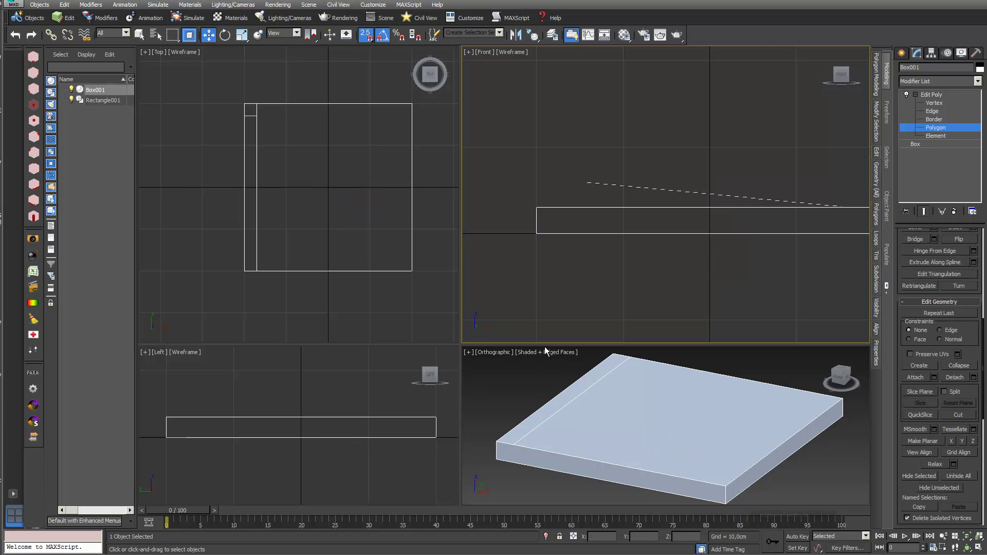
click(576, 393)
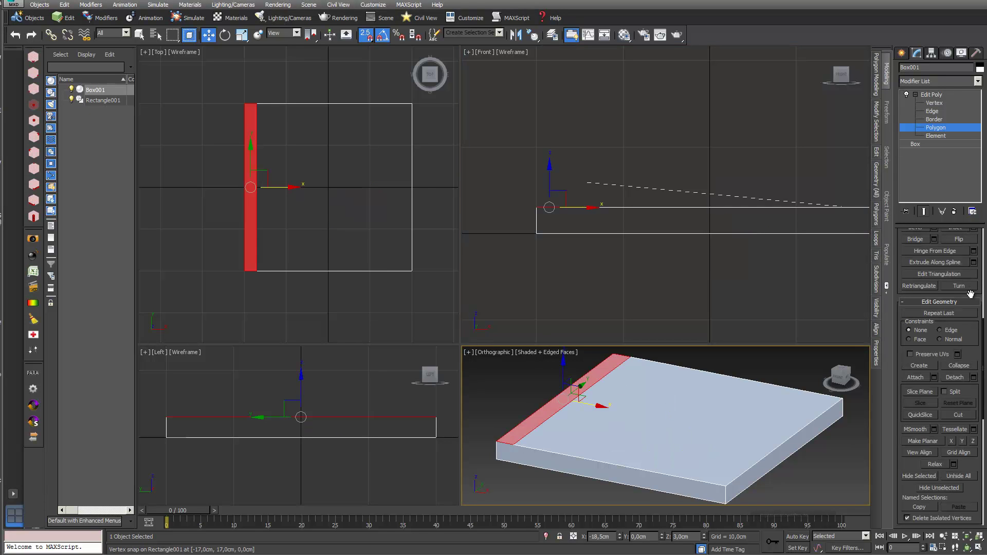
scroll(970, 292, up, 10)
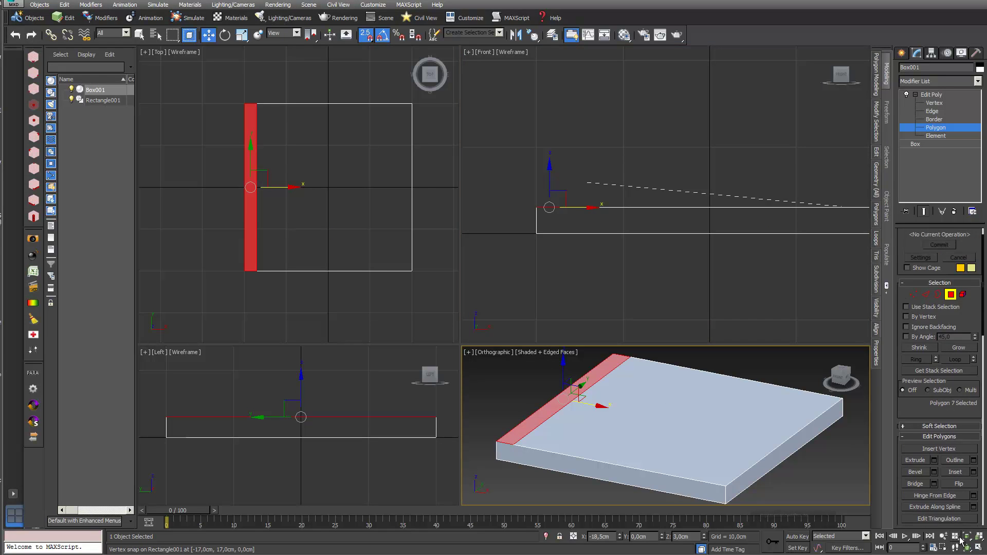
scroll(973, 328, up, 2)
click(949, 237)
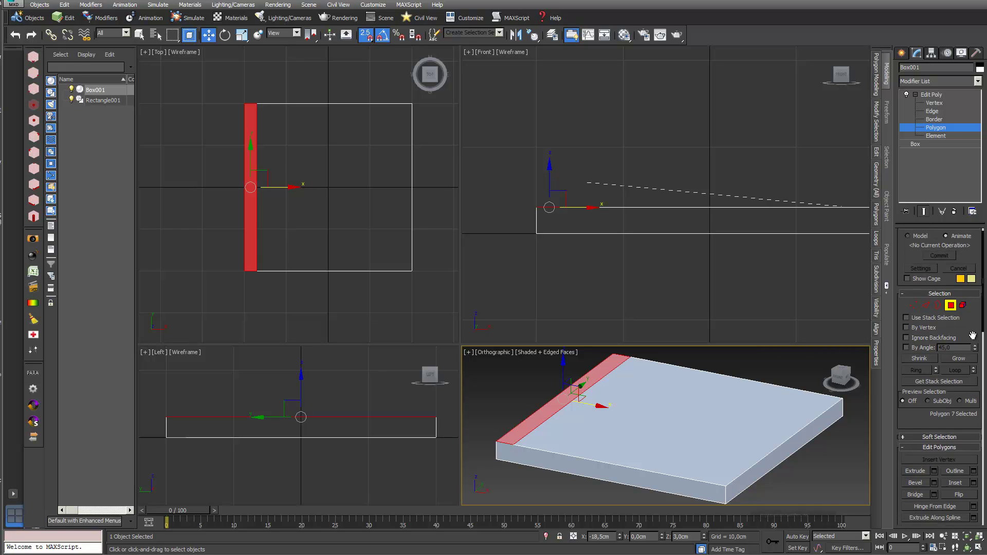
scroll(951, 388, down, 2)
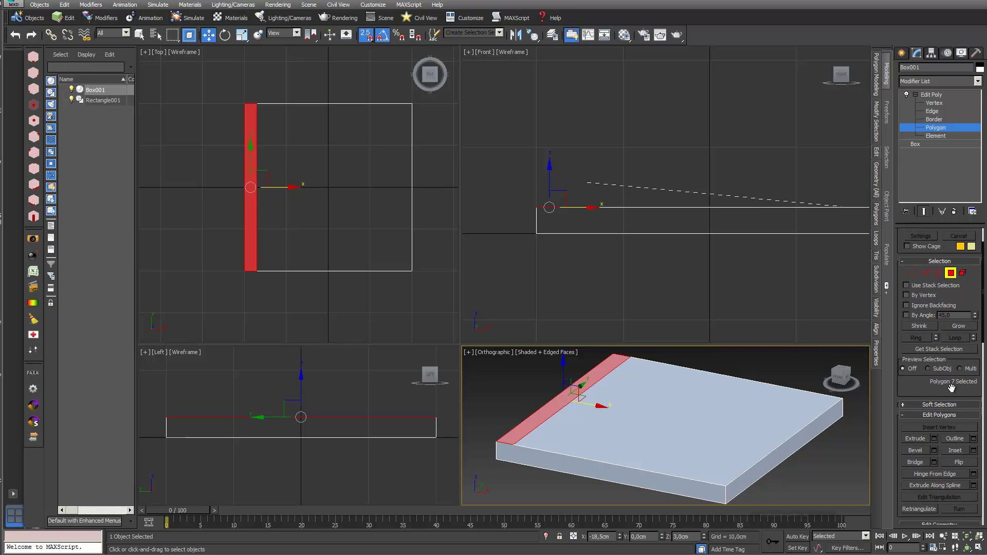
- Start a bevel on the selected strip and set its height to 30 cm for the backrest
click(935, 450)
drag(674, 441, 669, 444)
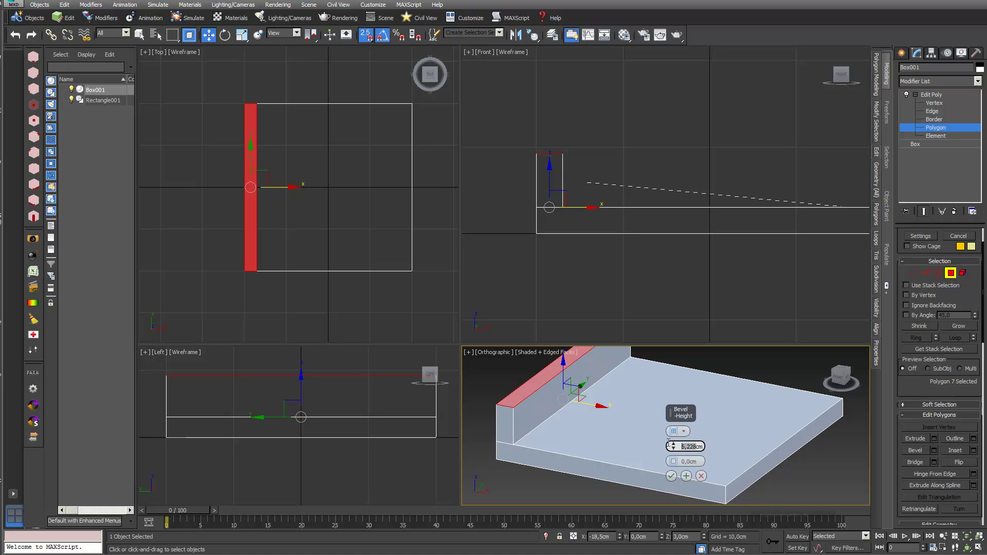
text(30)
key(Return)
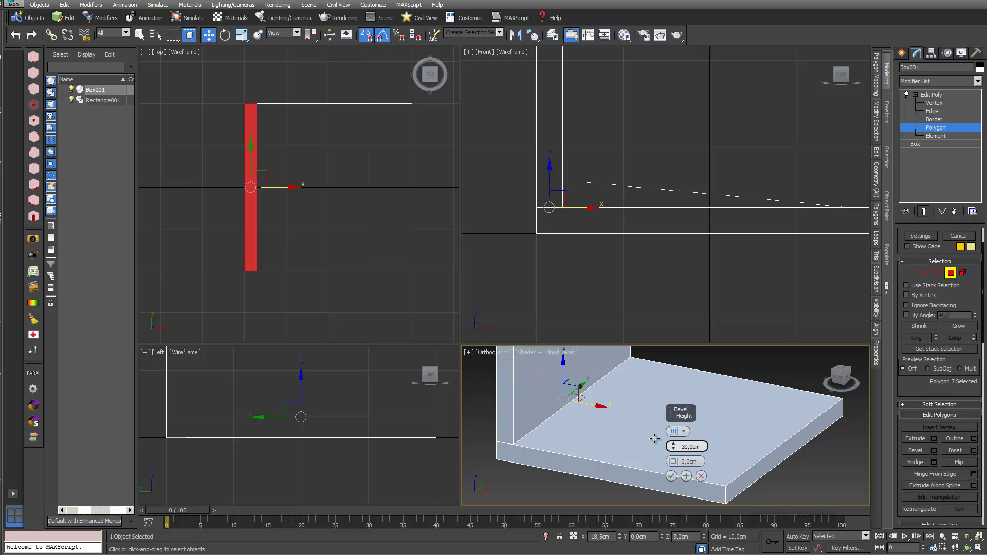
- Set the backrest bevel's outline to -0.5 cm and apply the bevel
scroll(592, 437, down, 4)
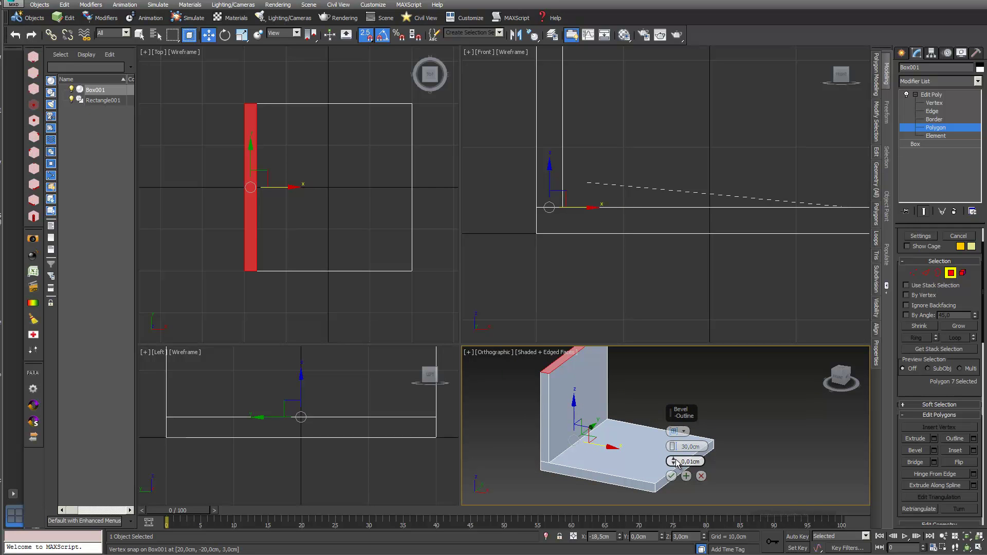
drag(673, 462, 676, 459)
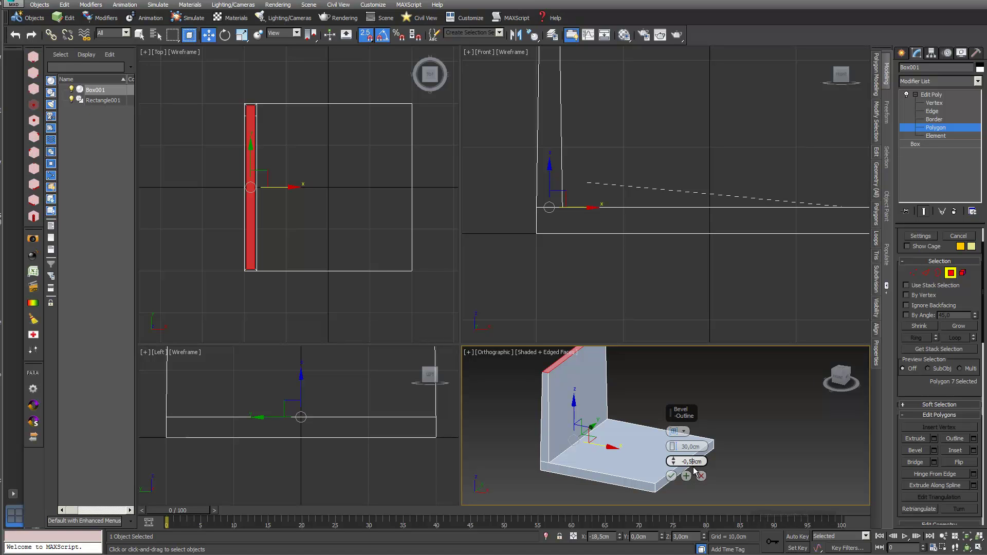
click(698, 461)
key(BackSpace)
click(671, 477)
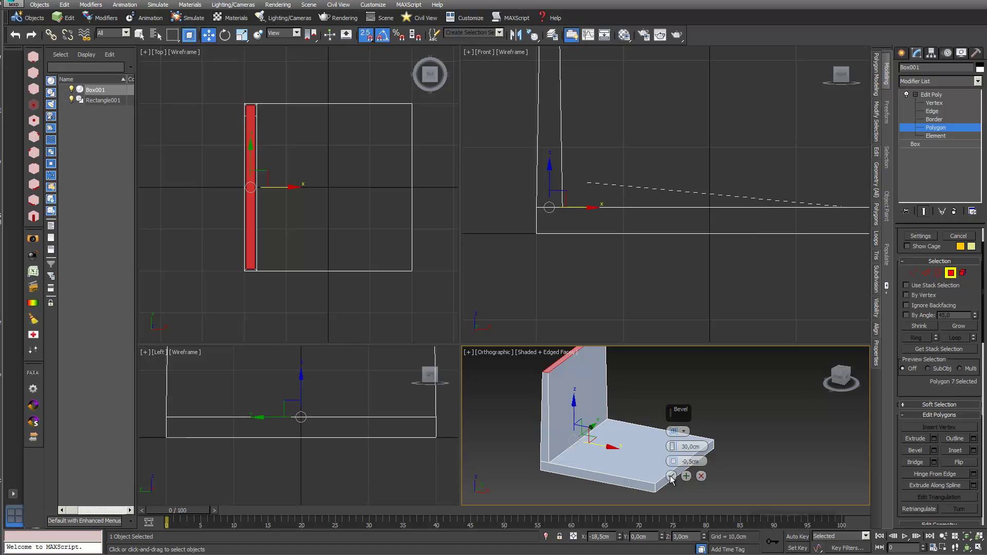
click(671, 477)
scroll(670, 432, down, 2)
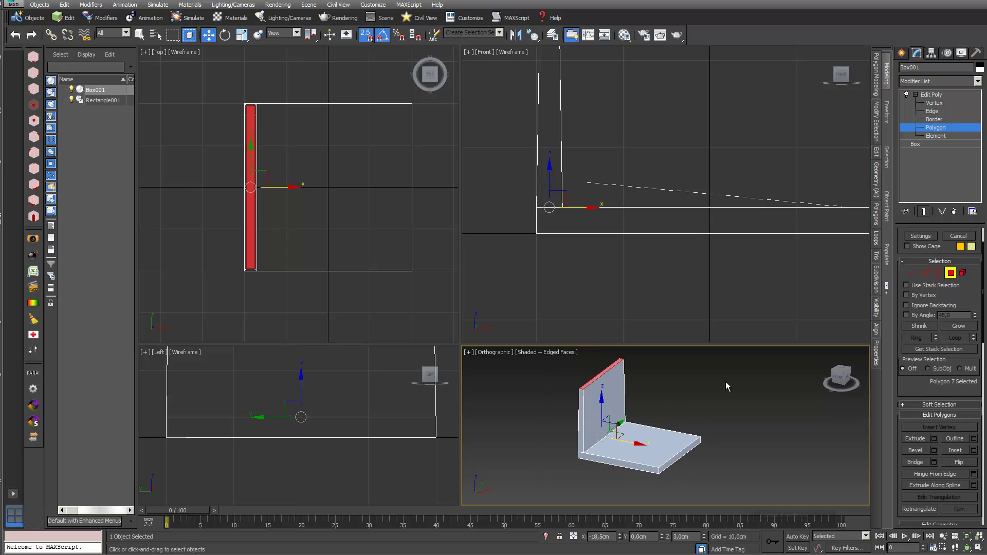
- Leave Polygon level and rename the Edit Poly modifier to EP_Bevel_Back
click(935, 95)
right_click(936, 94)
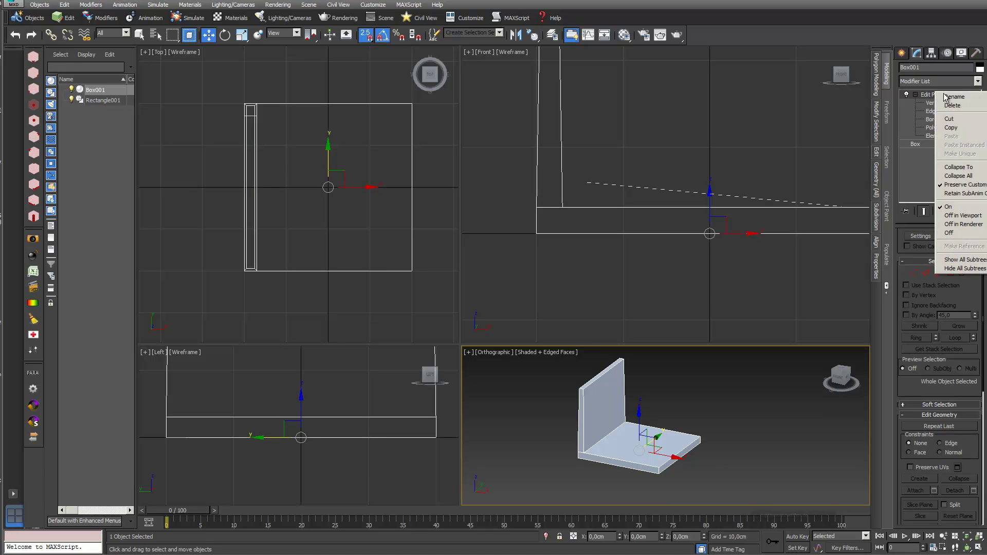
click(949, 97)
text(EP_)
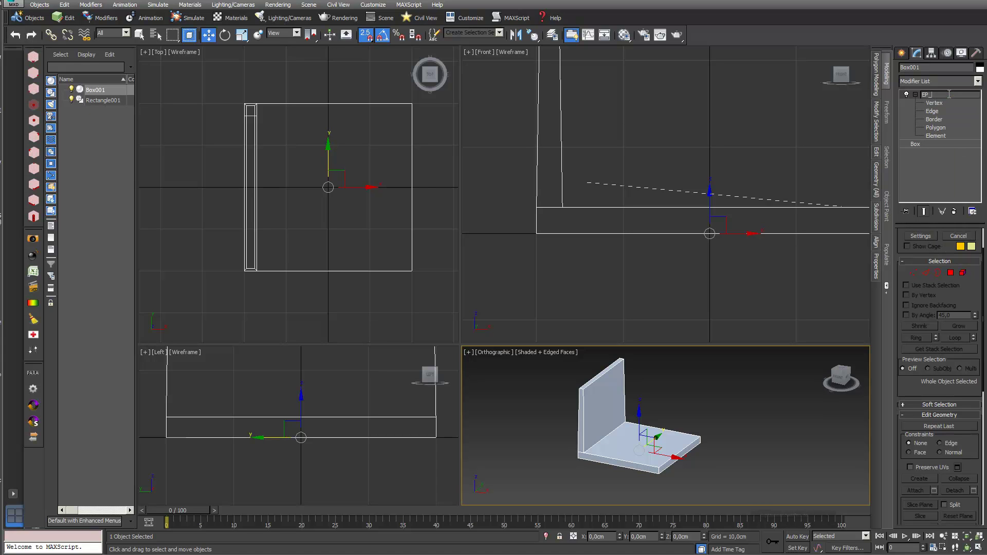
text(Bevel_Back)
key(Return)
- Switch the Top viewport to the Bottom view and turn off Edge/Segment snapping, leaving only Vertex enabled
right_click(375, 293)
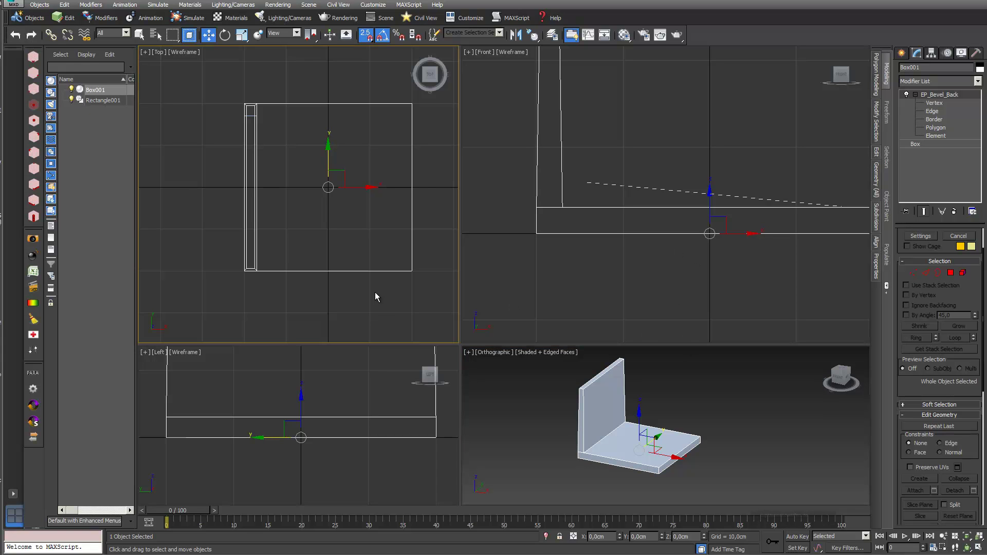
key(b)
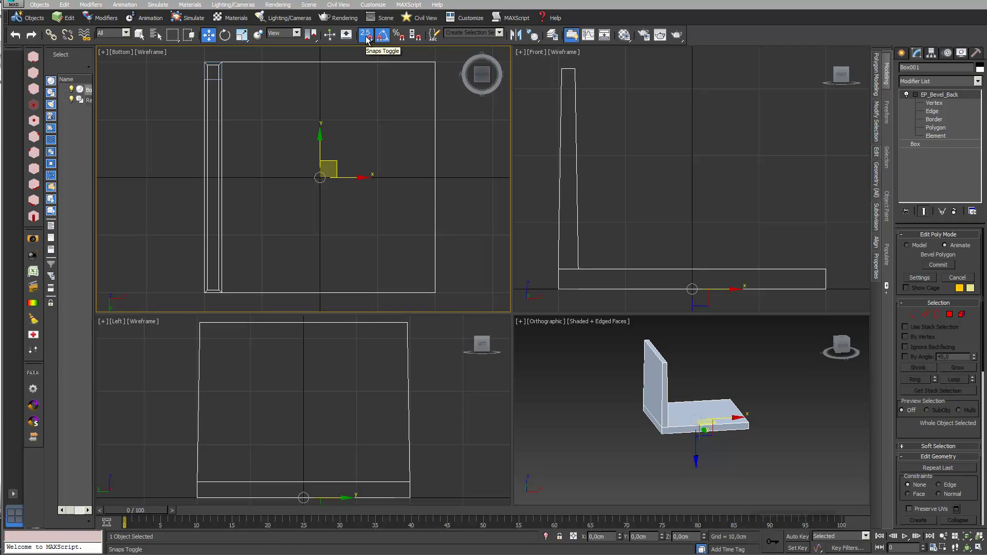
right_click(367, 39)
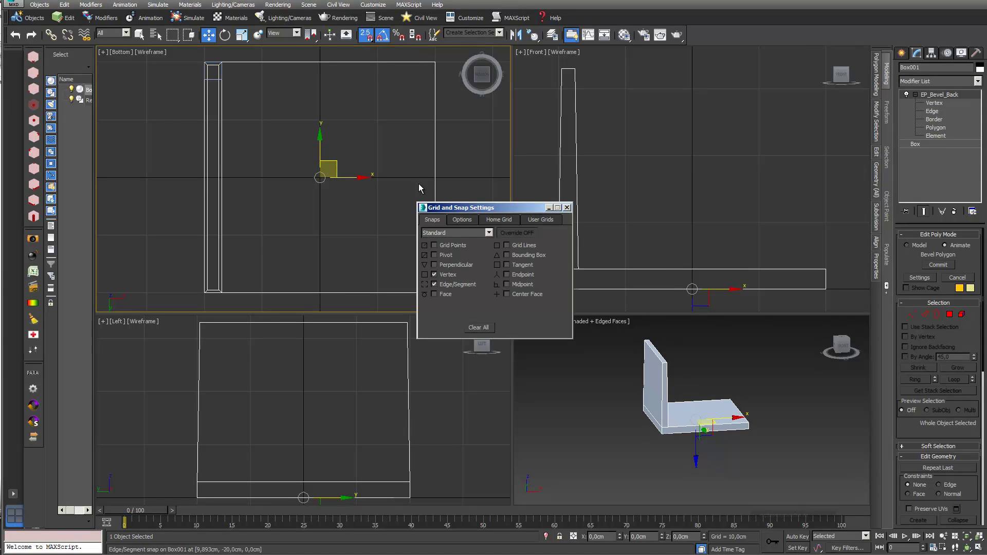
click(435, 284)
click(567, 208)
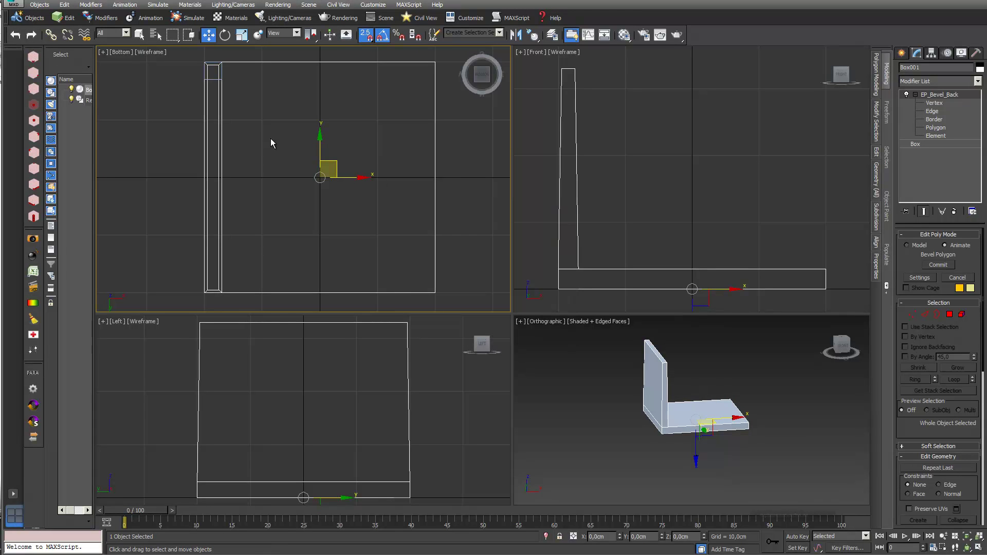
- Clone the small rectangle once as an instance and snap it to the box's upper-right corner in the Bottom view
click(211, 78)
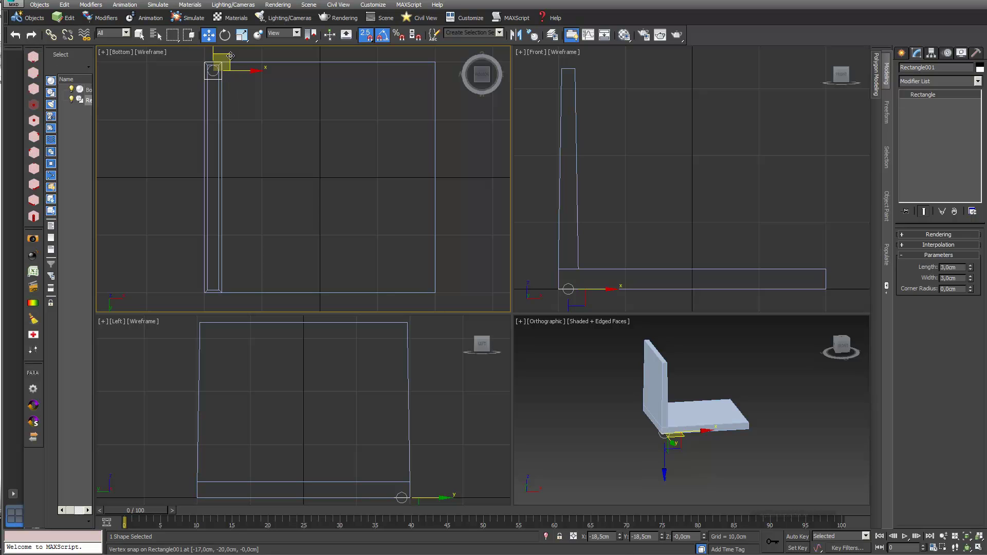
shift+drag(229, 55, 316, 113)
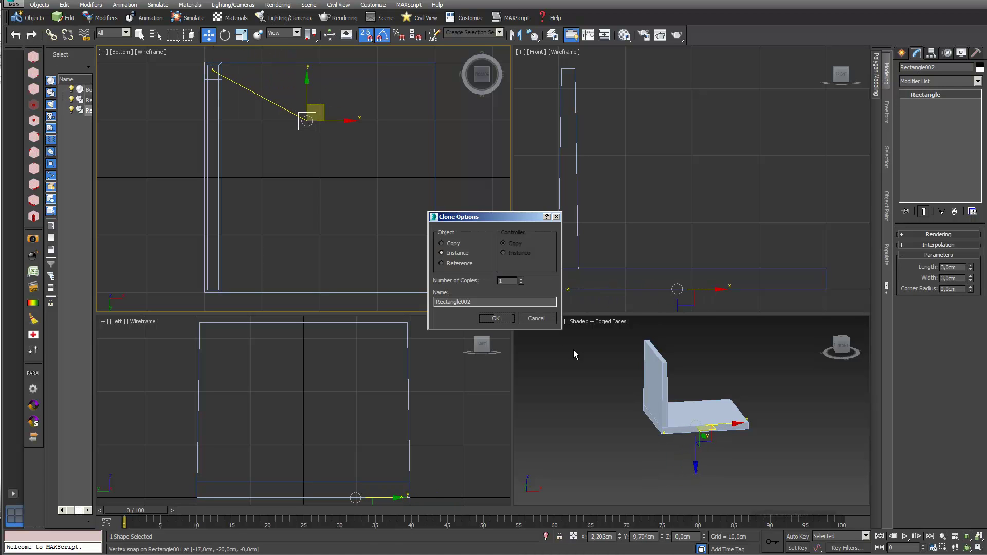
click(501, 320)
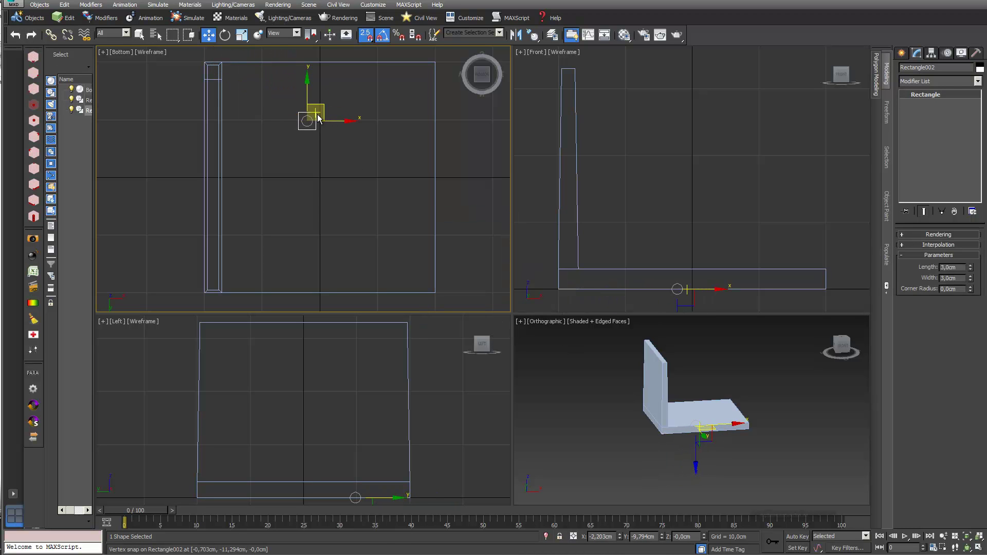
drag(316, 112, 435, 62)
middle_drag(322, 97, 310, 108)
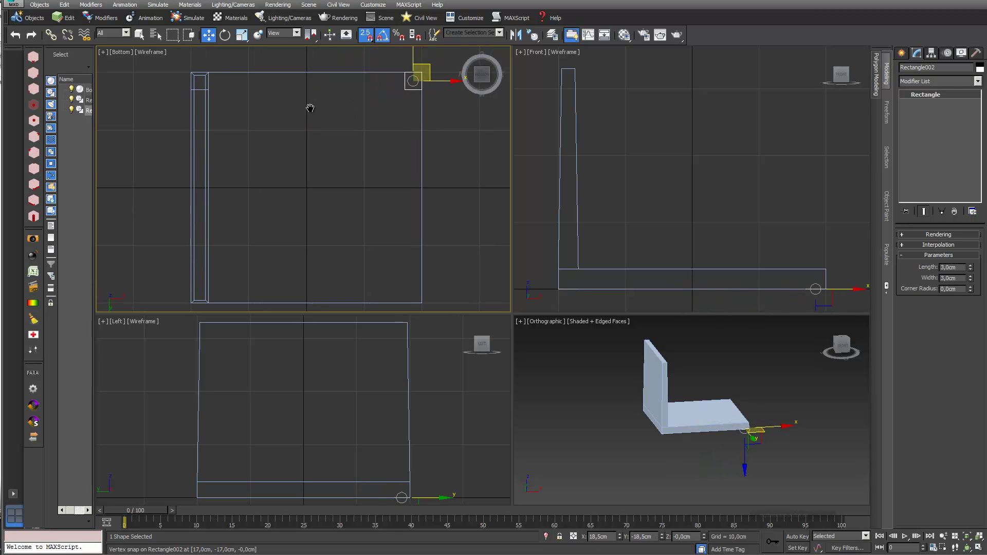
- Select the box and add a second Edit Poly modifier above EP_Bevel_Back
click(315, 73)
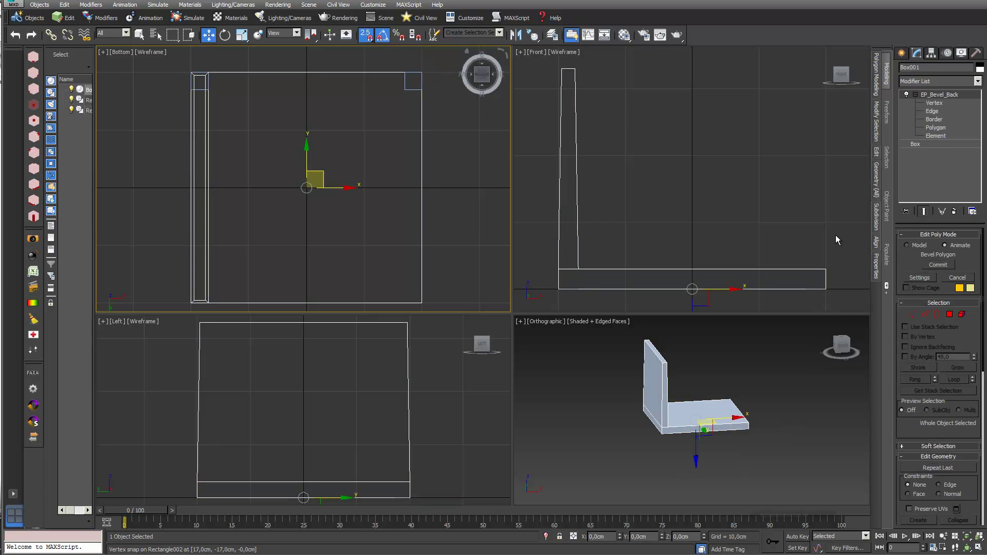
drag(956, 342, 964, 28)
scroll(970, 334, up, 10)
click(977, 81)
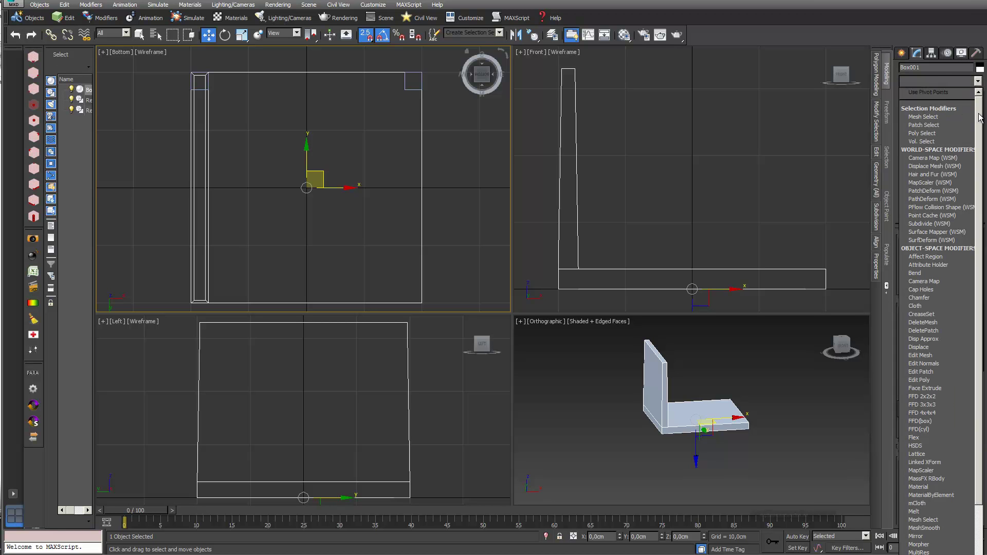
scroll(979, 138, down, 2)
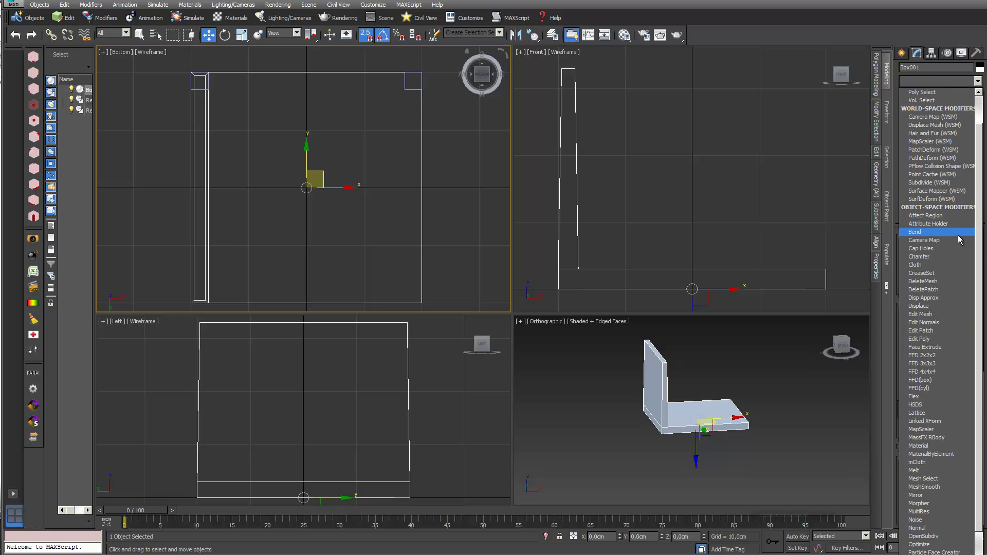
click(955, 340)
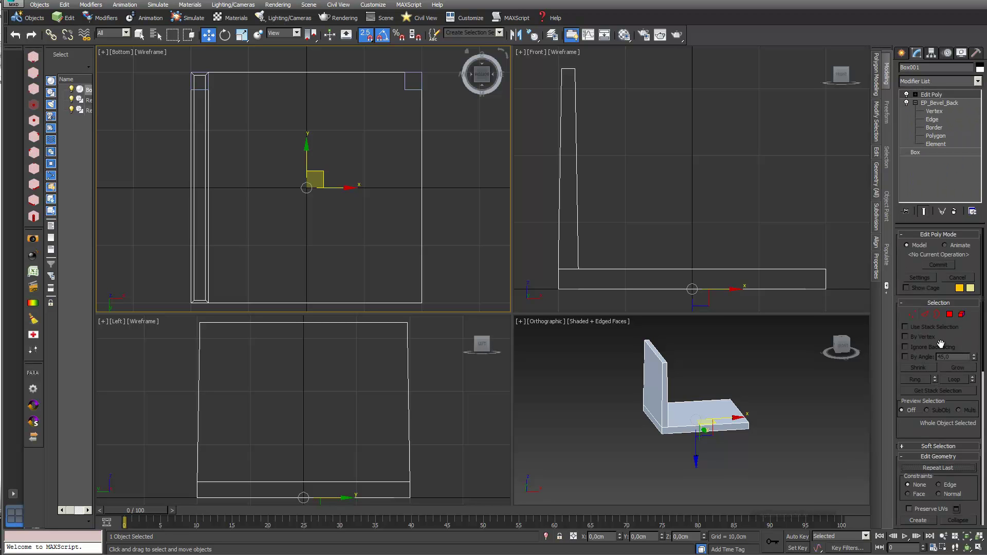
- Cut a straight edge across the box's underside in the Bottom view, snapped to the lower outer corners of the two upper guide rectangles
scroll(971, 302, down, 2)
scroll(971, 303, down, 4)
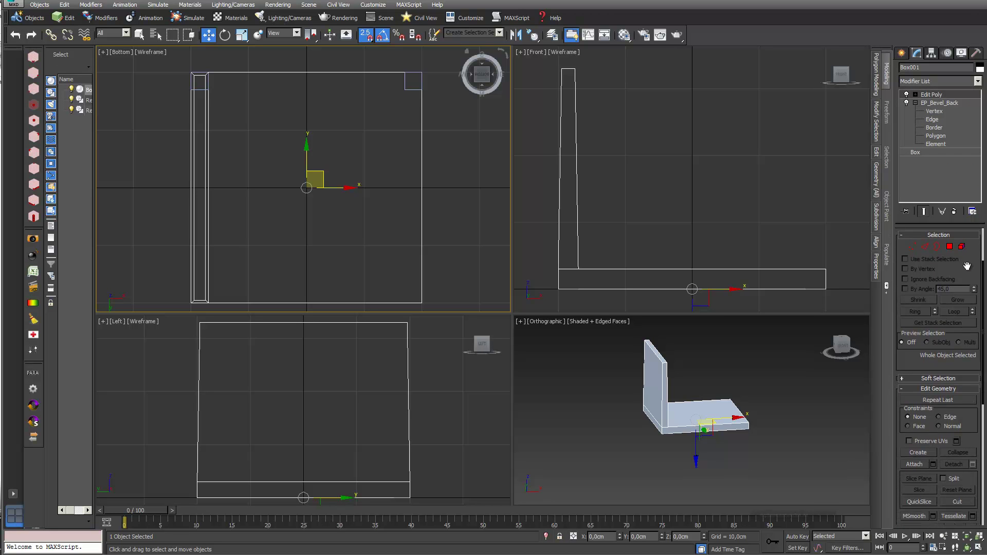
click(963, 473)
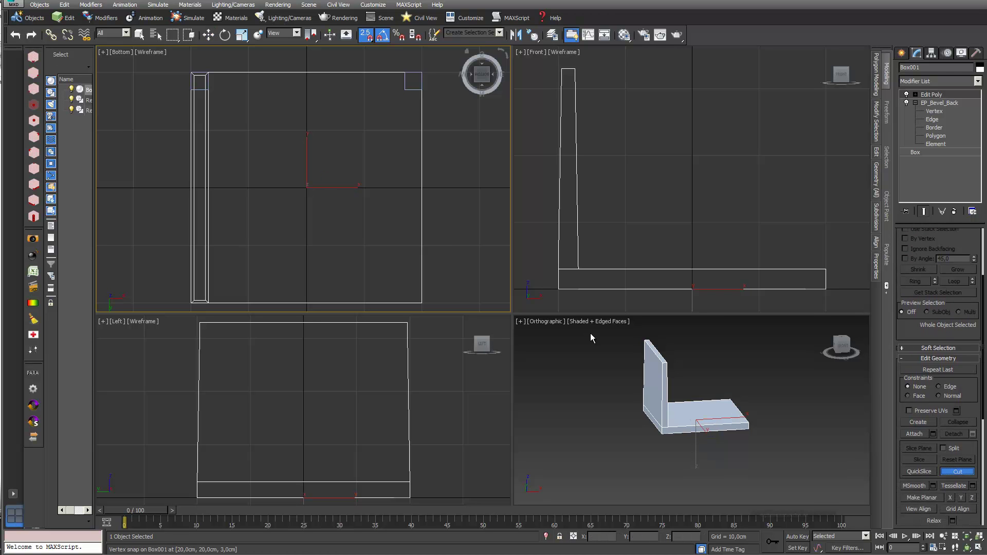
click(191, 90)
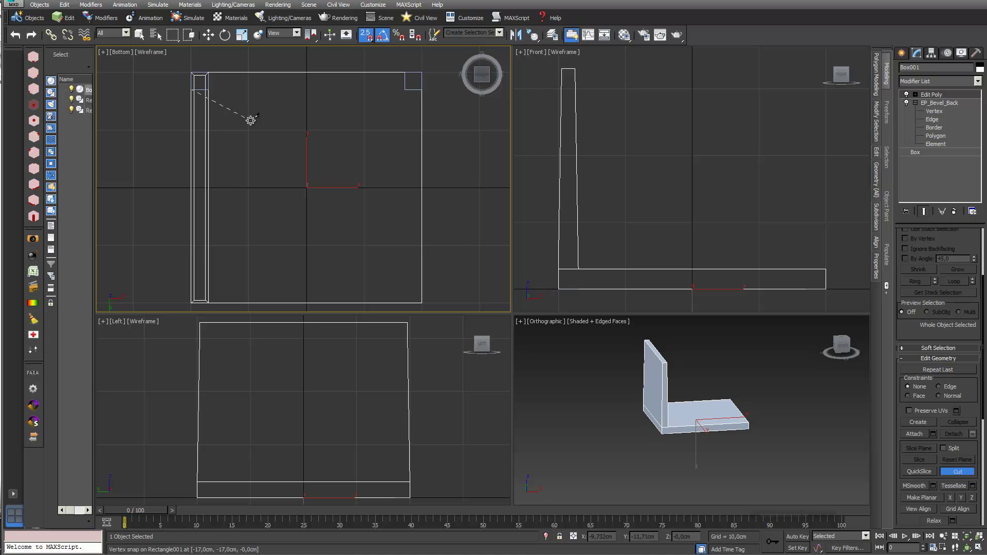
click(421, 90)
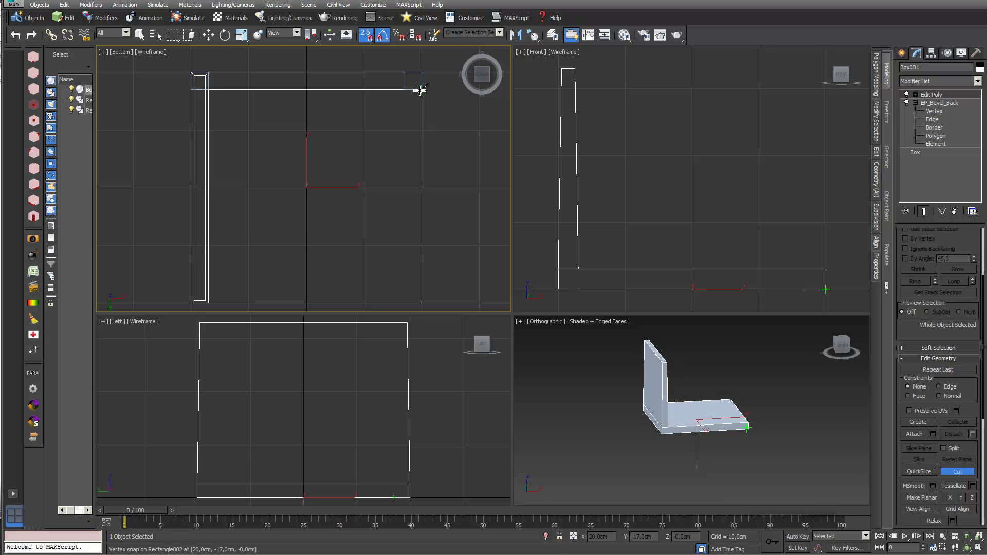
click(208, 34)
- Select both small guide rectangles and move them straight down, snapping them into the box's lower corners in the Bottom view
click(404, 77)
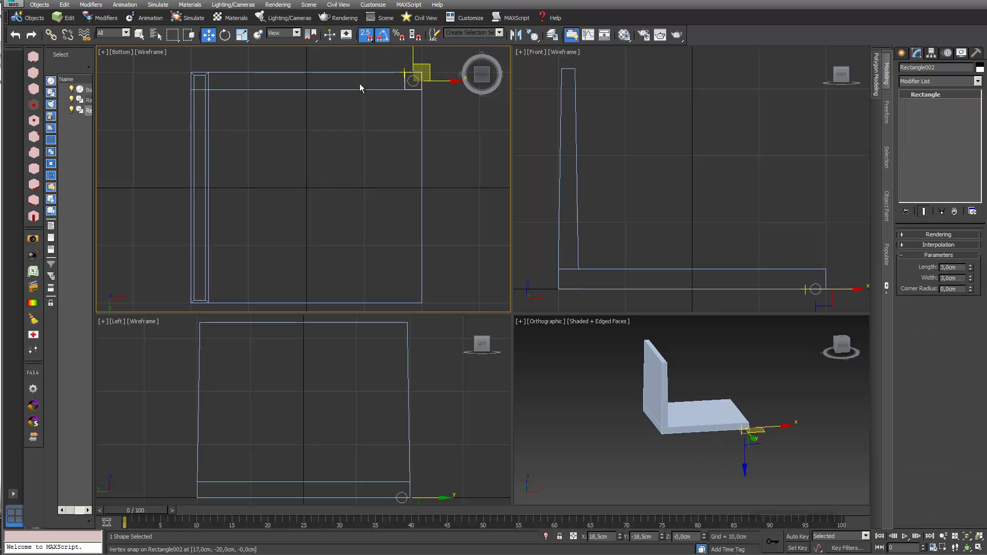
click(208, 82)
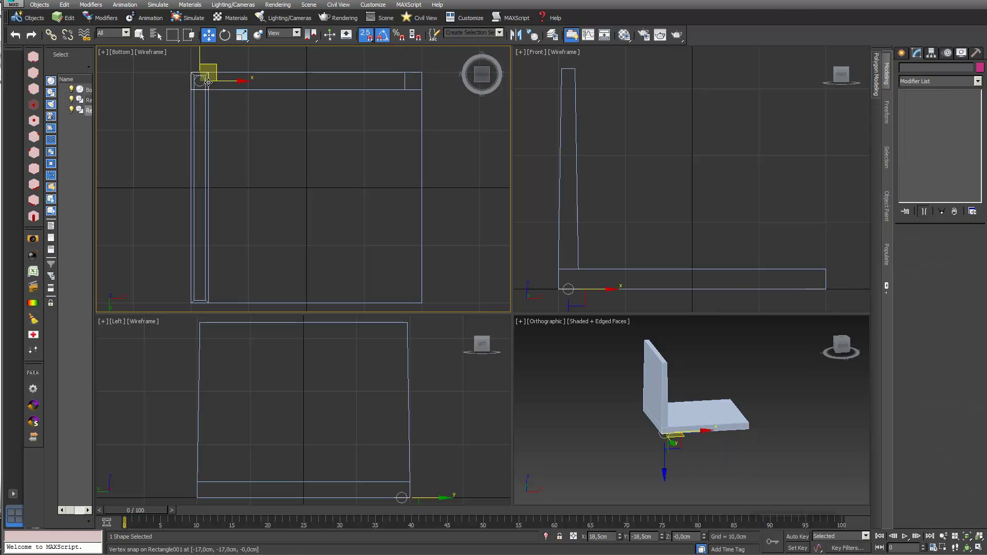
ctrl+click(404, 83)
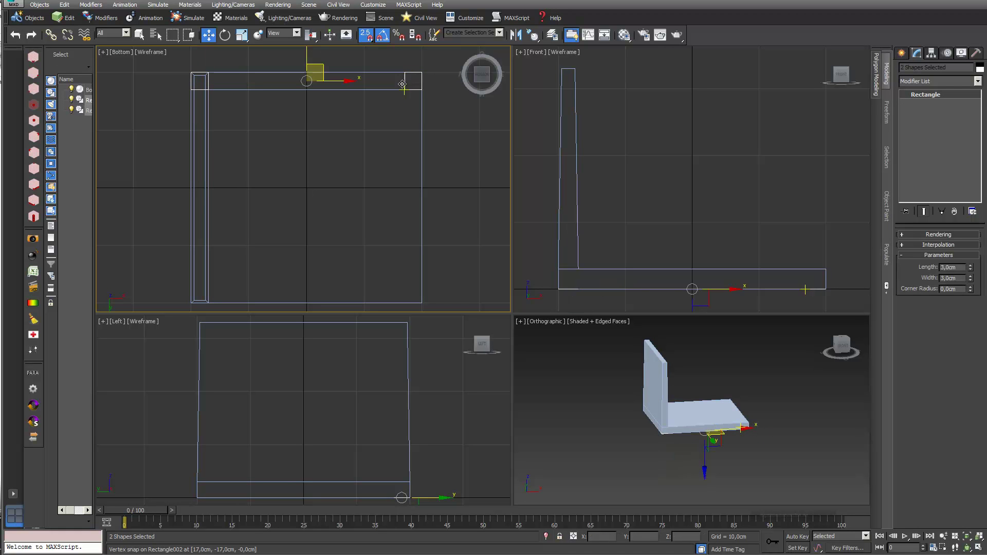
drag(304, 57, 301, 180)
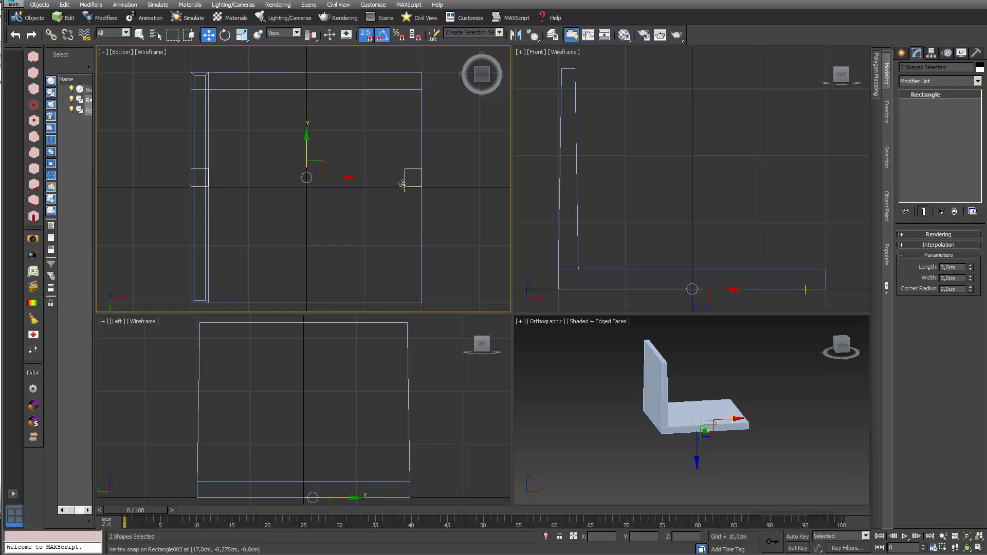
drag(403, 184, 405, 303)
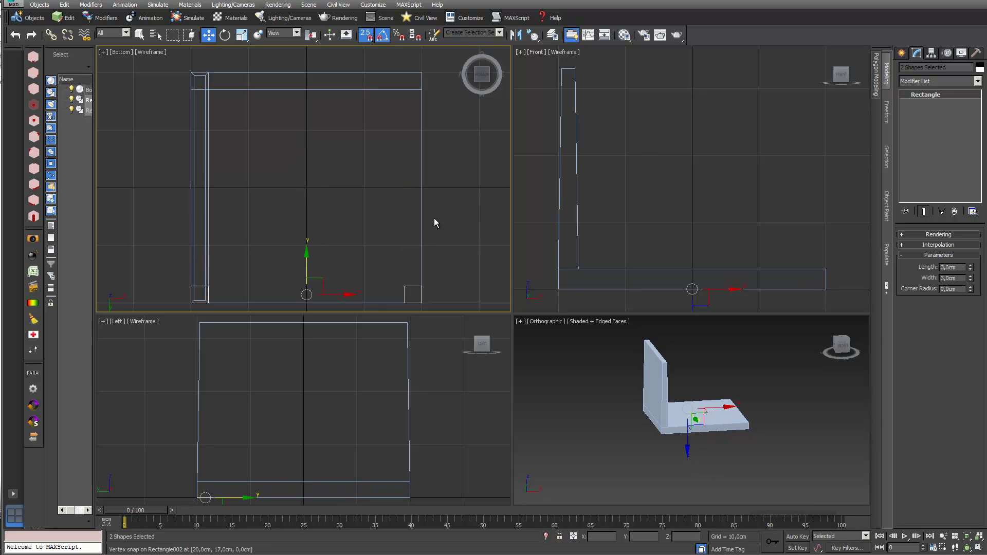
- Reselect the box and cut a second straight edge across its underside, snapped to the upper outer corners of the relocated guide rectangles
click(420, 228)
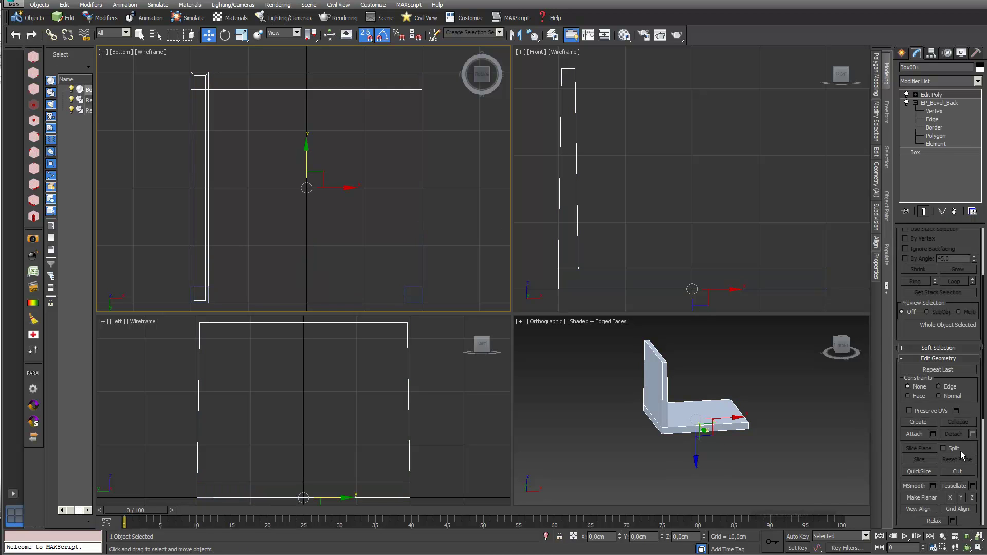
click(965, 473)
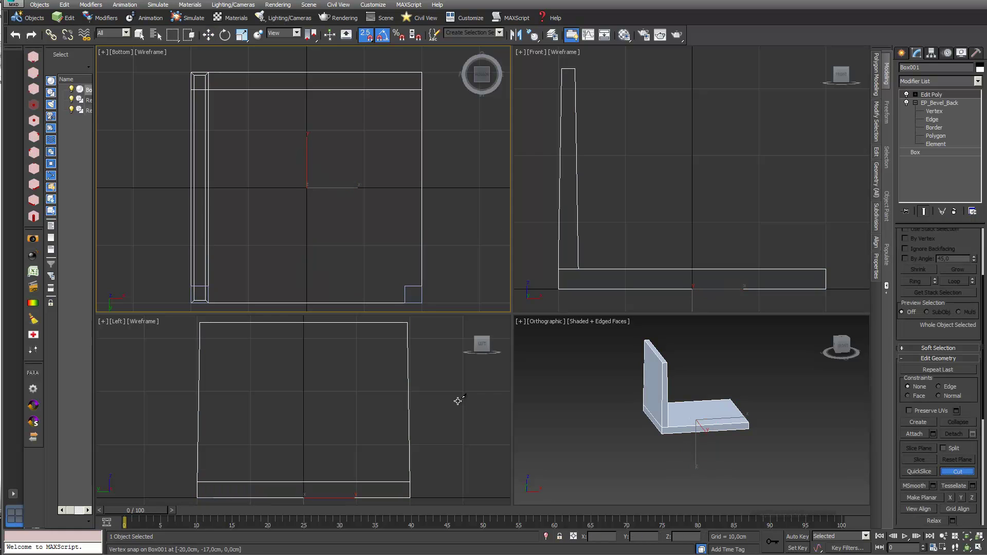
click(189, 285)
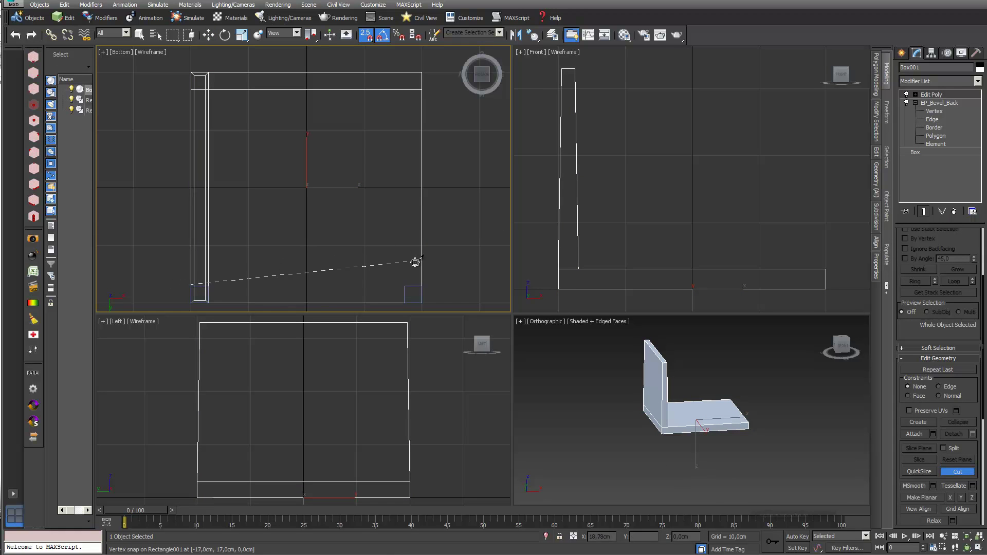
click(422, 283)
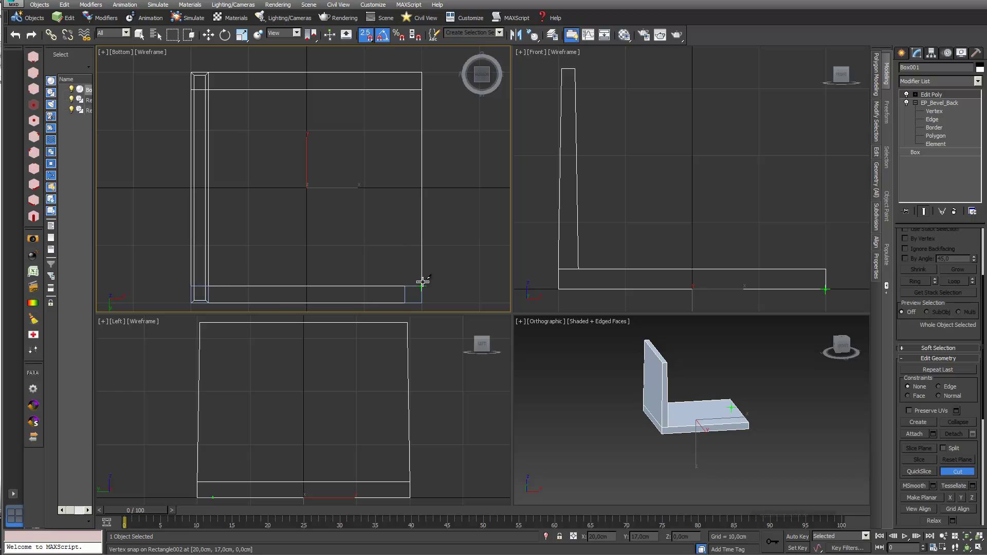
click(208, 34)
- At the new Edit Poly modifier's Polygon level, select the two narrow strips along opposite sides of the seat's underside
middle_drag(287, 190, 271, 148)
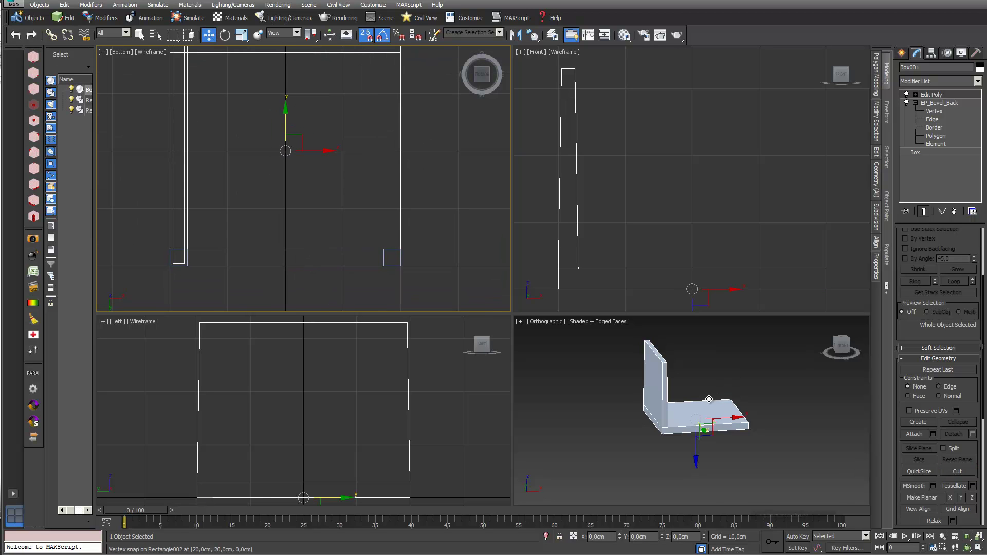
click(668, 401)
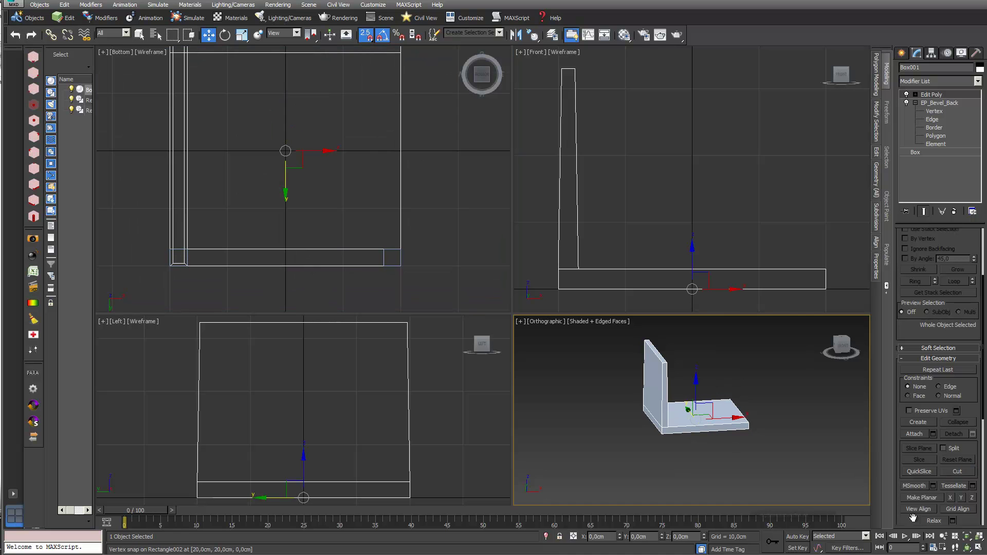
click(968, 548)
mouse_move(691, 412)
mouse_down()
mouse_move(679, 360)
mouse_move(604, 275)
mouse_move(675, 346)
mouse_move(699, 395)
mouse_up()
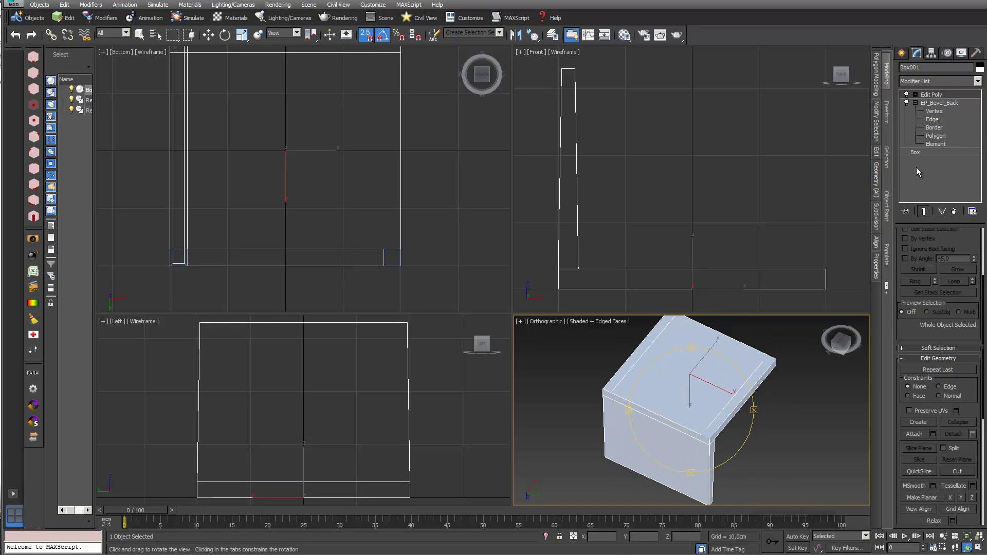
click(937, 136)
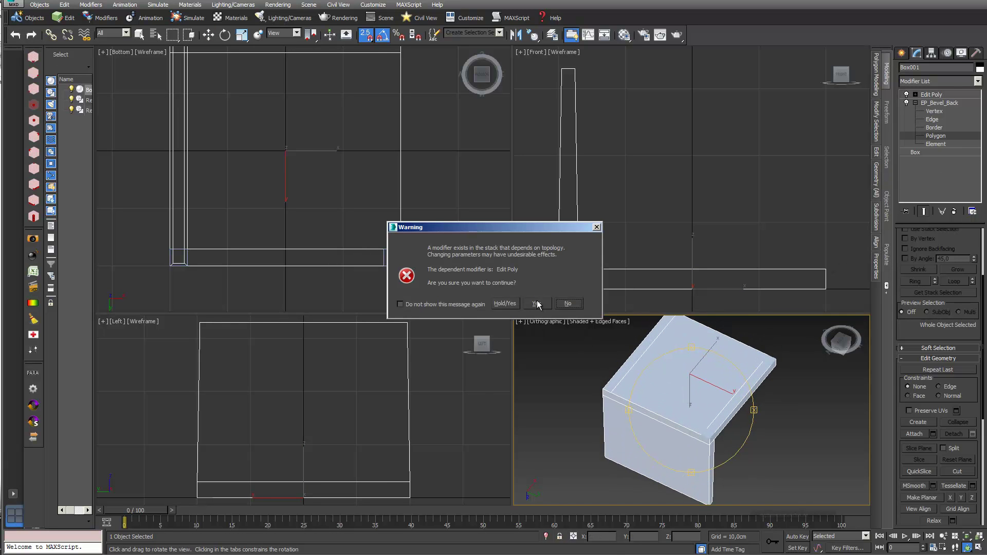
click(568, 304)
click(915, 95)
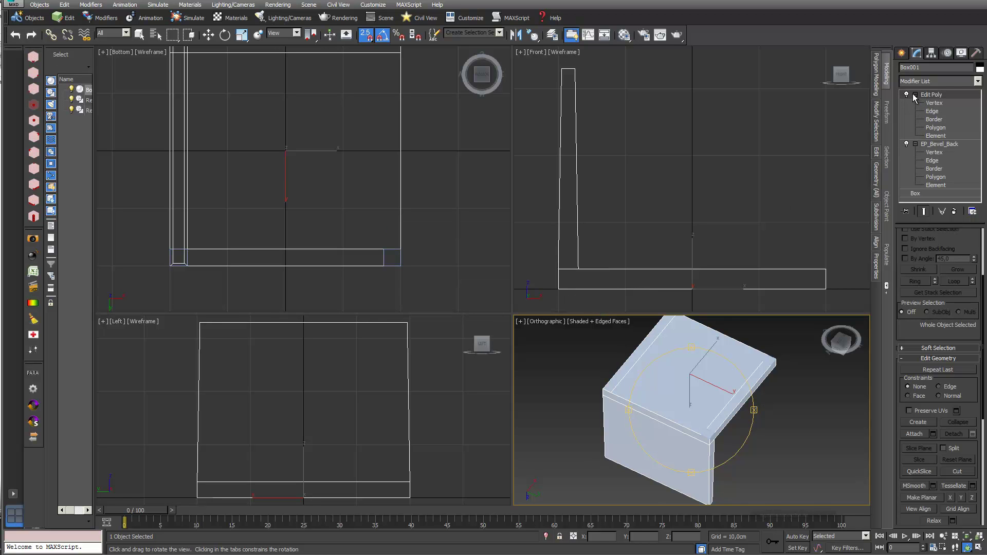
click(936, 128)
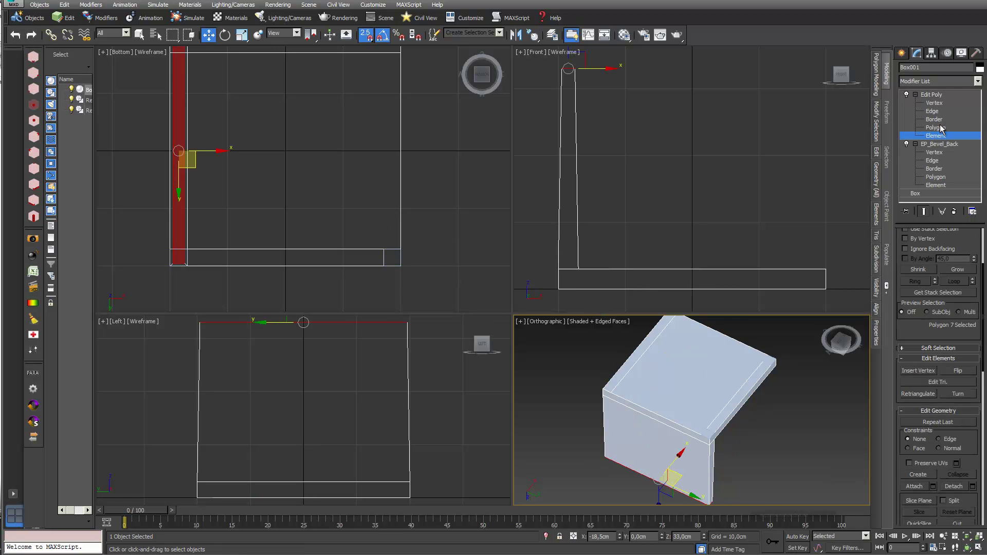
click(650, 345)
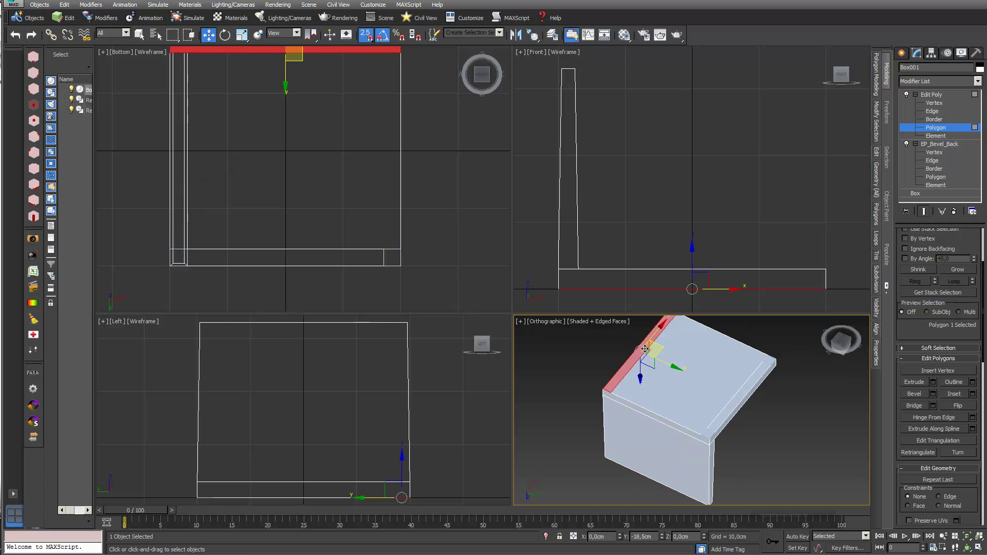
ctrl+click(739, 403)
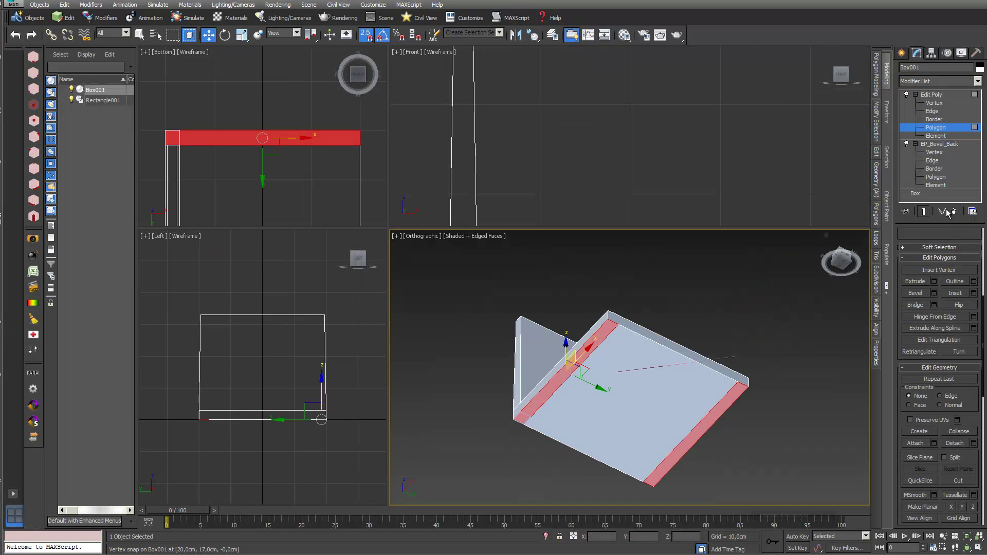
- Start a Bevel on the two selected underside strips and set its height to 30 cm
drag(960, 234, 971, 432)
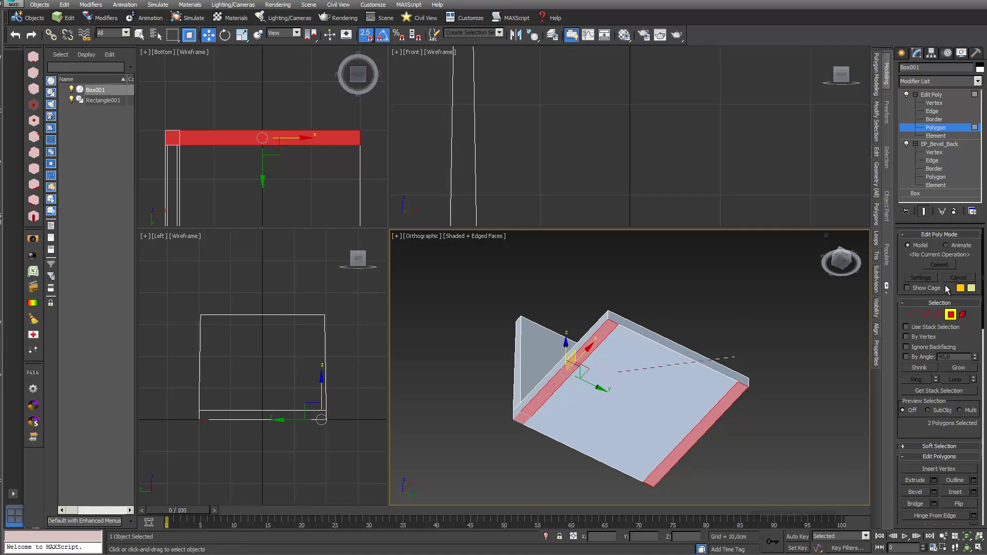
click(948, 247)
scroll(912, 341, down, 3)
click(935, 371)
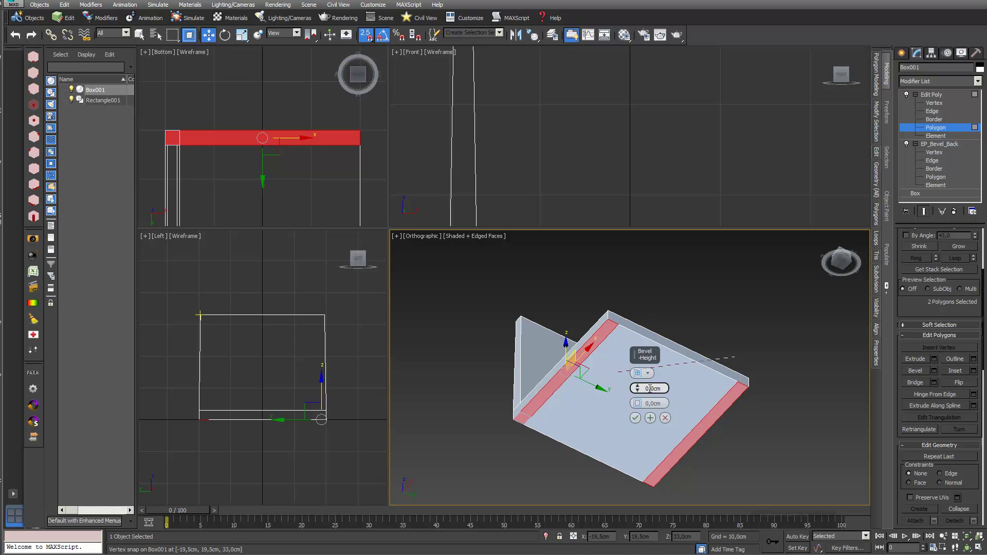
drag(646, 390, 674, 390)
text(30)
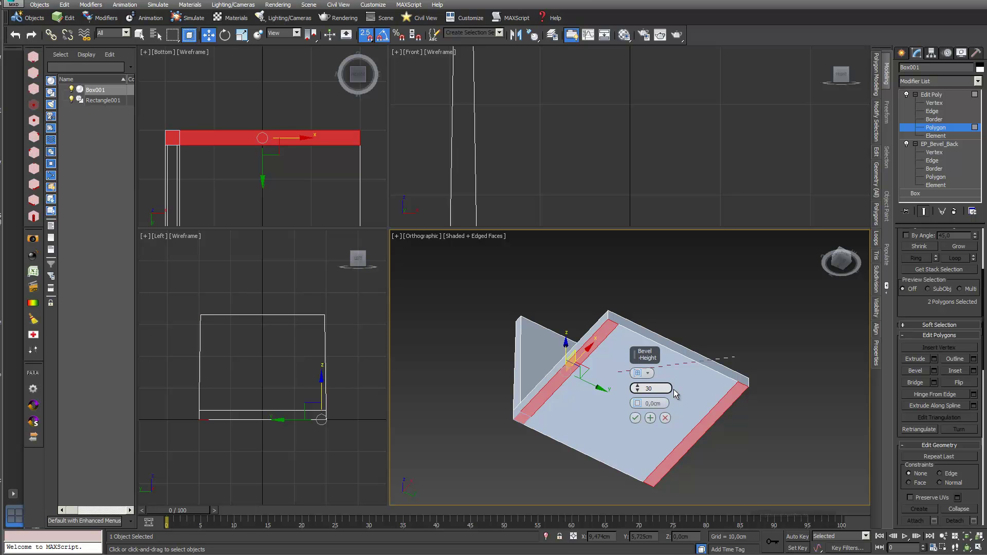
text(,0cm)
key(Return)
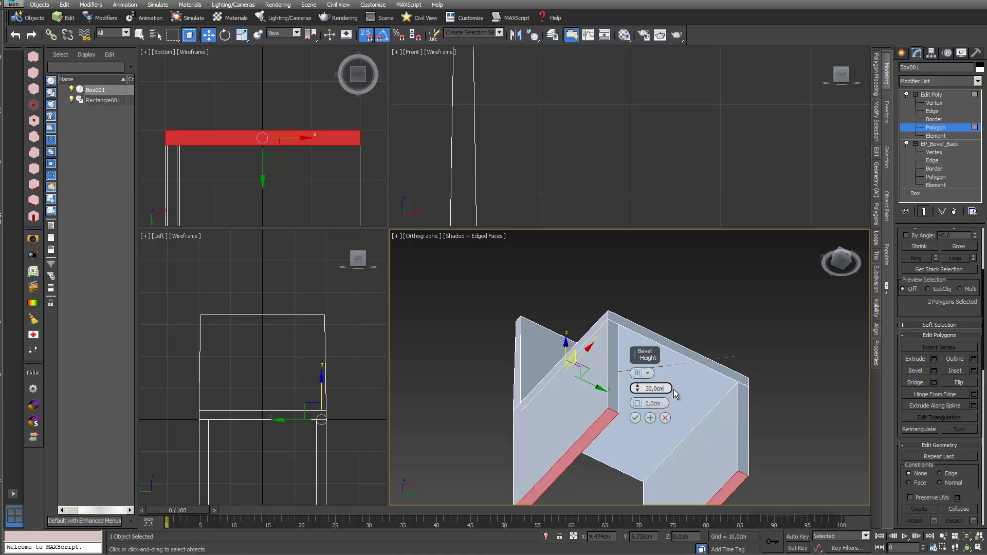
- Set the leg bevel's outline to -0.5 cm and apply the bevel
click(646, 404)
drag(638, 404, 638, 403)
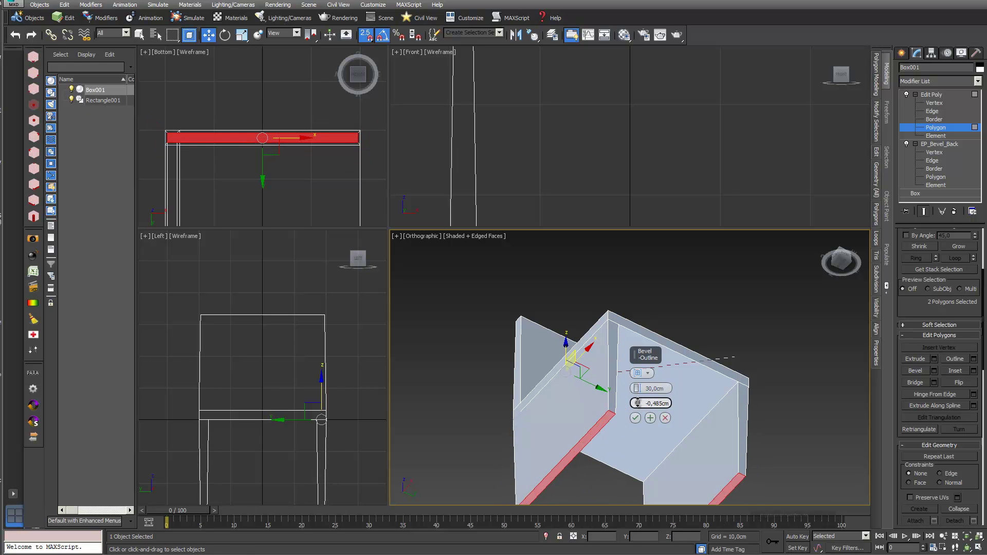
text(5)
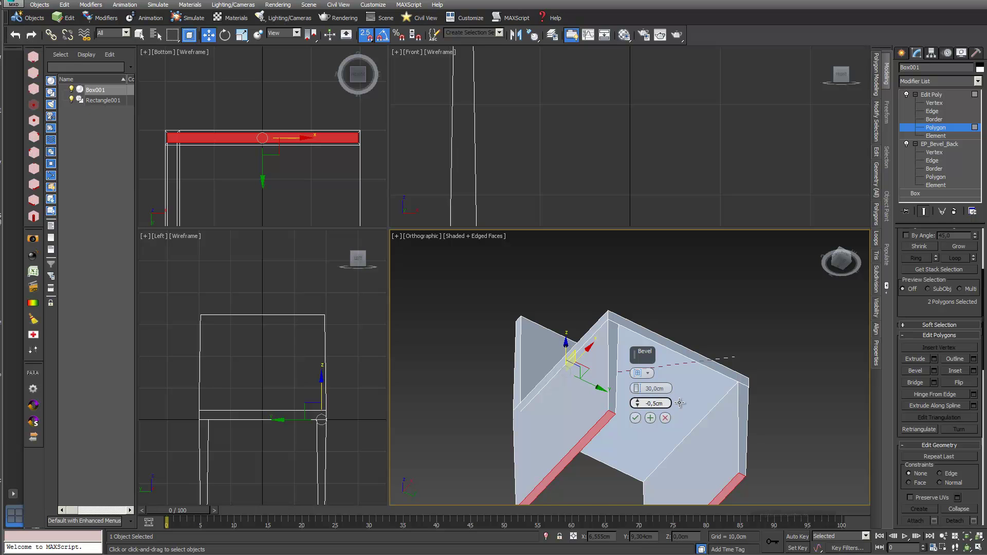
key(Return)
click(636, 418)
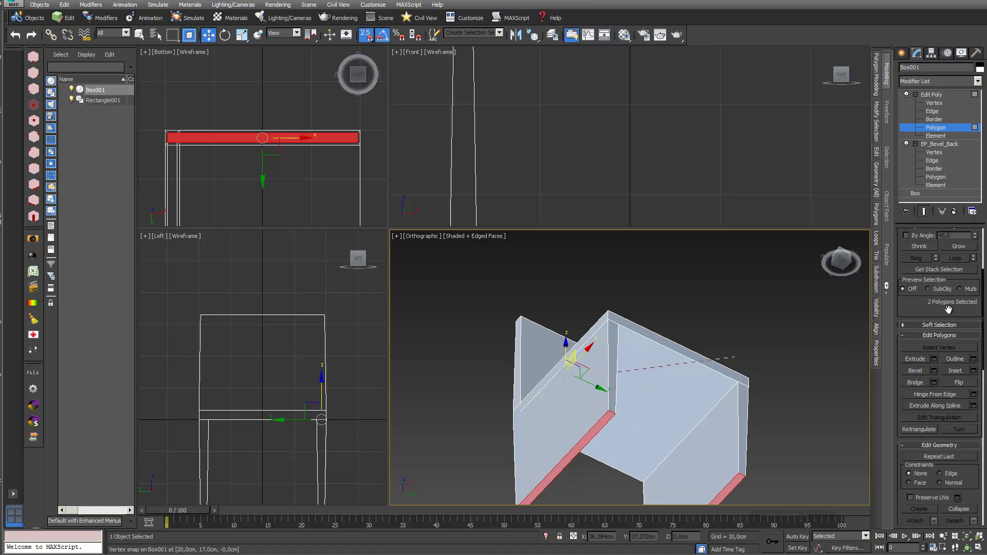
- Rename the upper Edit Poly modifier to EP_Bevel_Legs, leave Polygon level and return to the Select Object tool
right_click(938, 98)
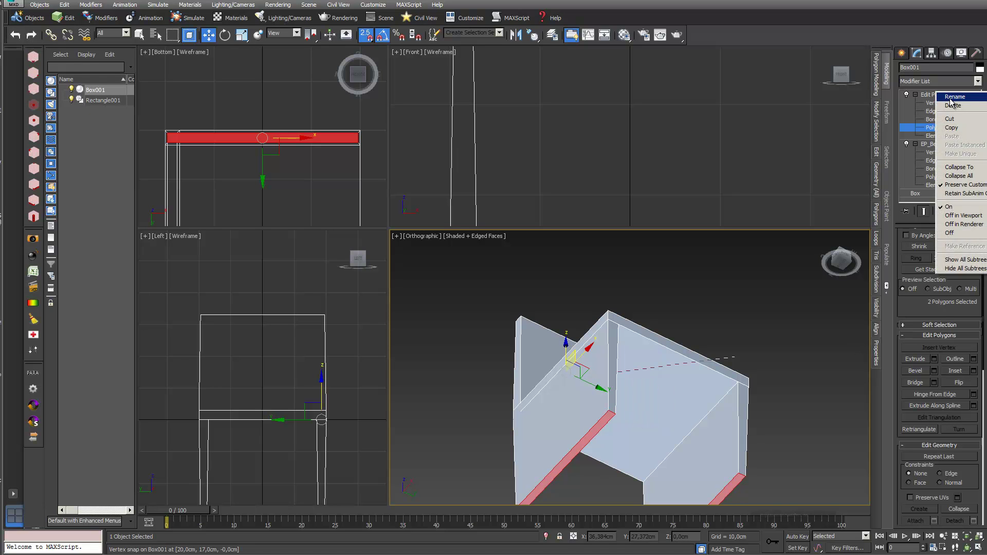
click(950, 100)
text(EP_Bevel)
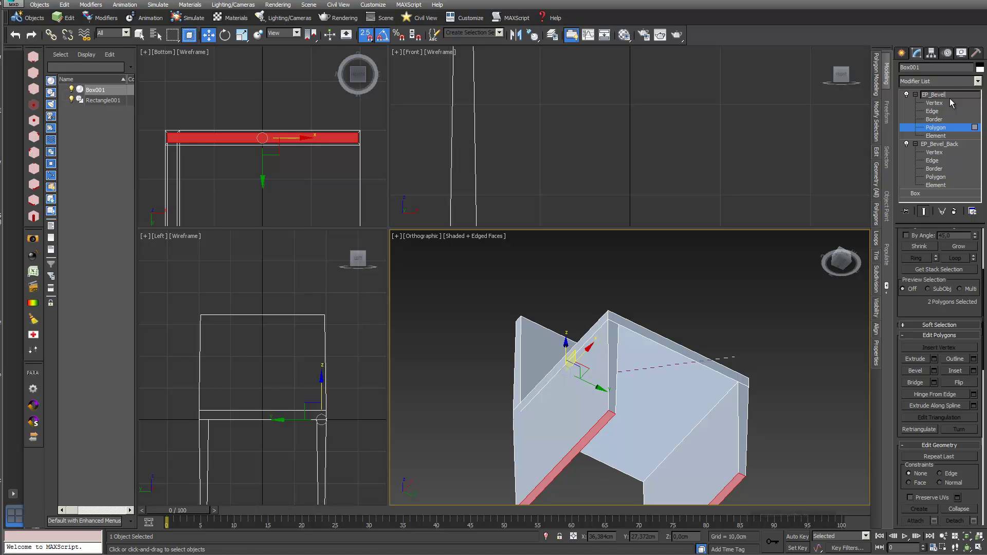
text(_Legs)
key(Return)
click(951, 98)
click(140, 35)
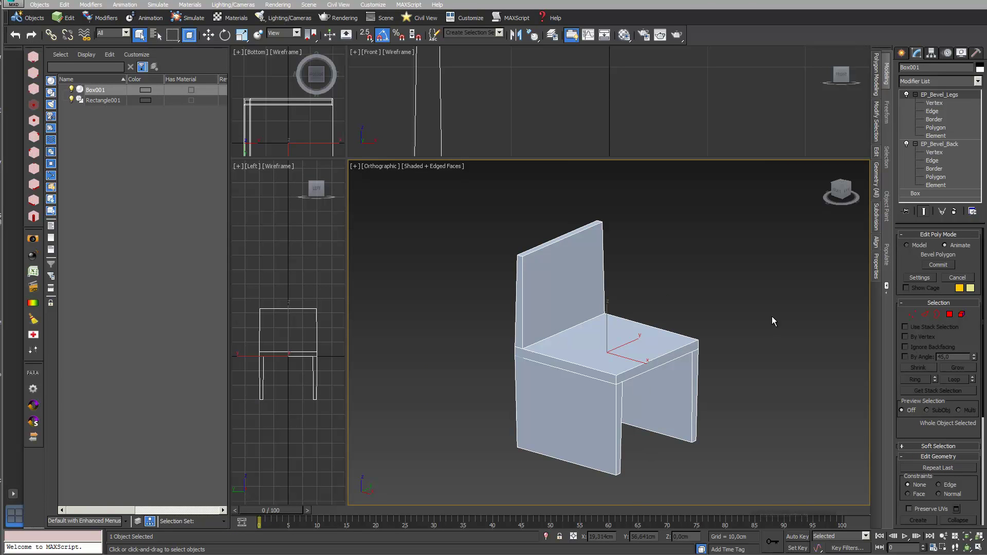
- Add a MeshSmooth modifier above EP_Bevel_Legs and set its subdivision iterations to 3
click(977, 82)
drag(980, 110, 981, 193)
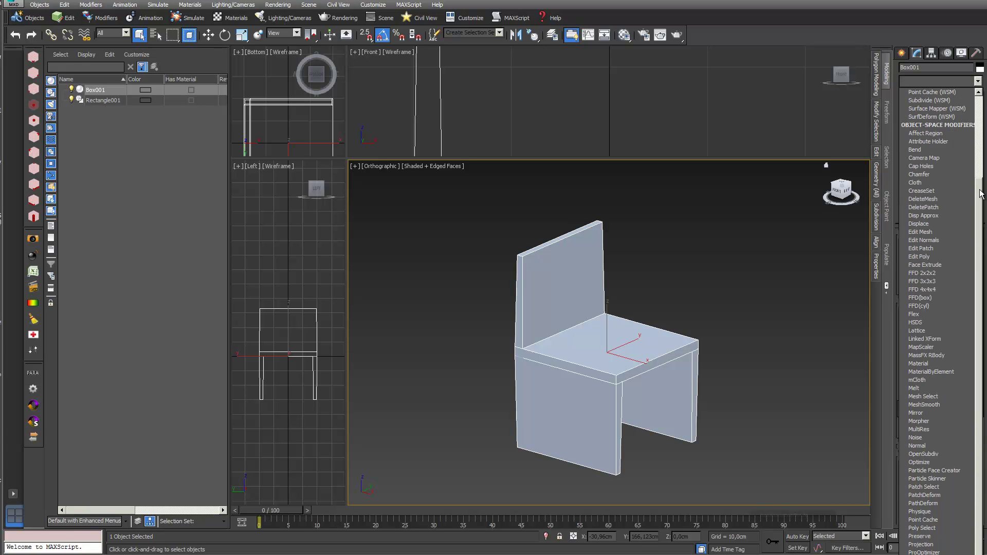
click(942, 405)
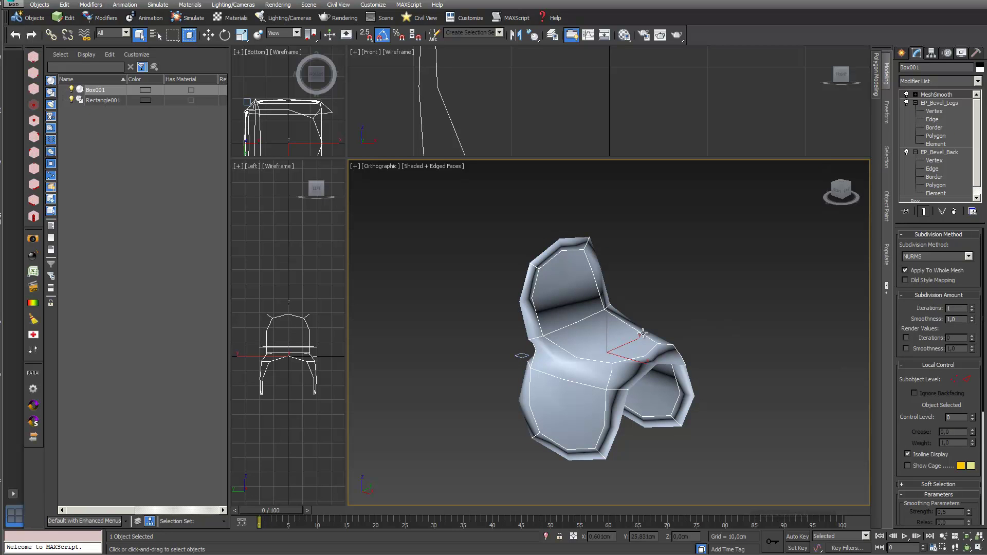
middle_drag(575, 352, 544, 332)
scroll(547, 329, up, 2)
scroll(547, 329, down, 1)
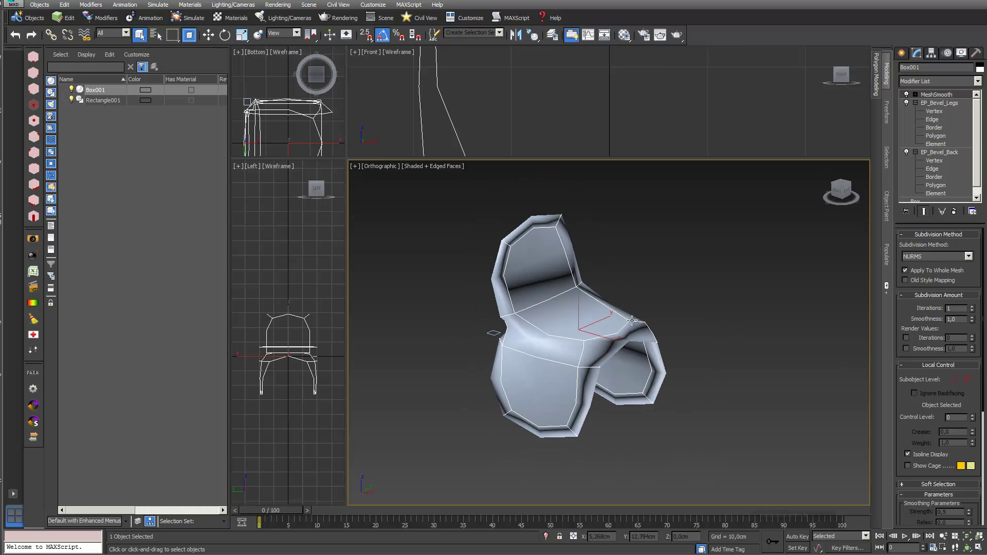
click(973, 307)
click(973, 307)
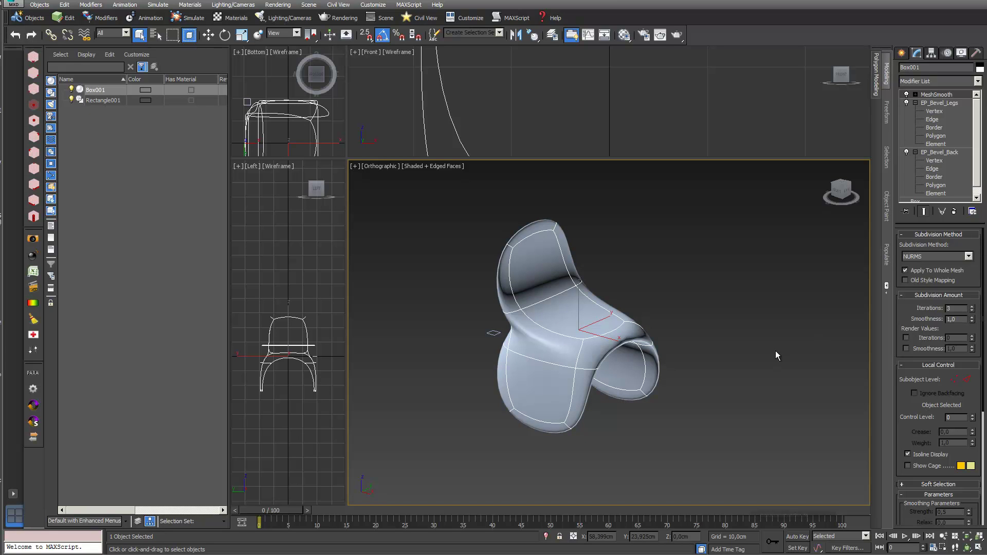
- Add a new Edit Poly modifier on top of MeshSmooth
alt+middle_drag(588, 327, 585, 327)
scroll(586, 327, up, 3)
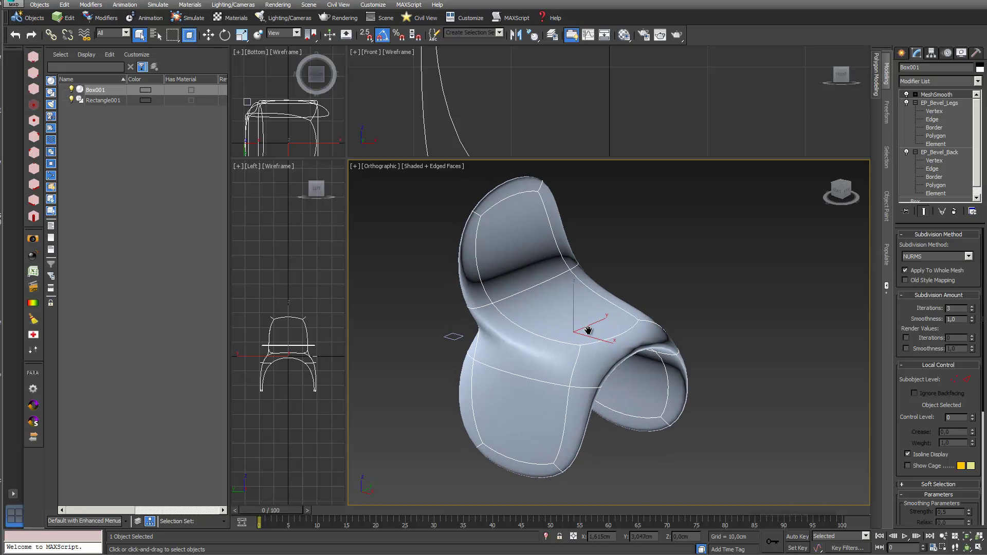
click(979, 82)
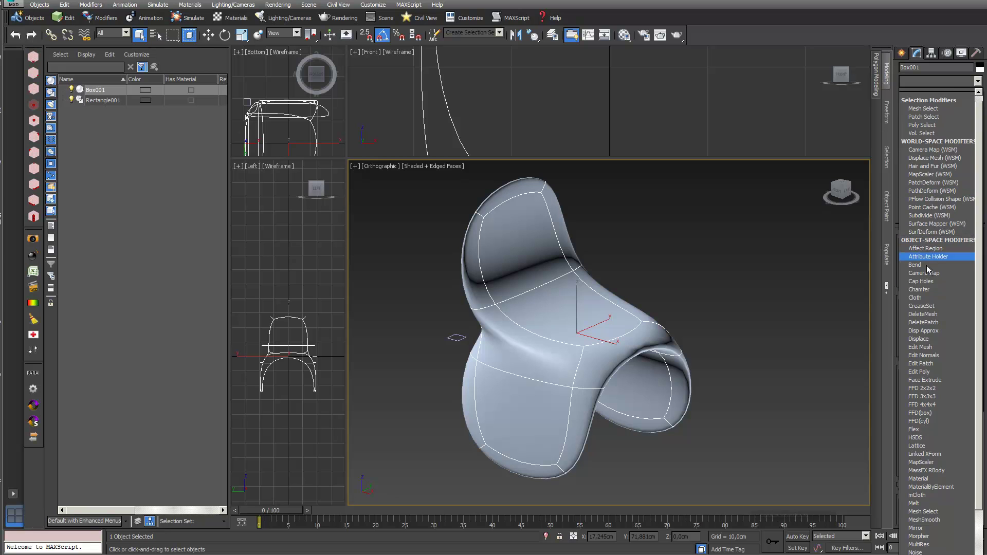
click(939, 370)
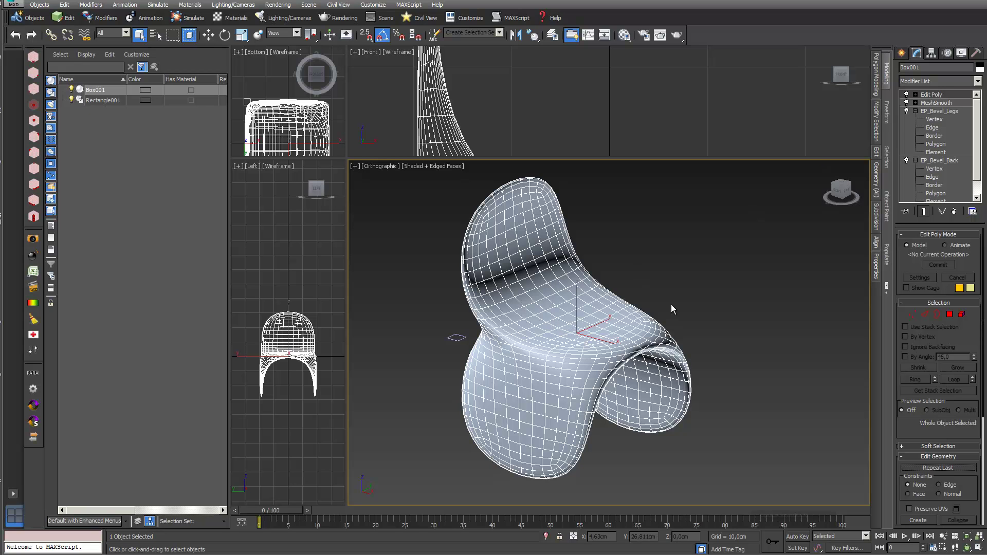
- Return to MeshSmooth with the end result shown, try 5 subdivision iterations, and set them back to 3
click(941, 103)
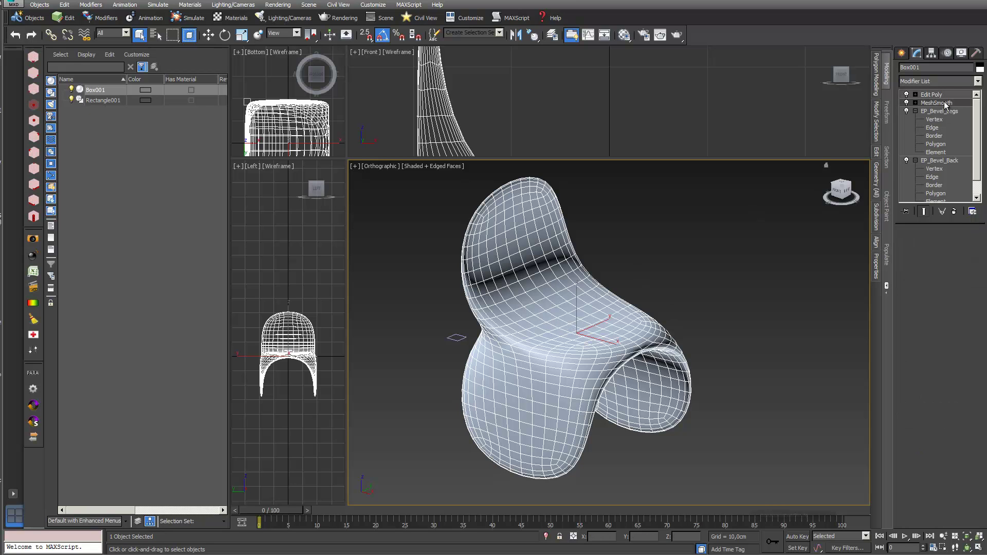
click(924, 212)
click(924, 212)
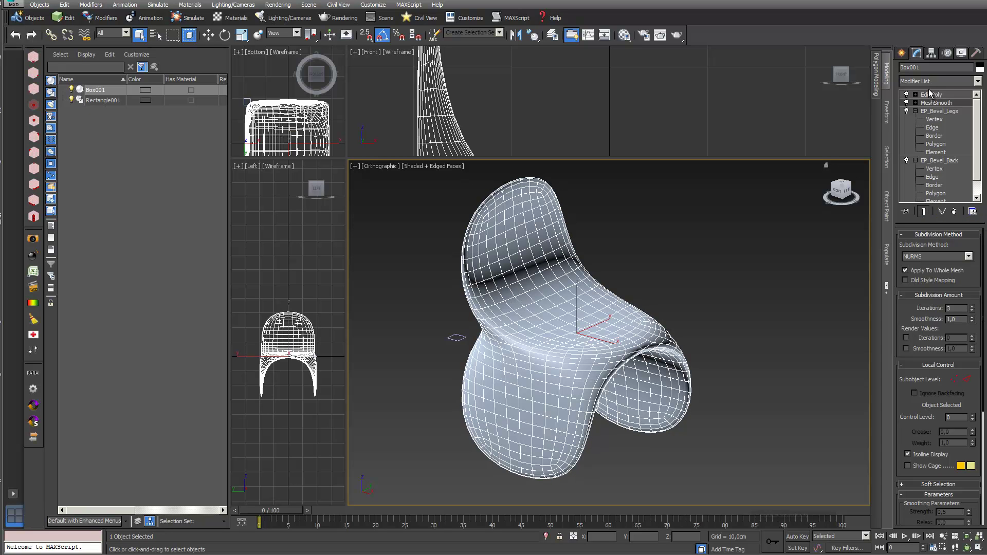
click(973, 307)
click(973, 307)
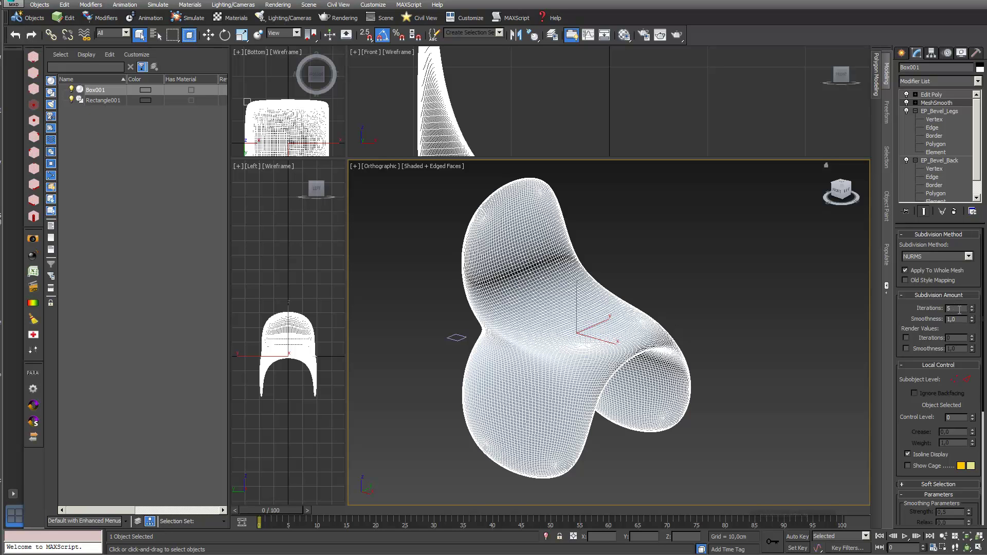
click(972, 311)
click(972, 310)
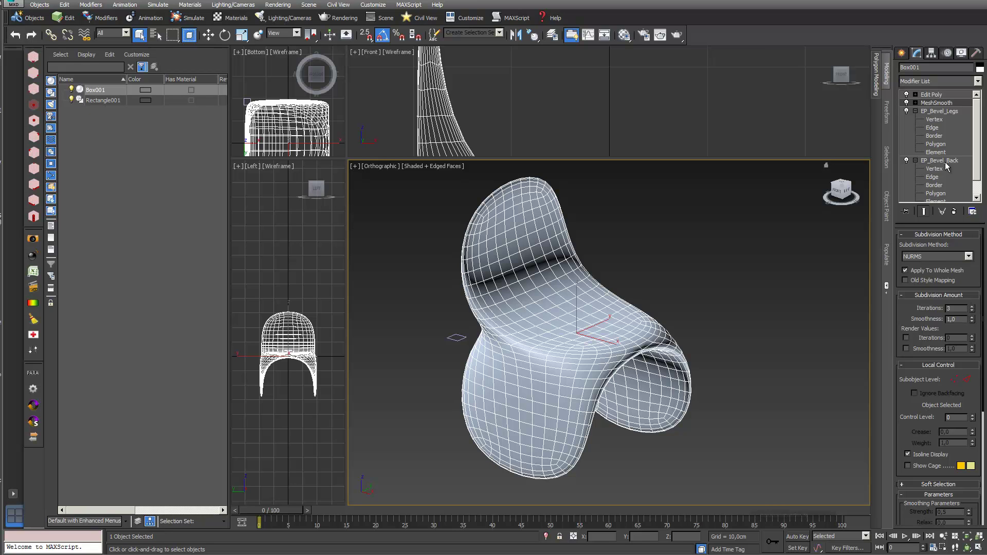
- Move the new Edit Poly modifier below MeshSmooth and make MeshSmooth separate surfaces by Smoothing Groups
click(932, 95)
drag(938, 95, 939, 109)
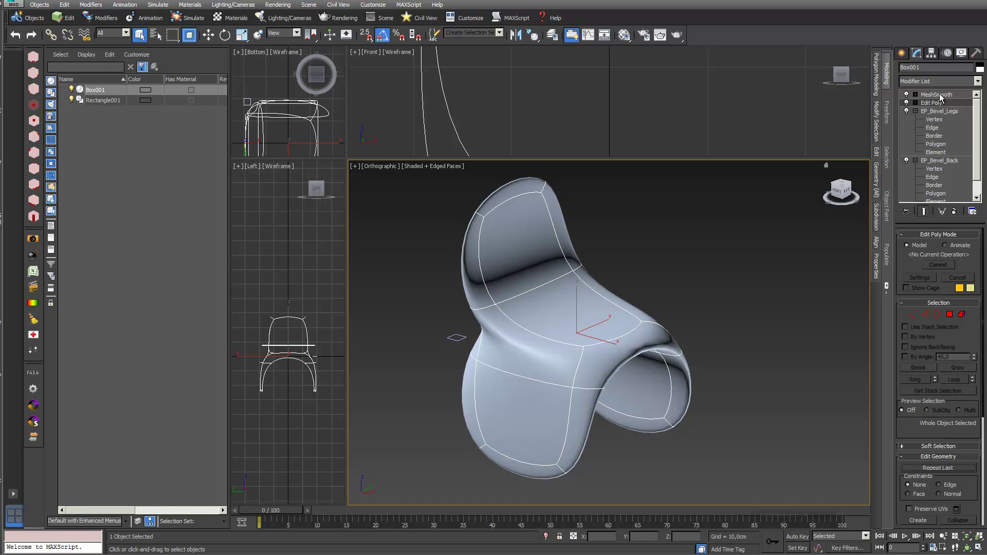
click(938, 95)
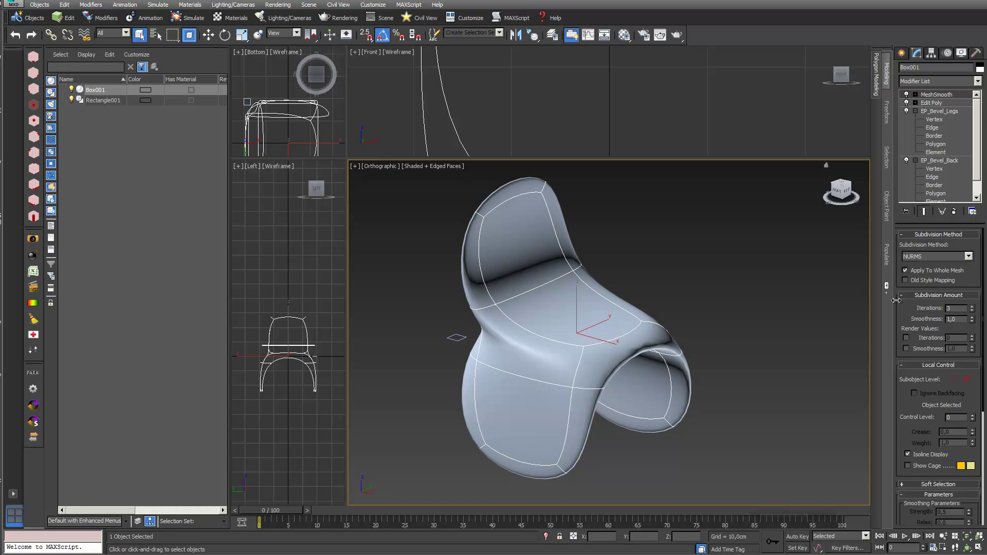
drag(908, 313, 913, 175)
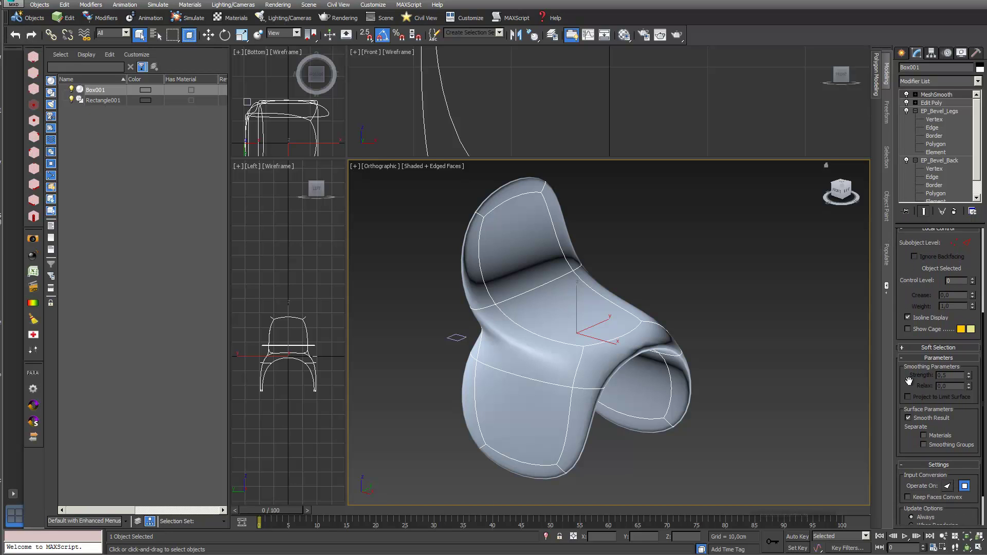
click(923, 445)
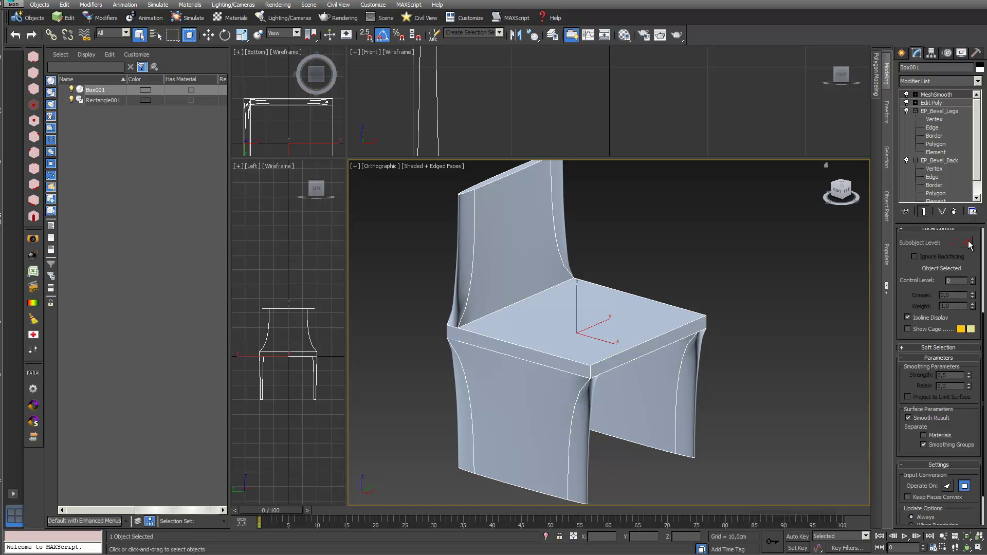
- Rename the Edit Poly modifier below MeshSmooth to EP_SmoothingGroups and enter its Polygon level
click(916, 103)
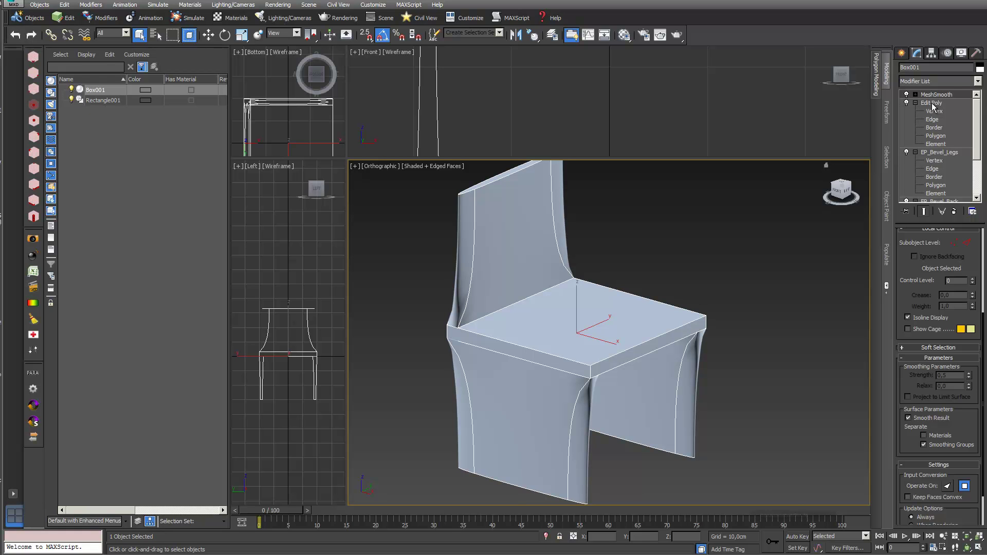
right_click(934, 103)
click(943, 109)
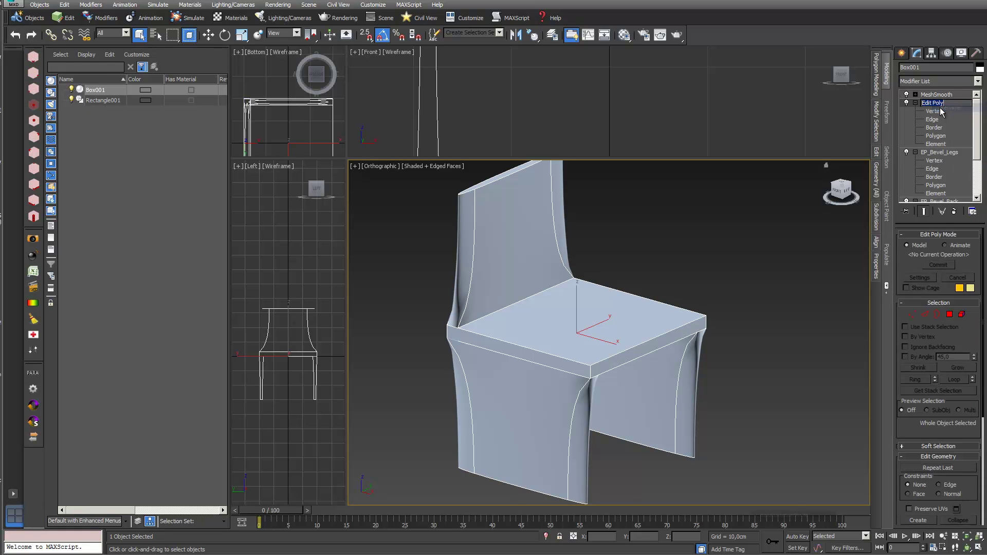
text(EP_SmoothingGroups)
click(944, 139)
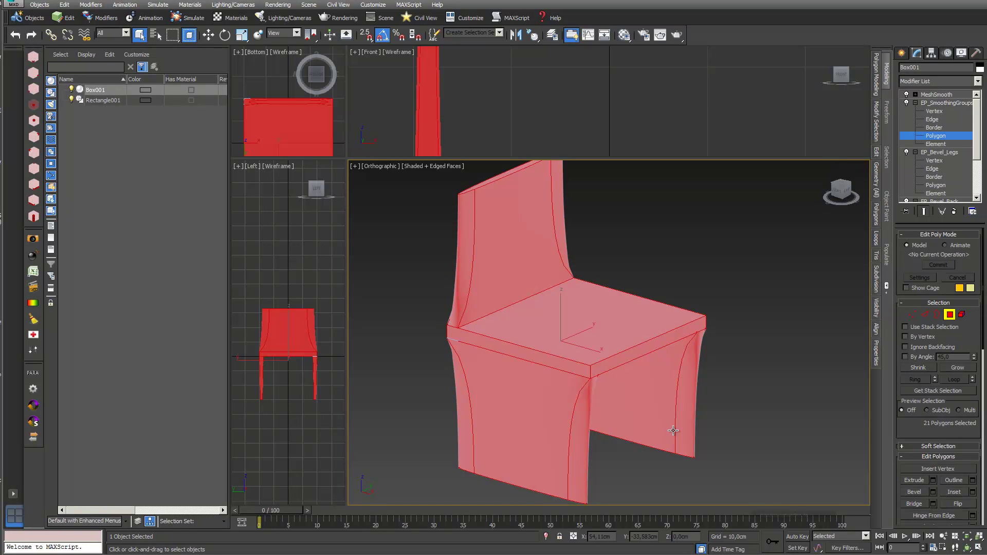
- Examine the smoothing groups of individual polygons: the side leg panels, the seat surface and the seat's front and side edges
click(543, 415)
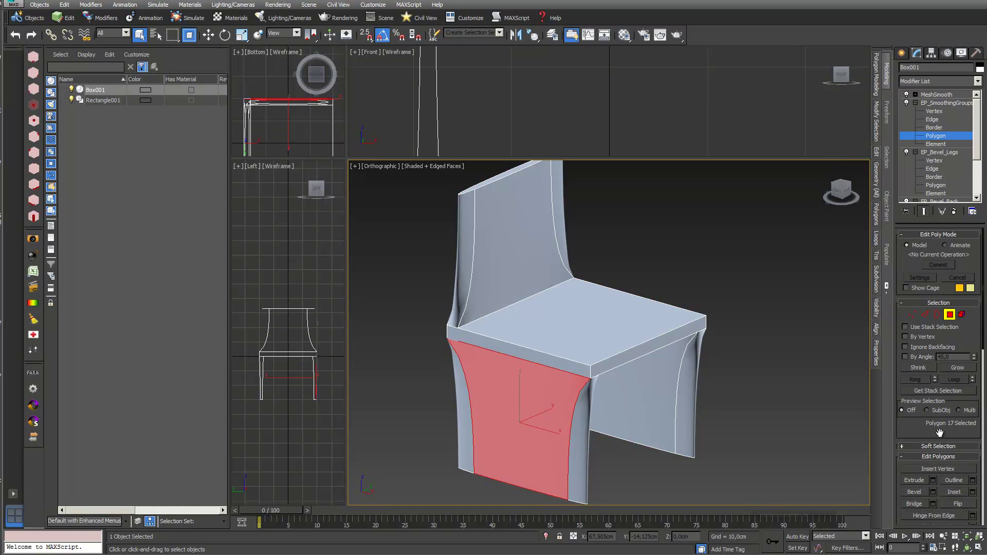
drag(930, 434, 921, 120)
scroll(971, 442, down, 3)
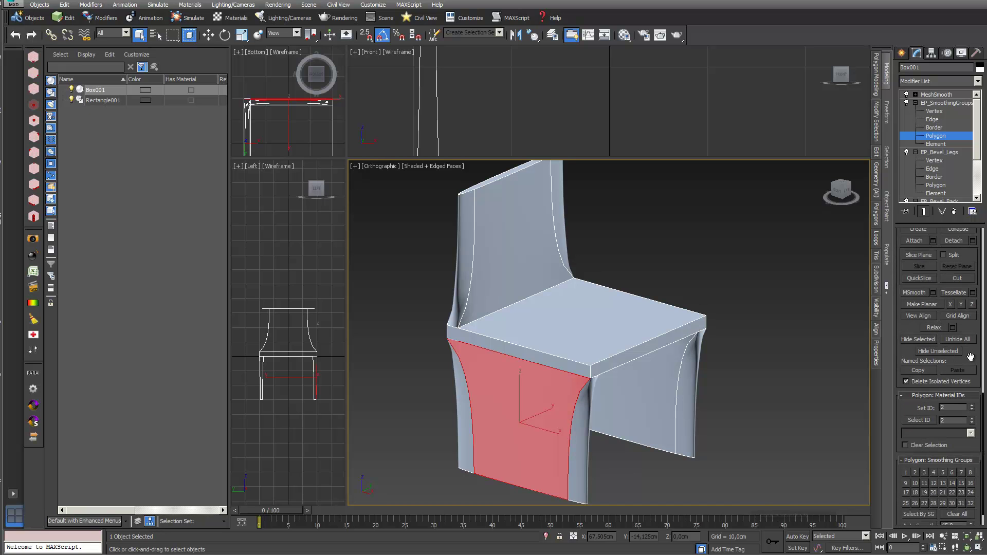
click(544, 350)
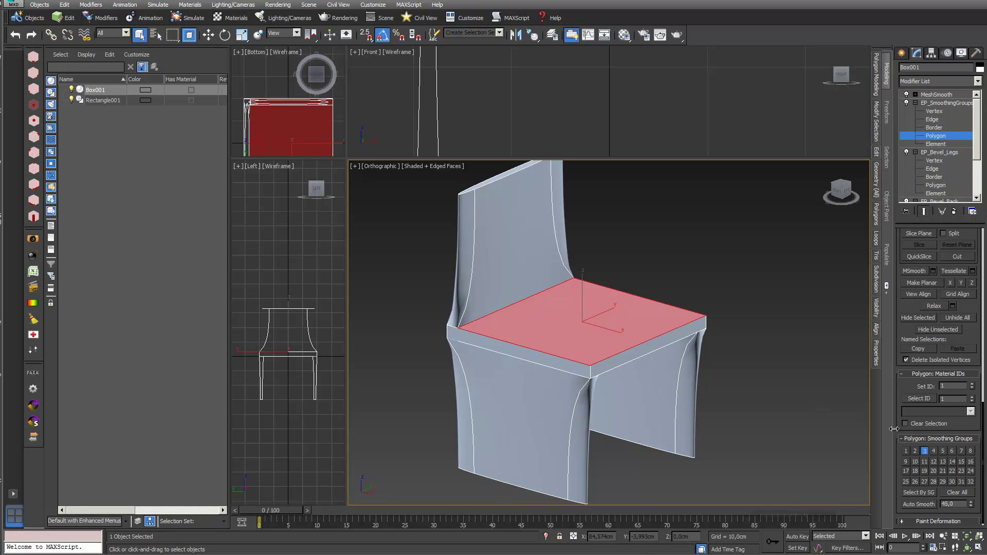
click(557, 394)
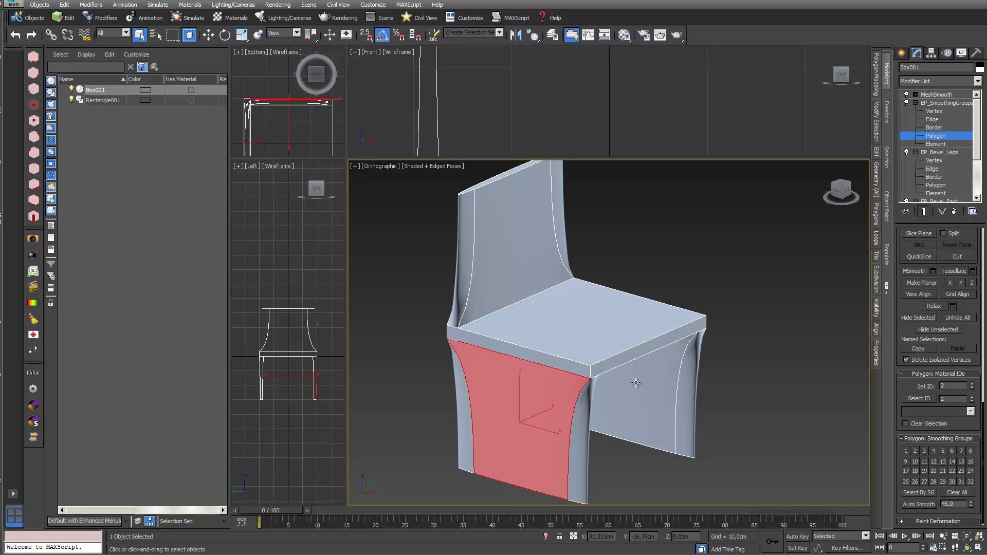
click(614, 374)
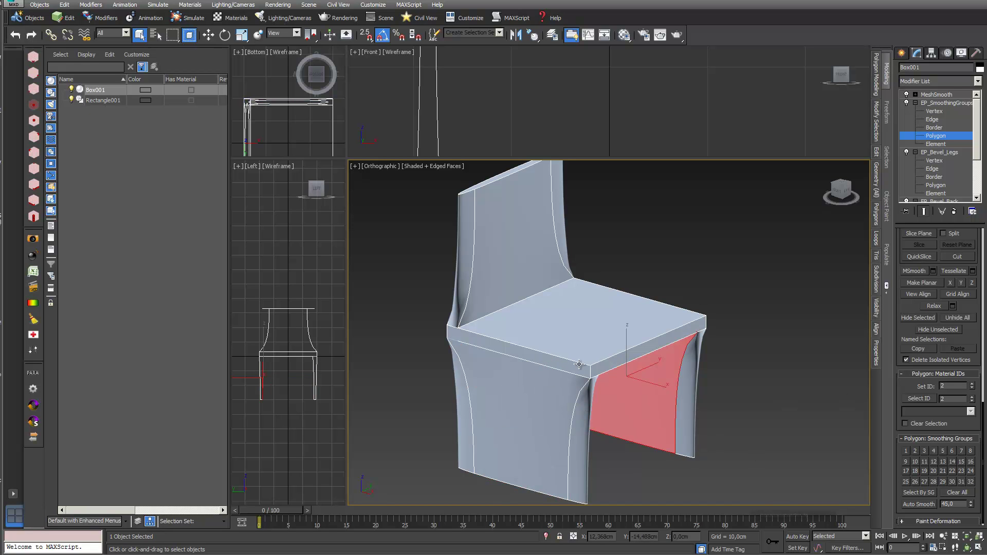
click(607, 366)
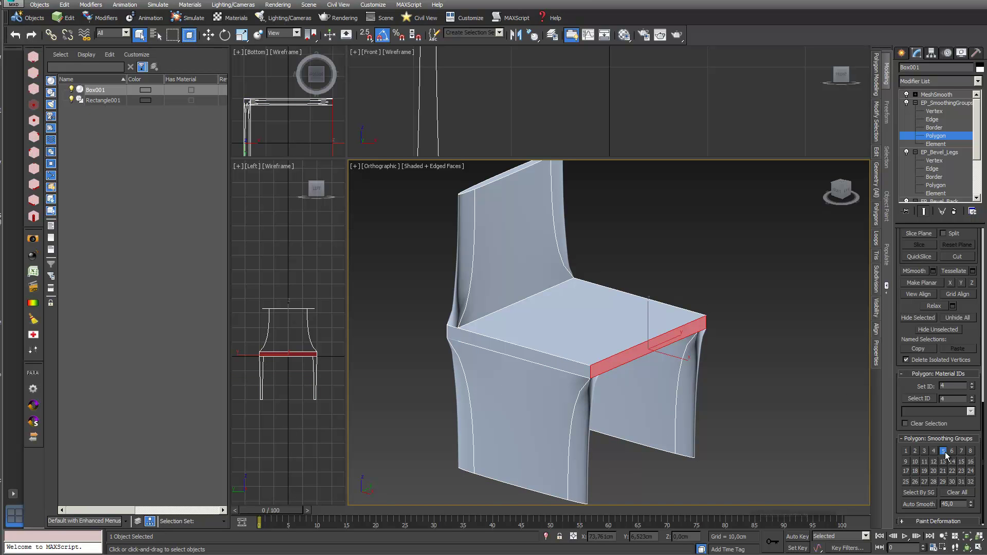
click(569, 364)
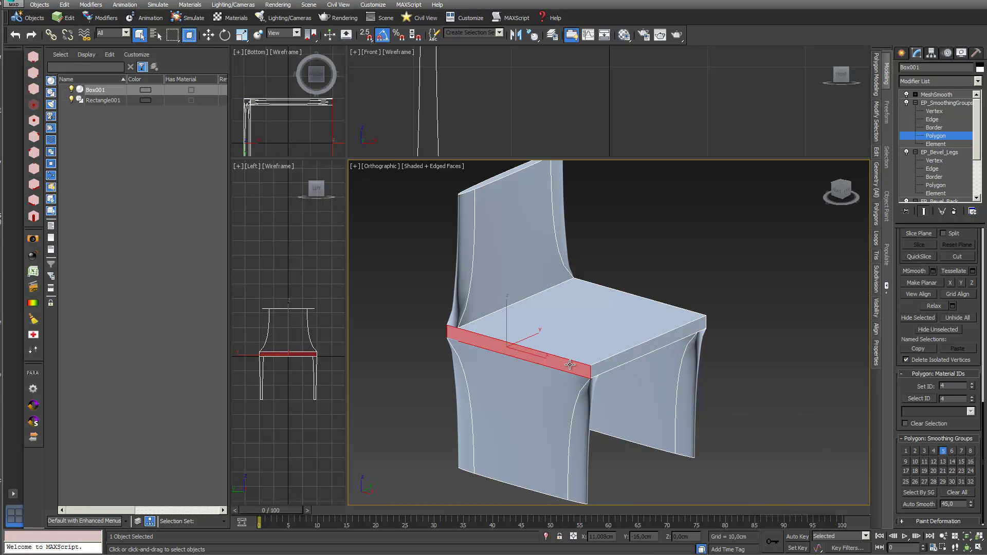
click(598, 347)
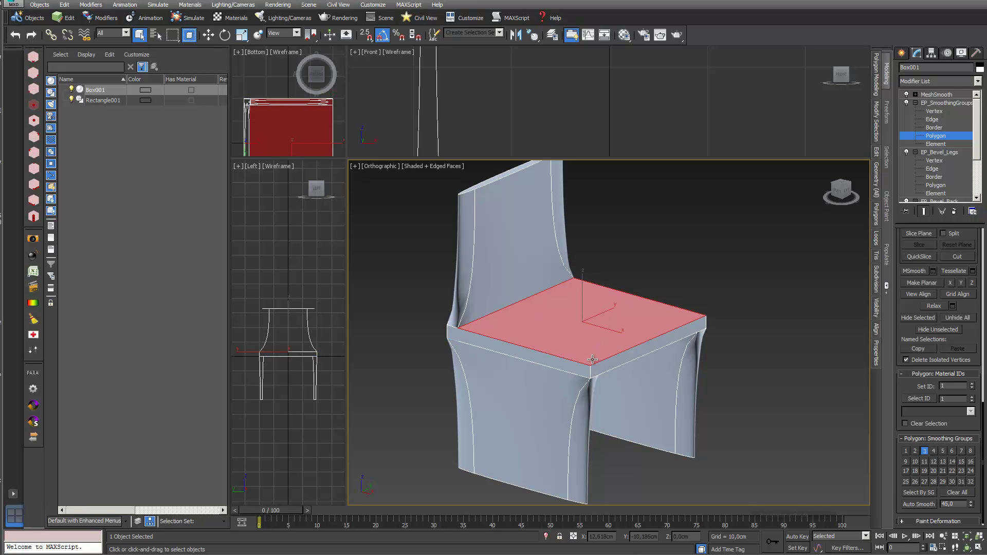
- Add smoothing group 3 to the seat's side edge polygon, and smoothing groups 4 and 3 to its front edge polygon
click(581, 371)
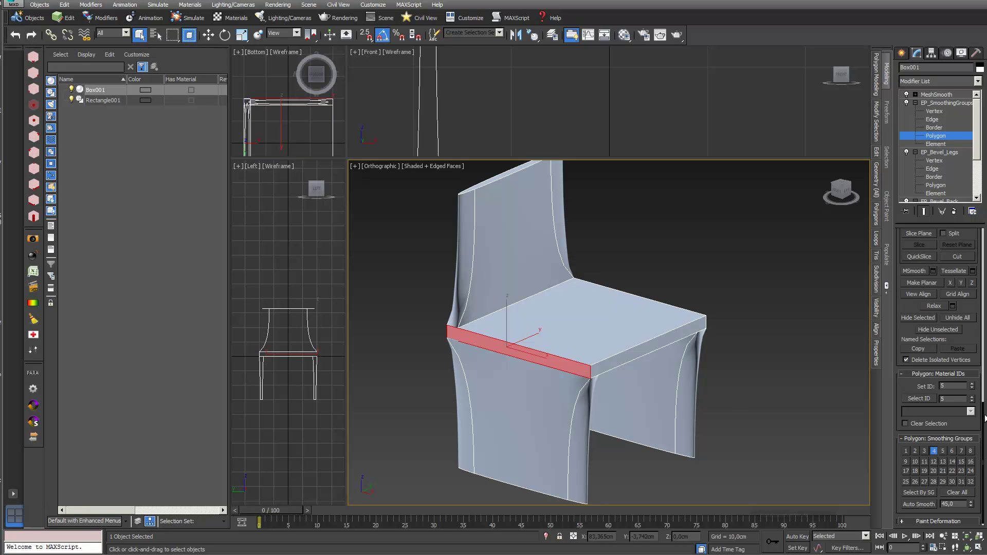
click(925, 451)
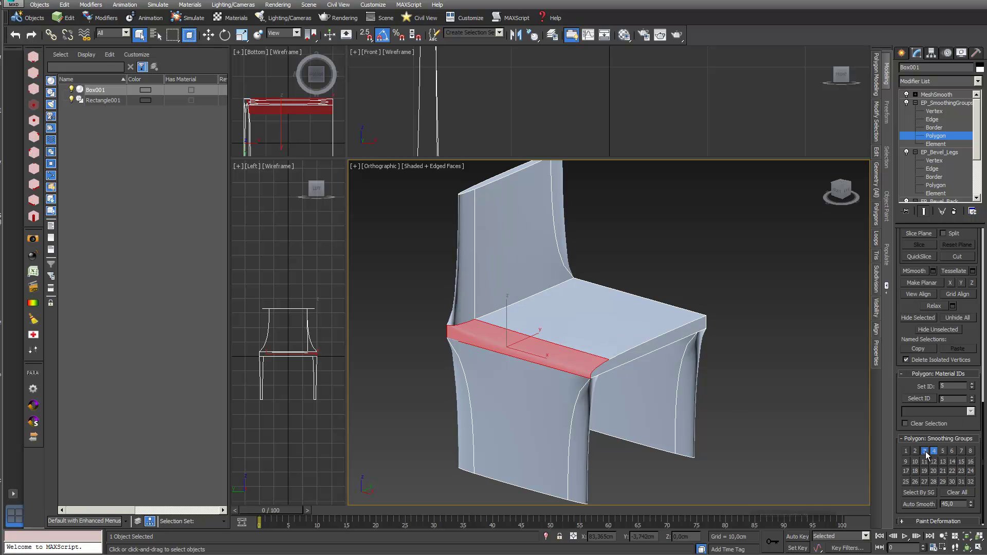
click(621, 361)
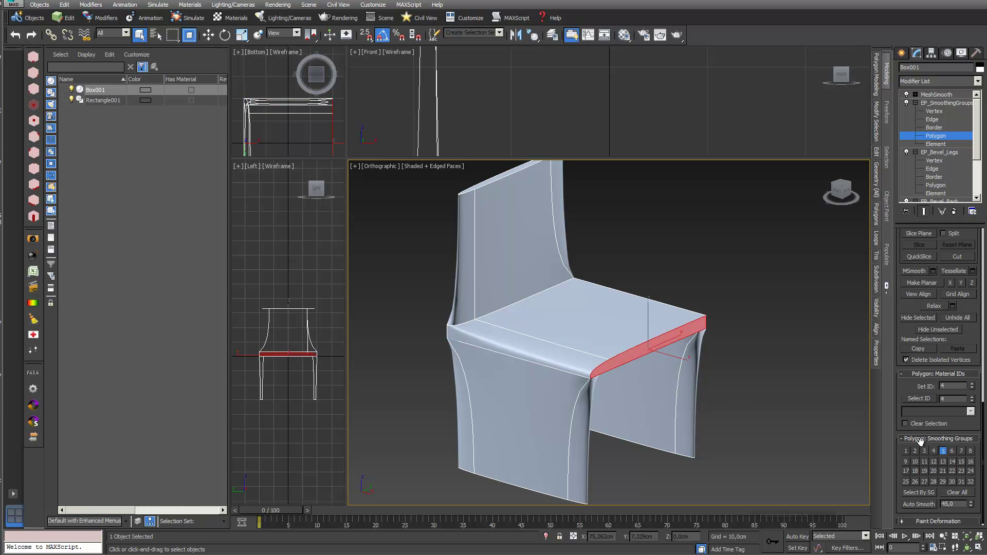
click(933, 452)
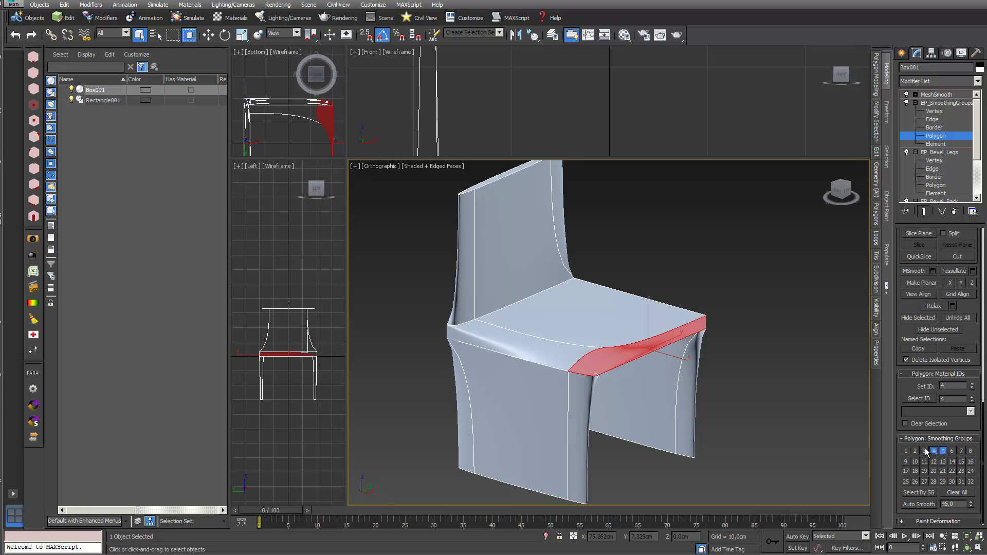
click(925, 451)
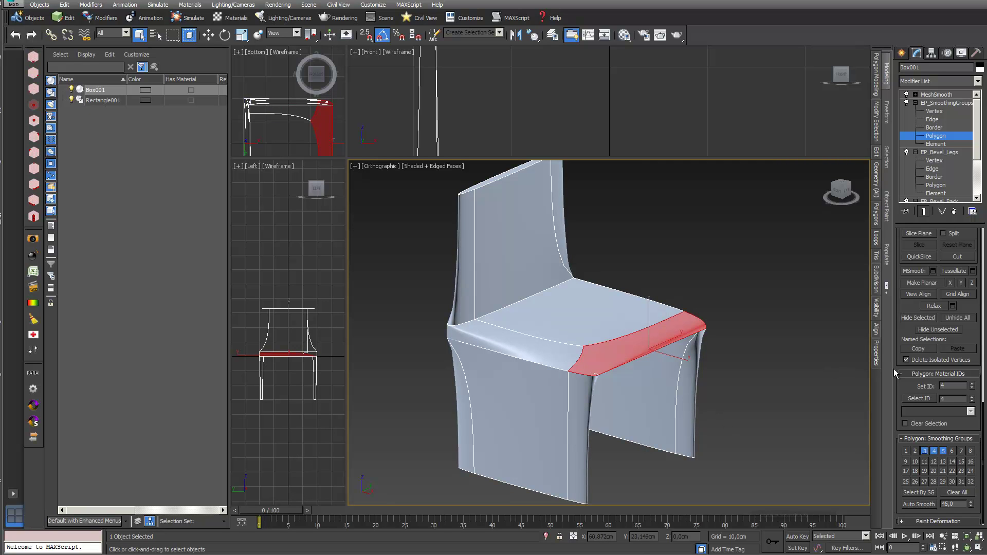
scroll(594, 338, down, 3)
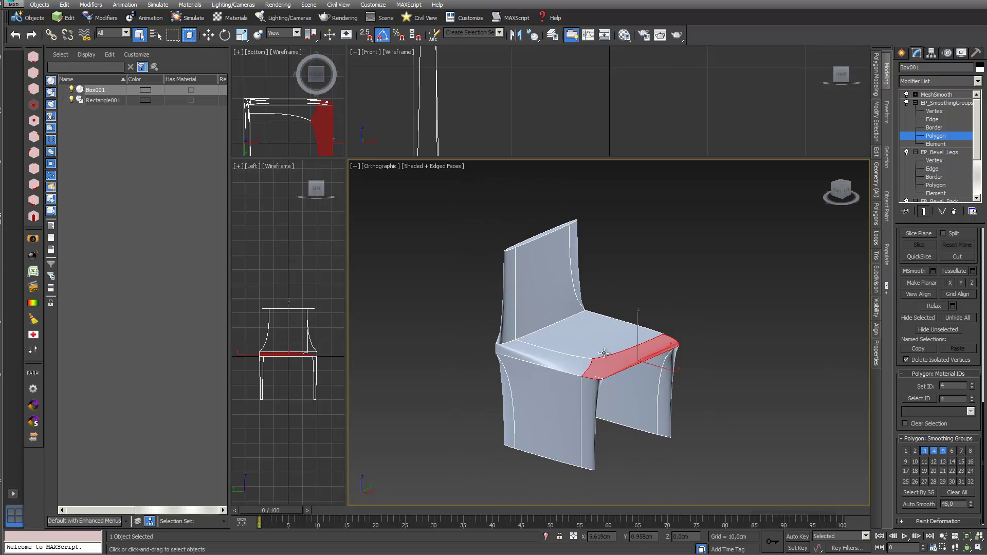
- Select all polygons of the chair and assign them to smoothing group 1 only, clearing groups 2 to 7
key(ctrl+a)
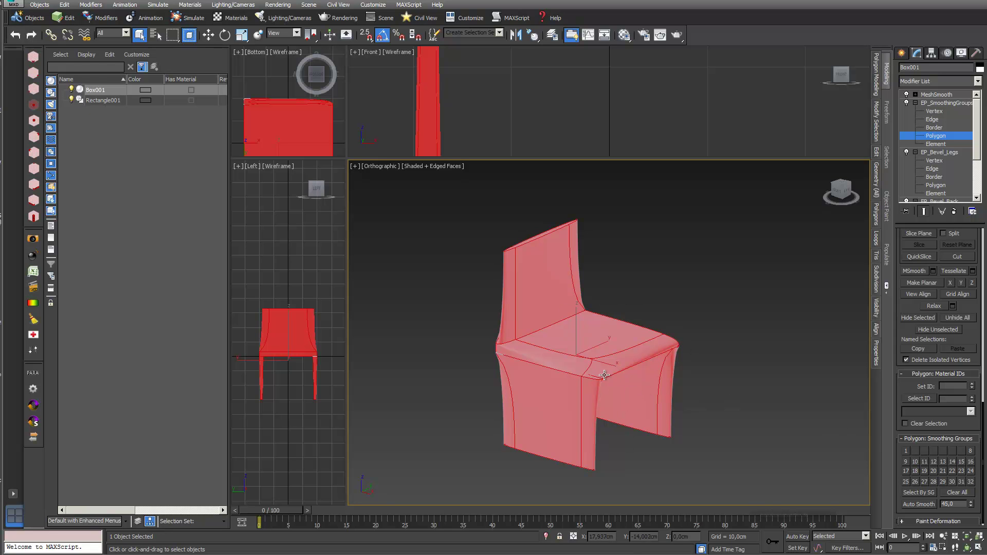
click(916, 451)
click(916, 451)
click(916, 451)
click(924, 451)
click(935, 452)
click(935, 451)
click(944, 451)
click(953, 451)
click(953, 451)
click(962, 451)
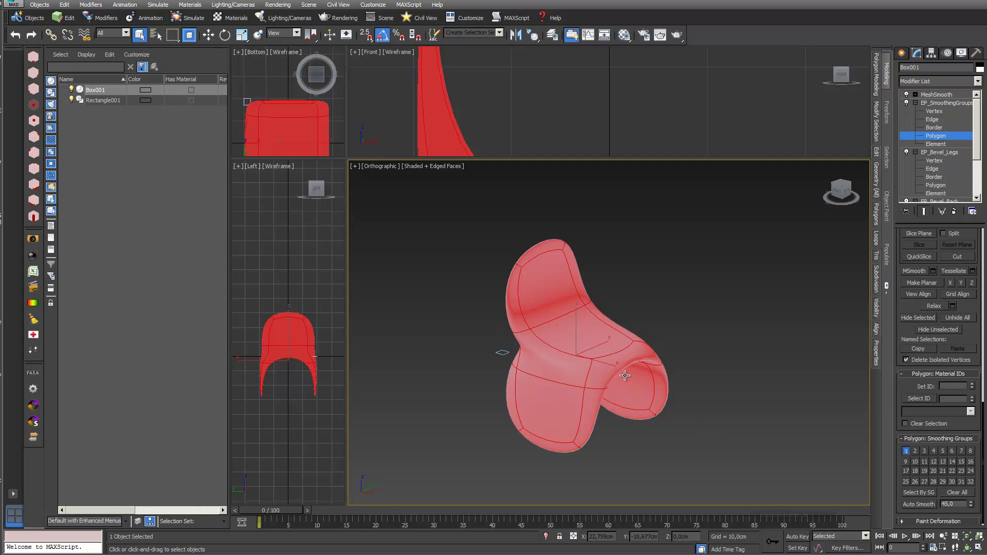
- Examine the smoothed chair from below, closing in on the area where the legs meet the seat
click(967, 548)
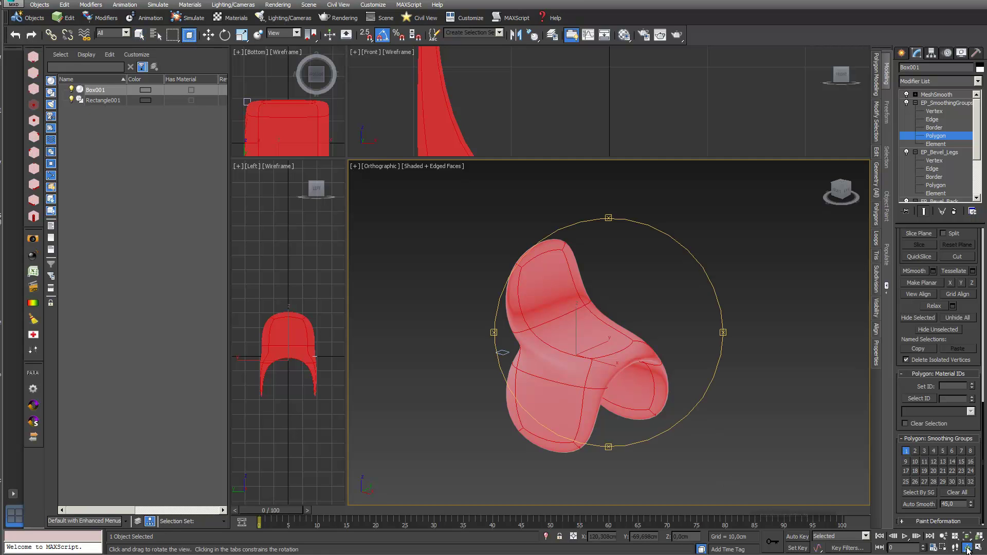
drag(625, 400, 743, 328)
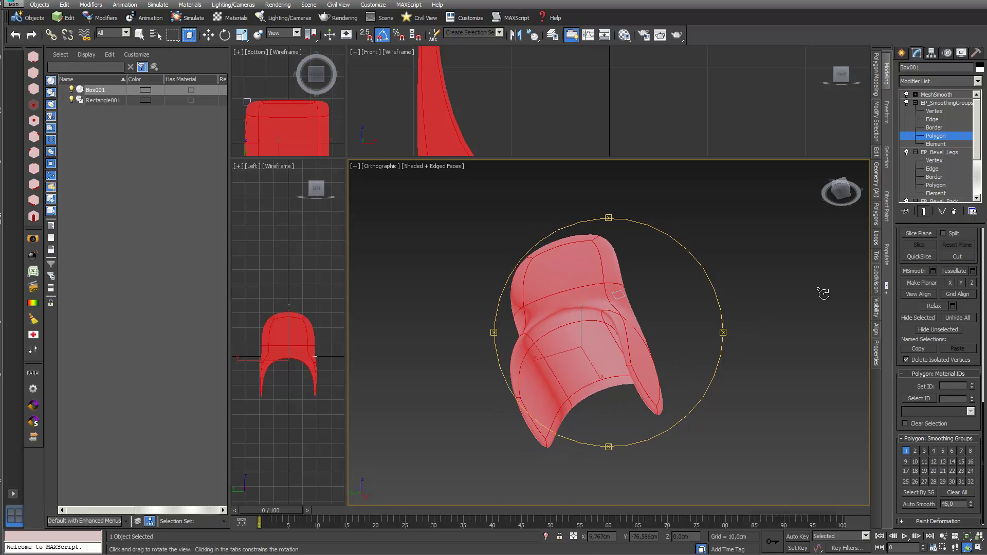
click(924, 211)
scroll(595, 346, up, 3)
middle_drag(595, 346, 585, 306)
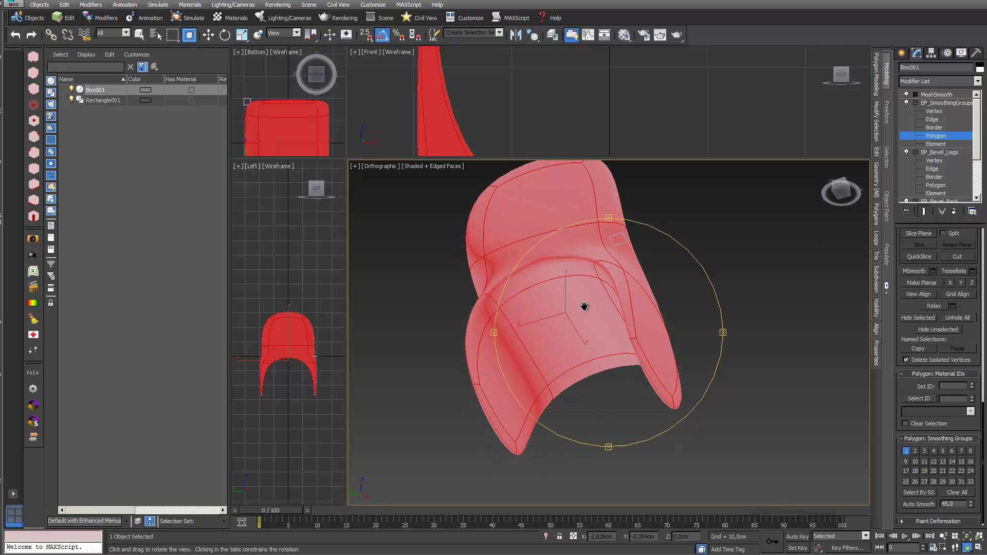
middle_drag(591, 267, 598, 285)
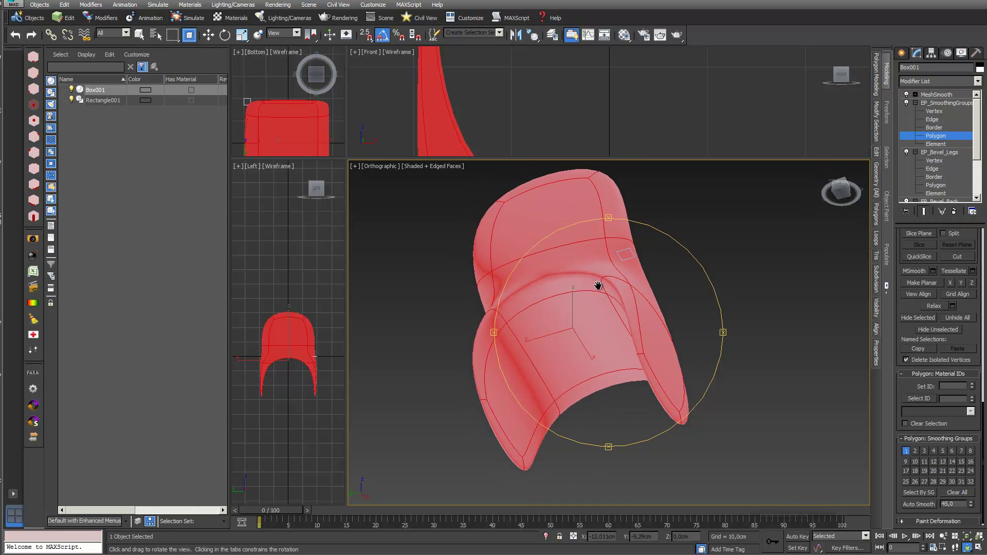
scroll(598, 285, up, 2)
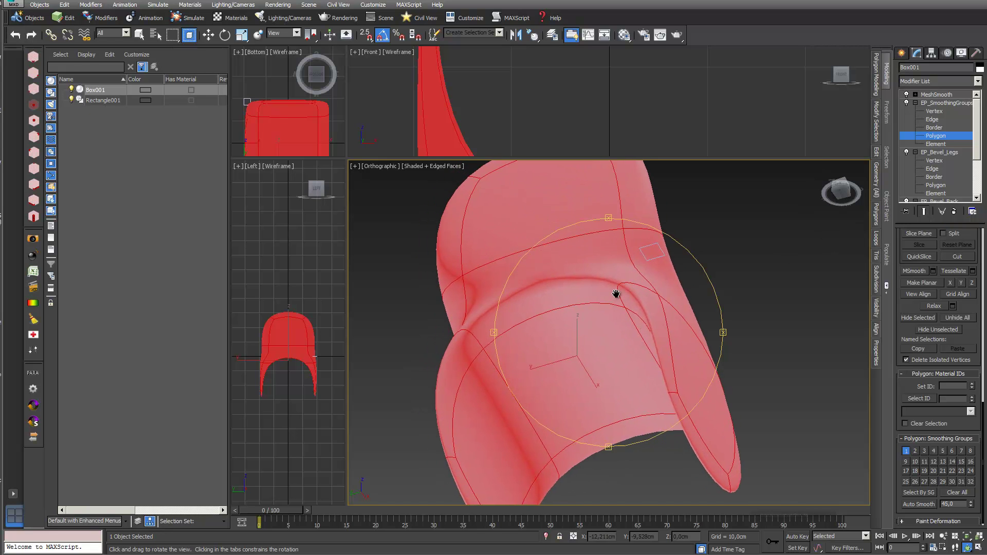
- Move the bottom end polygons of both legs from smoothing group 1 to group 2, and show the smoothed end result
click(925, 212)
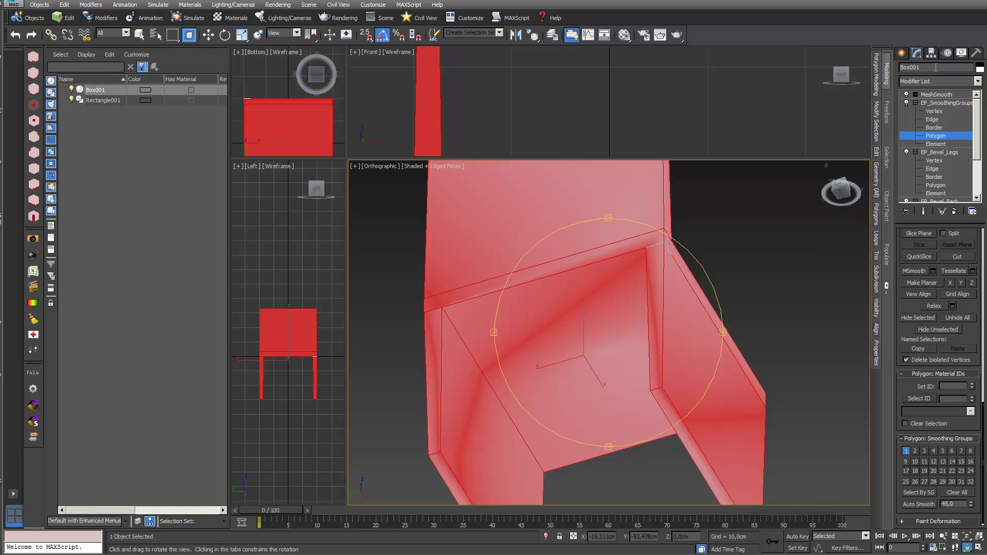
click(926, 212)
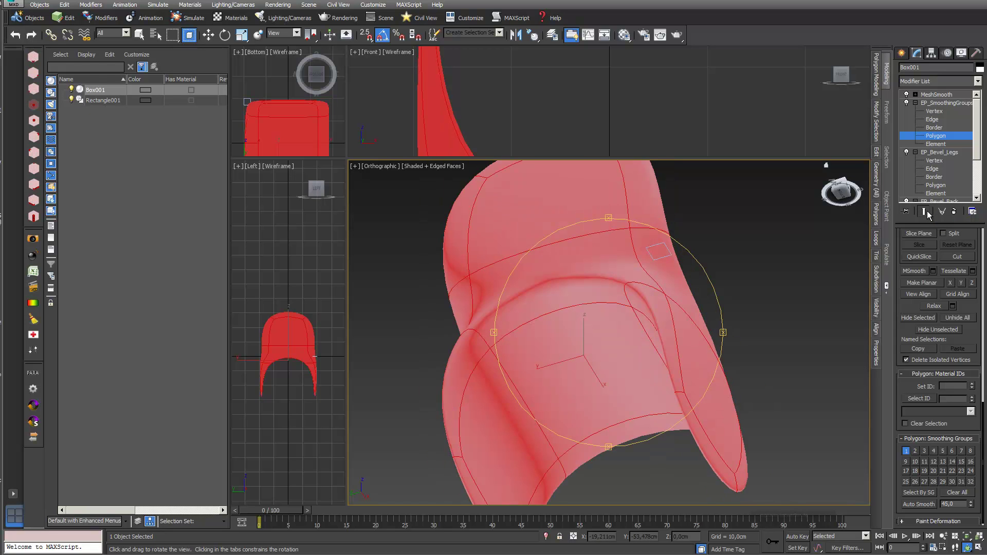
click(925, 213)
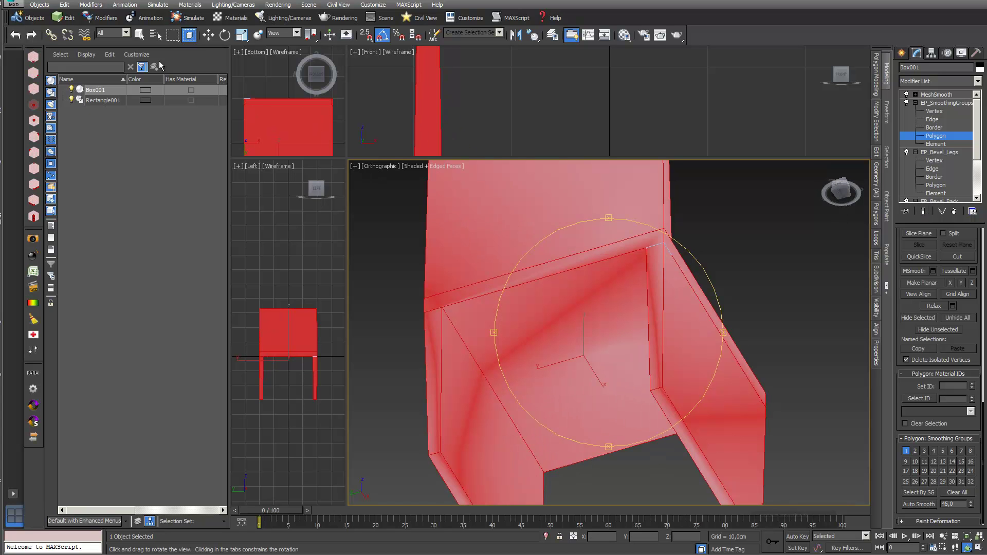
click(672, 422)
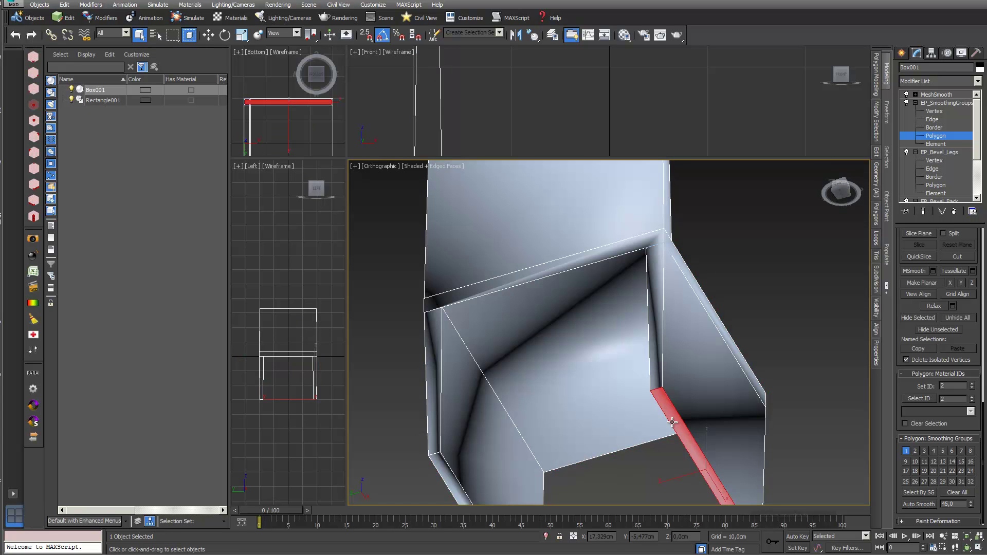
ctrl+click(448, 482)
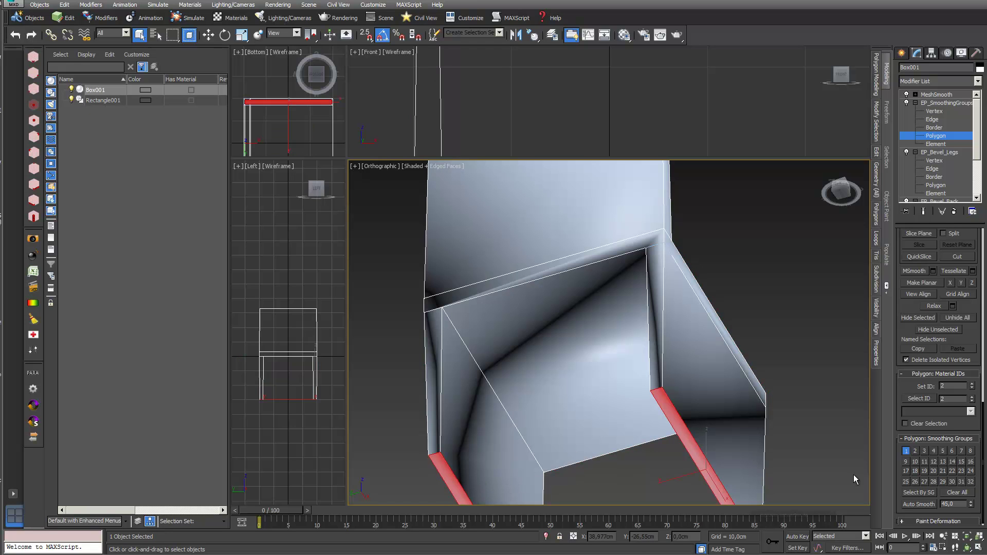
click(905, 451)
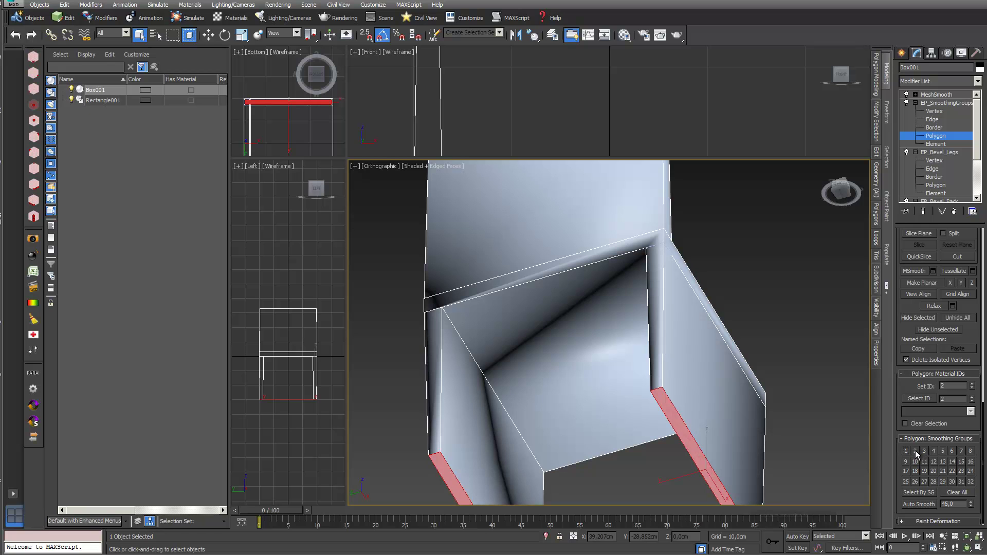
click(916, 453)
click(926, 211)
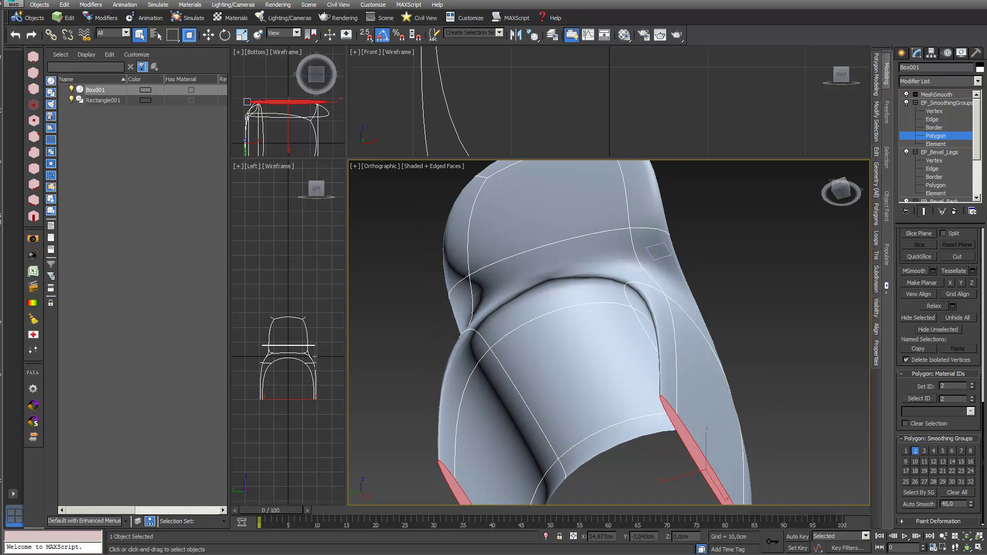
- Try adding smoothing group 1 to the legs' bottom end polygons, and remove it again
click(967, 548)
drag(637, 380, 524, 365)
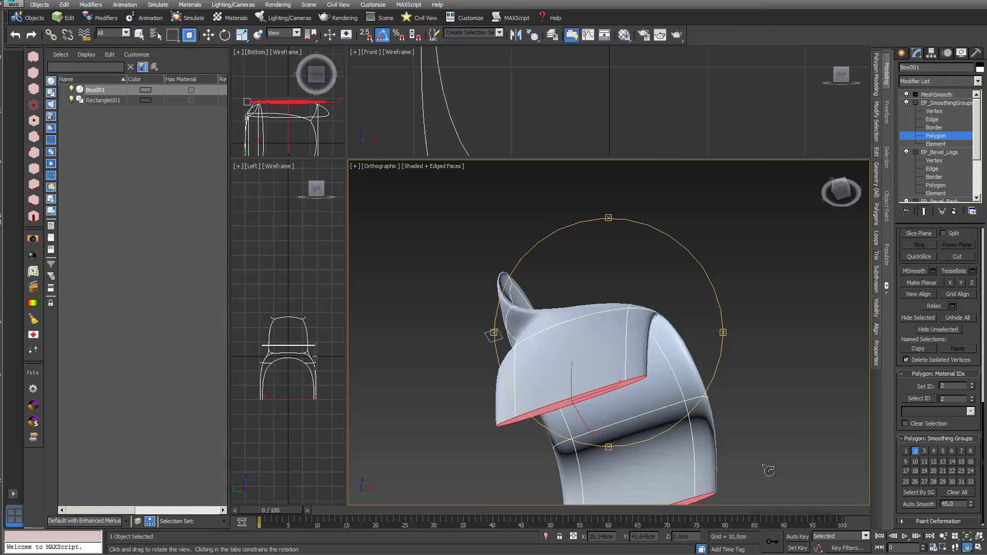
click(905, 451)
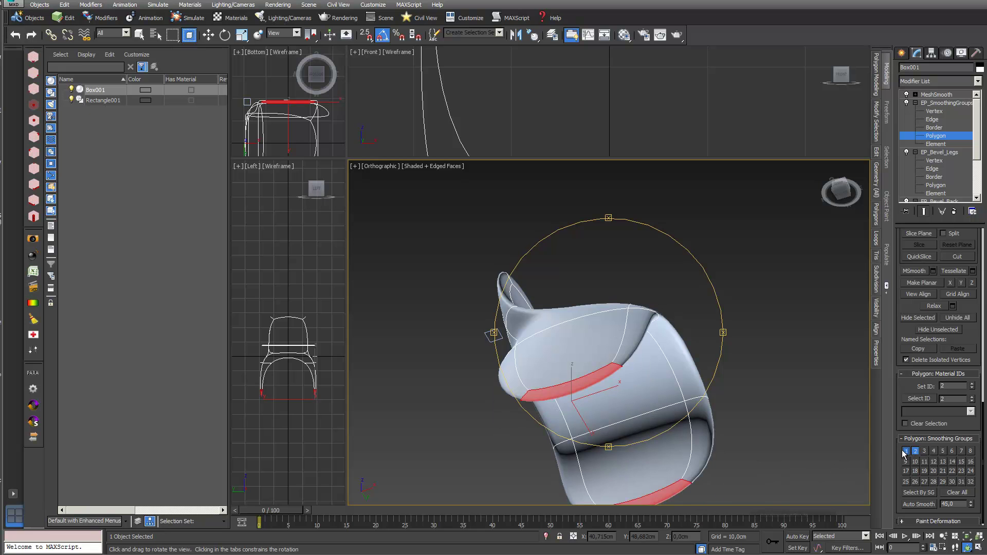
click(906, 451)
mouse_move(647, 369)
mouse_down()
mouse_move(701, 379)
mouse_move(723, 360)
mouse_move(707, 374)
mouse_up()
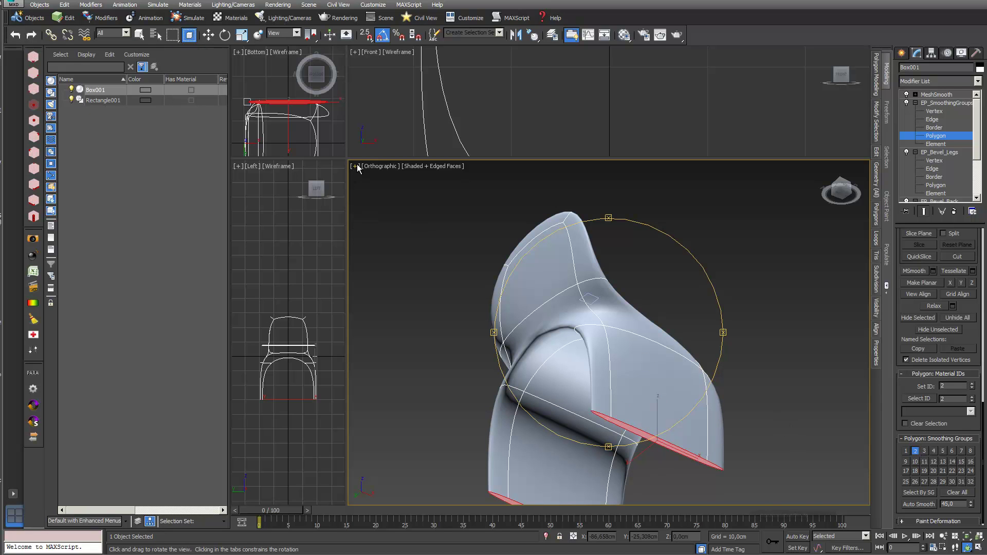
- Examine the smoothed outer leg panel and the rear face of the backrest, including their smoothing groups
click(139, 35)
click(618, 354)
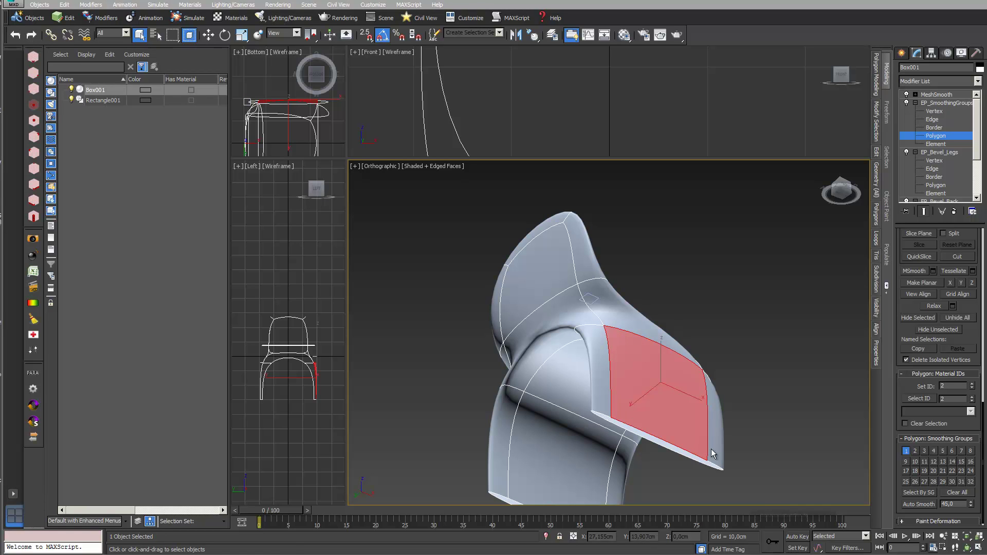
click(967, 548)
drag(670, 364, 700, 412)
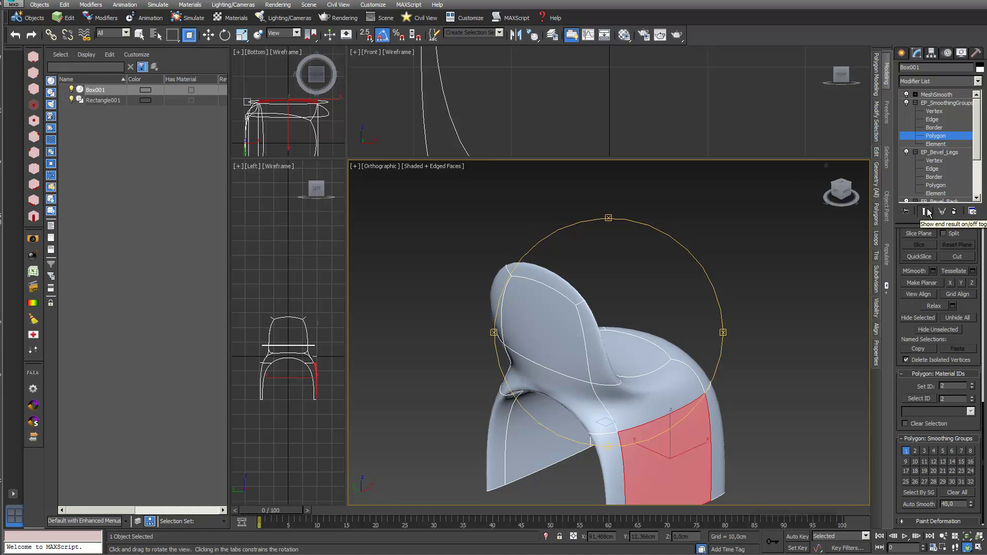
click(139, 35)
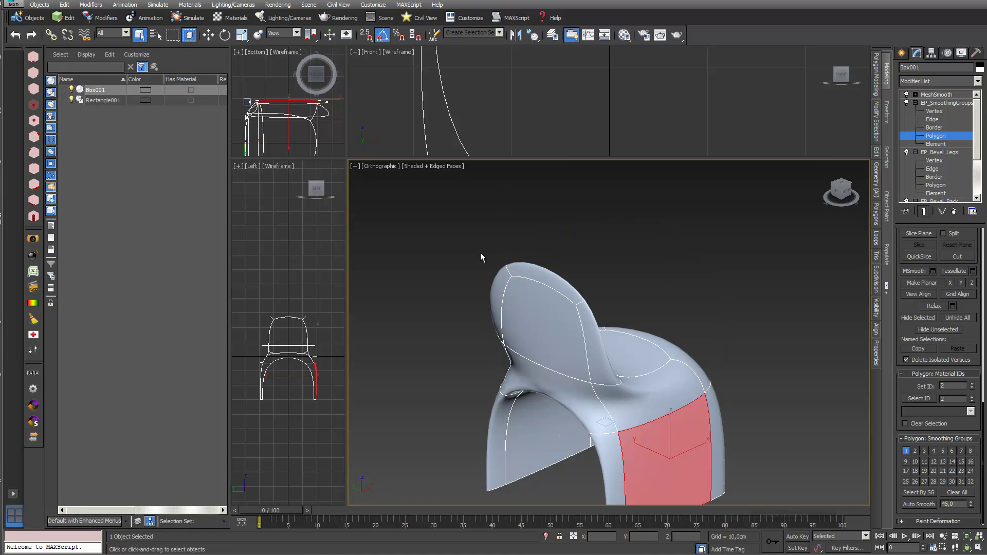
click(559, 280)
click(559, 280)
click(559, 280)
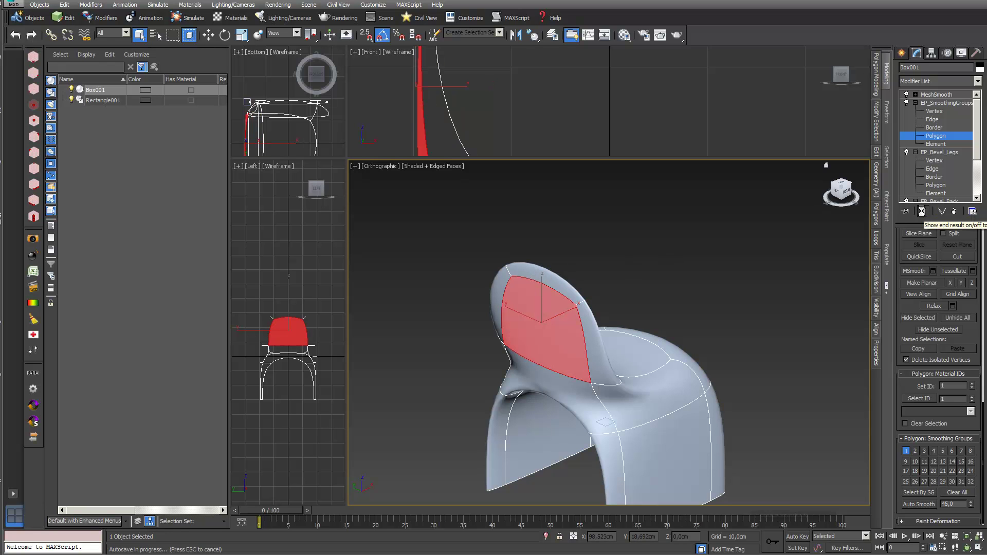
- Try smoothing group 2 on the backrest's top edge polygon, and return it to group 1
click(925, 212)
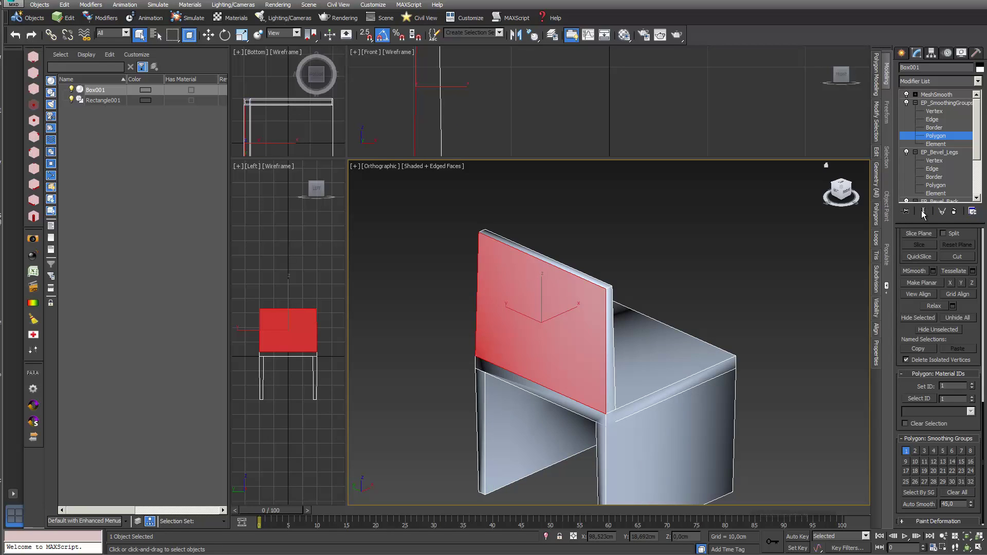
click(603, 286)
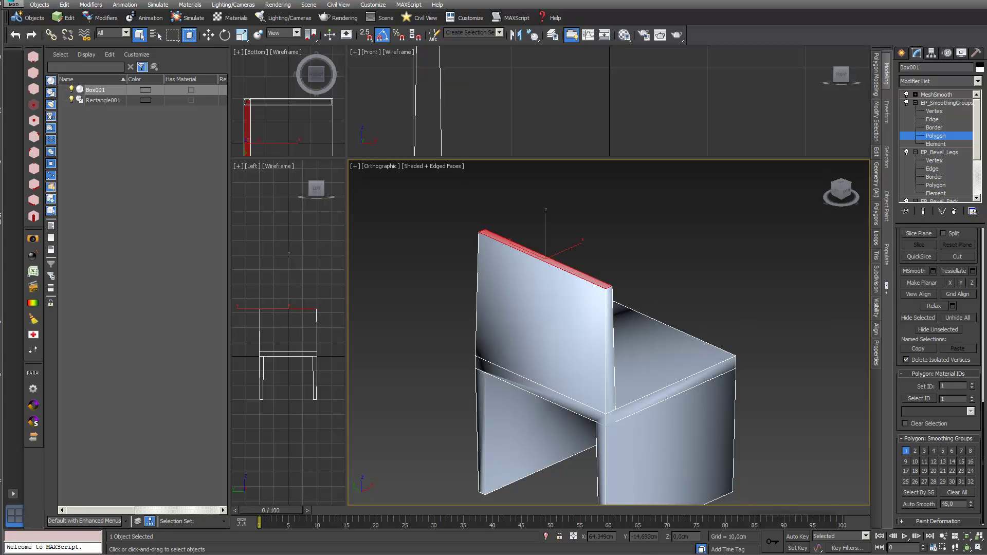
click(906, 452)
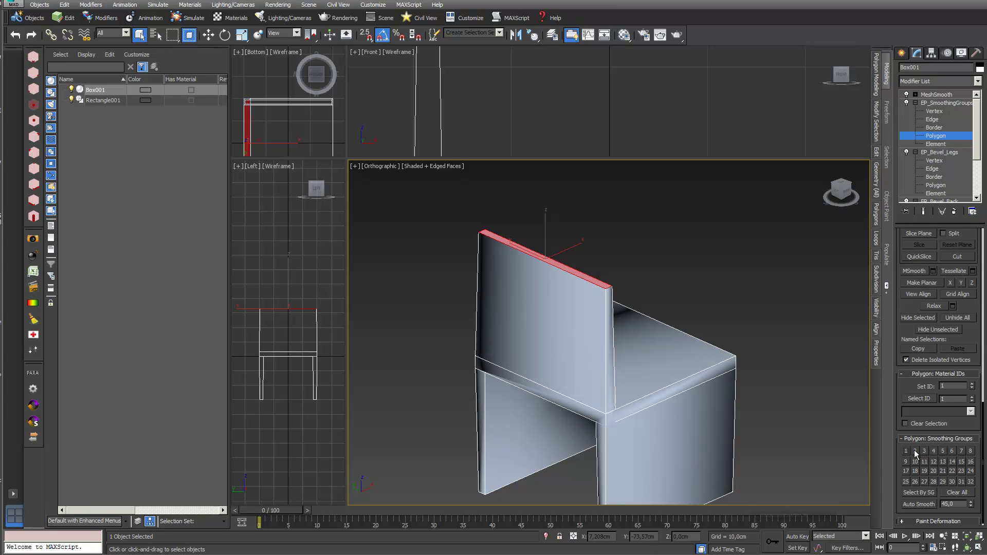
click(924, 211)
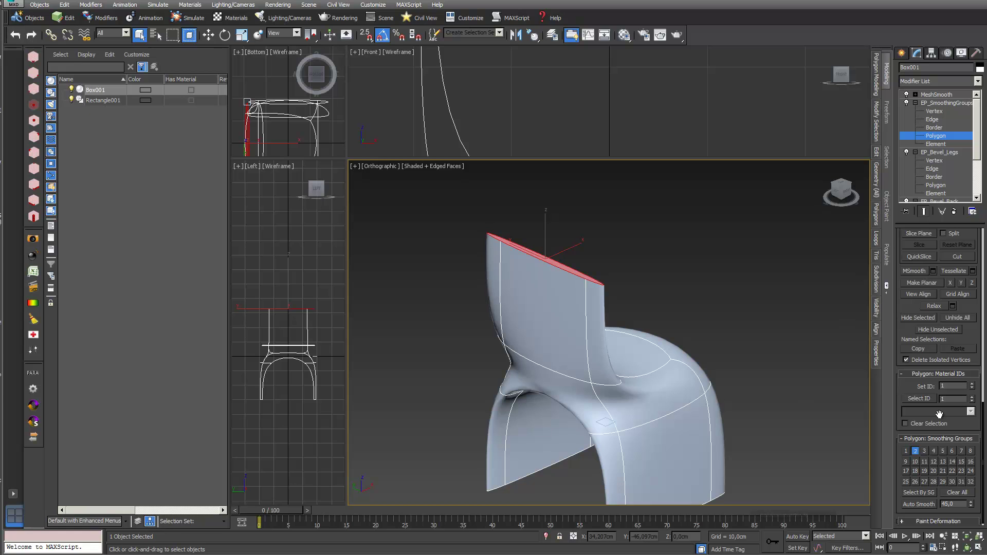
click(906, 451)
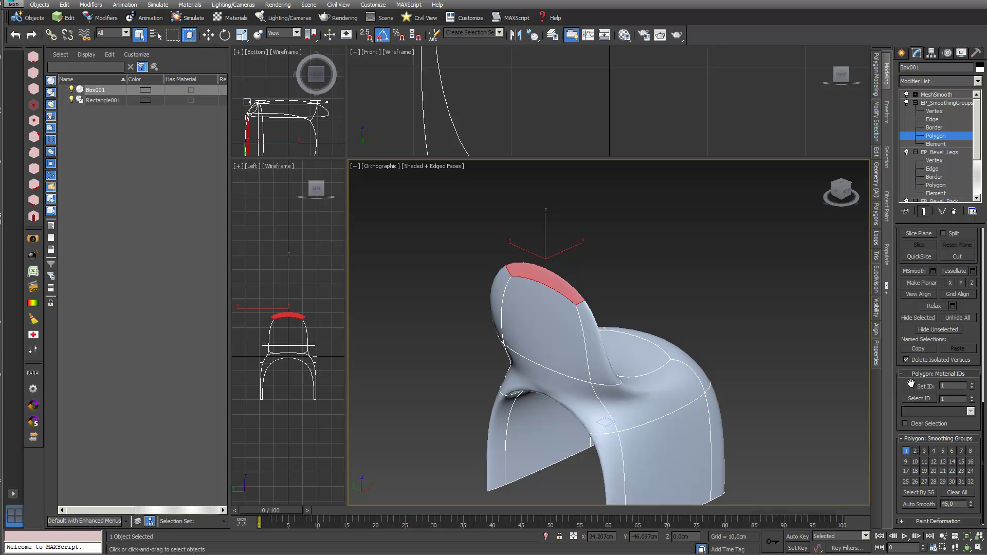
- Set the MeshSmooth modifier's subdivision iterations to 4
scroll(973, 234, up, 4)
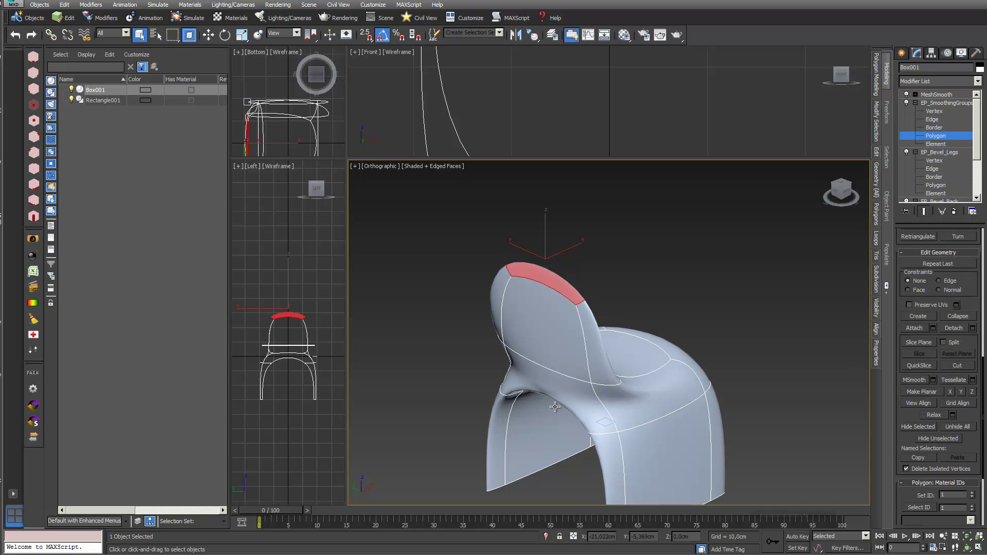
click(937, 95)
scroll(908, 311, up, 2)
scroll(908, 311, up, 4)
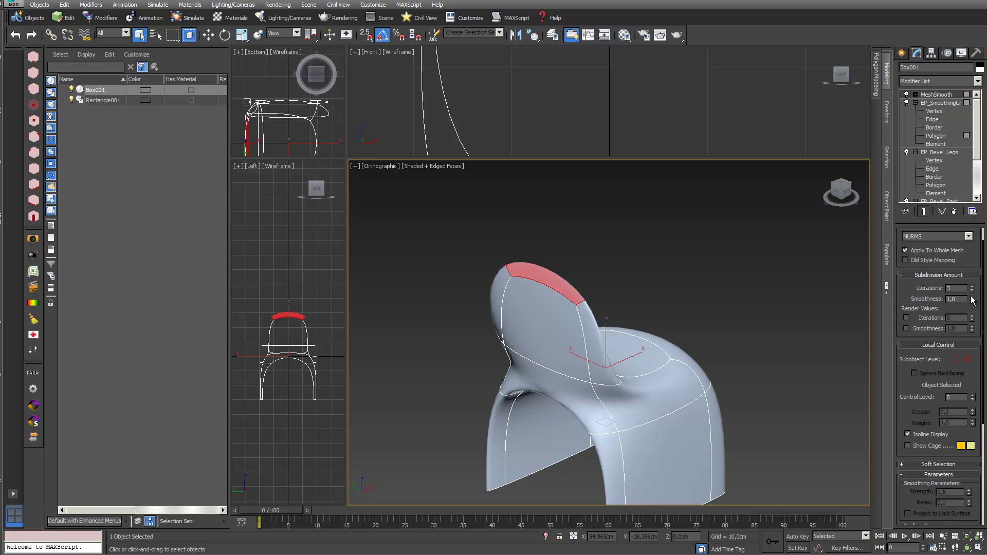
click(972, 287)
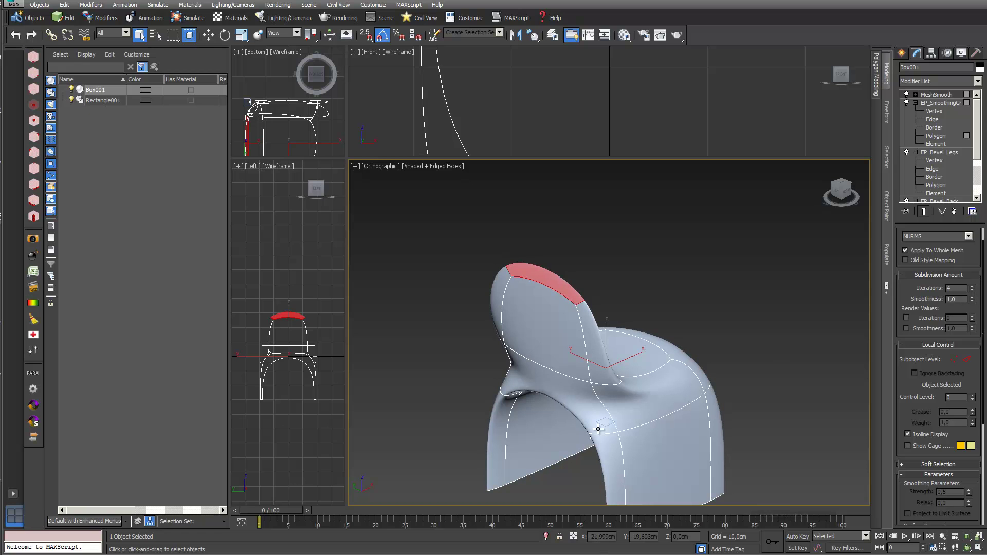
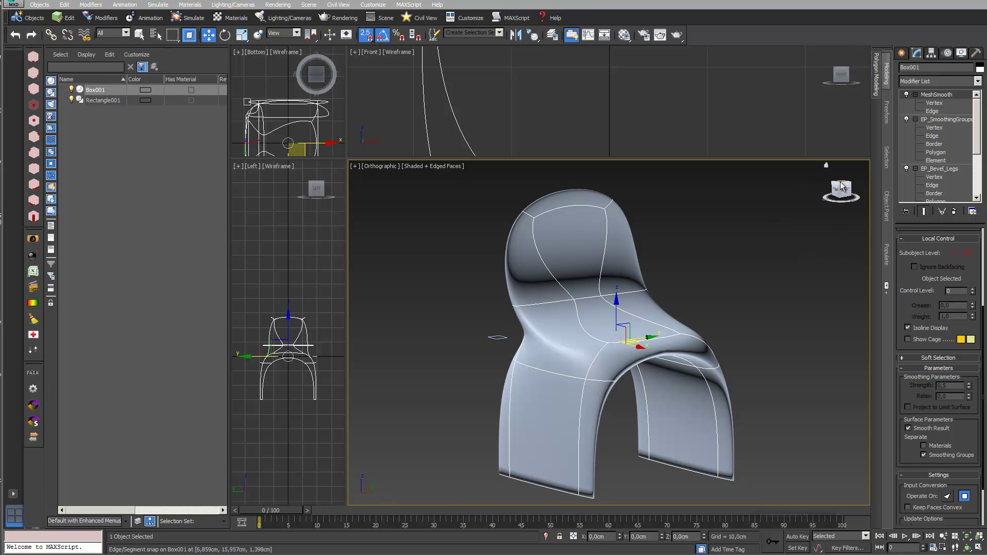
- Activate the MeshSmooth modifier's edge level with the edge where the backrest meets the seat selected
click(916, 95)
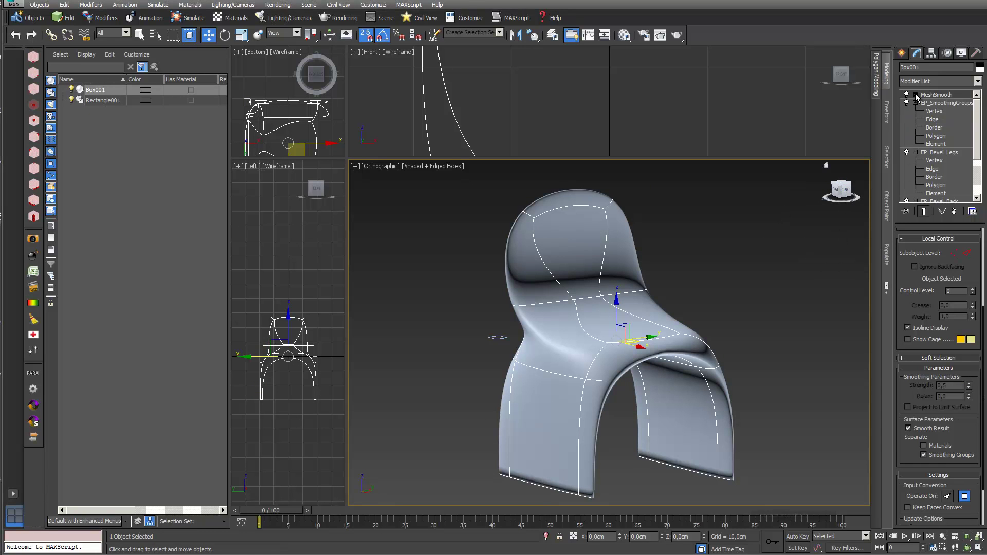
click(916, 95)
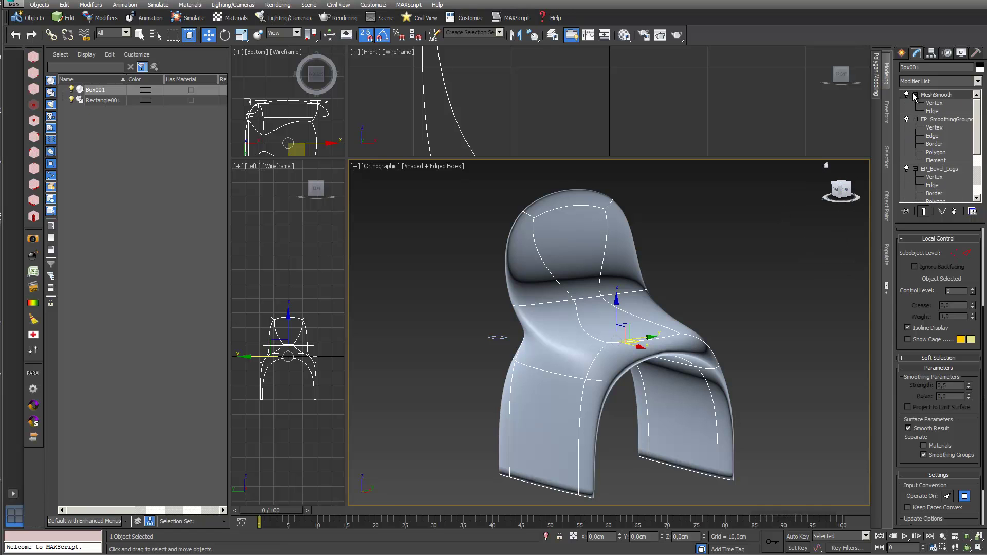
click(933, 111)
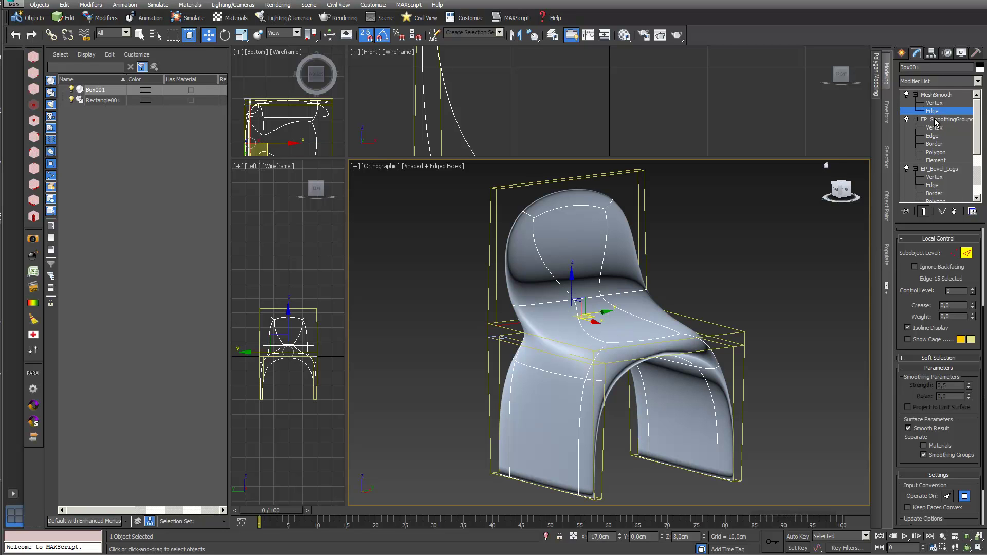
click(439, 298)
click(506, 323)
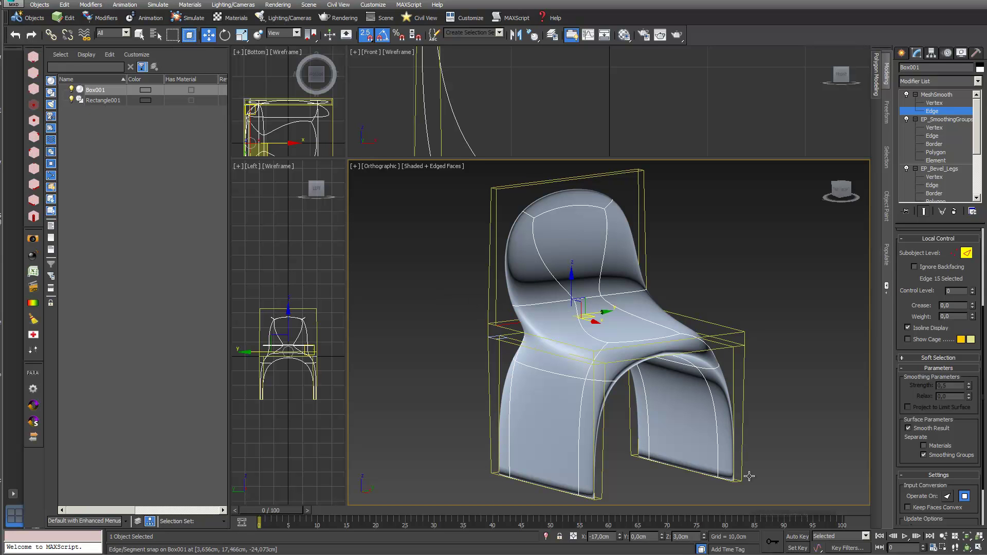
click(967, 549)
drag(595, 307, 578, 329)
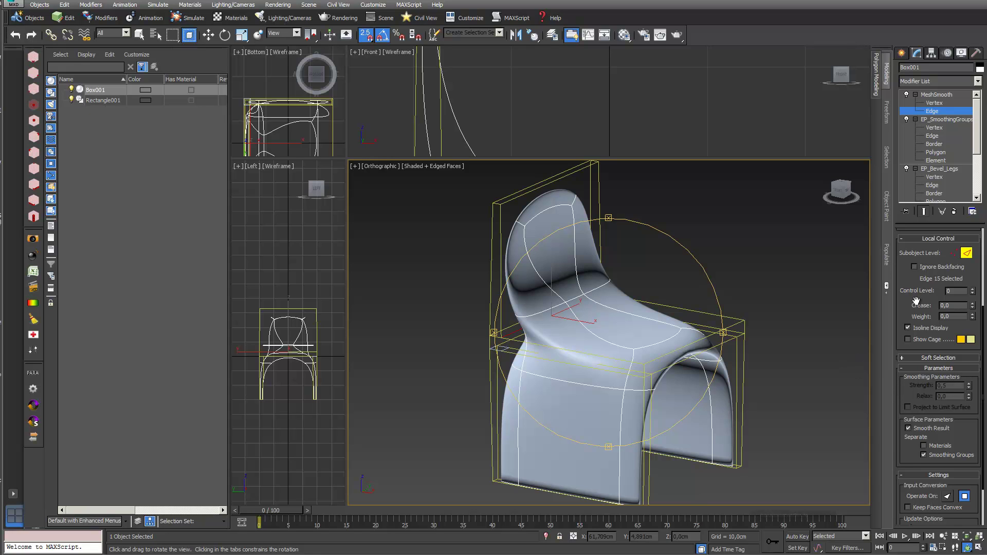
- Increase the weight of the seat's front edge, and set the weight of the edge between backrest and seat to 2,33
scroll(916, 301, down, 1)
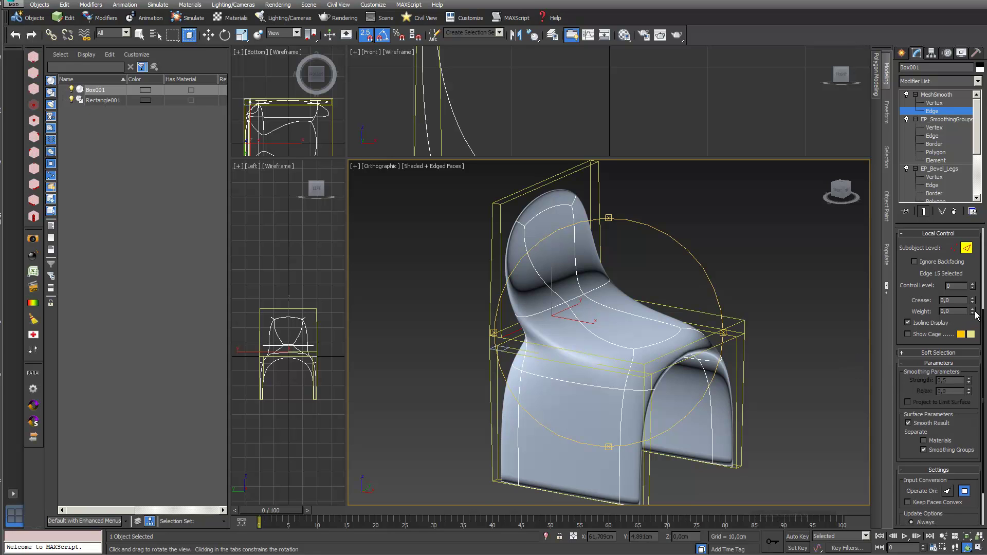
drag(973, 312, 911, 360)
click(139, 35)
click(683, 349)
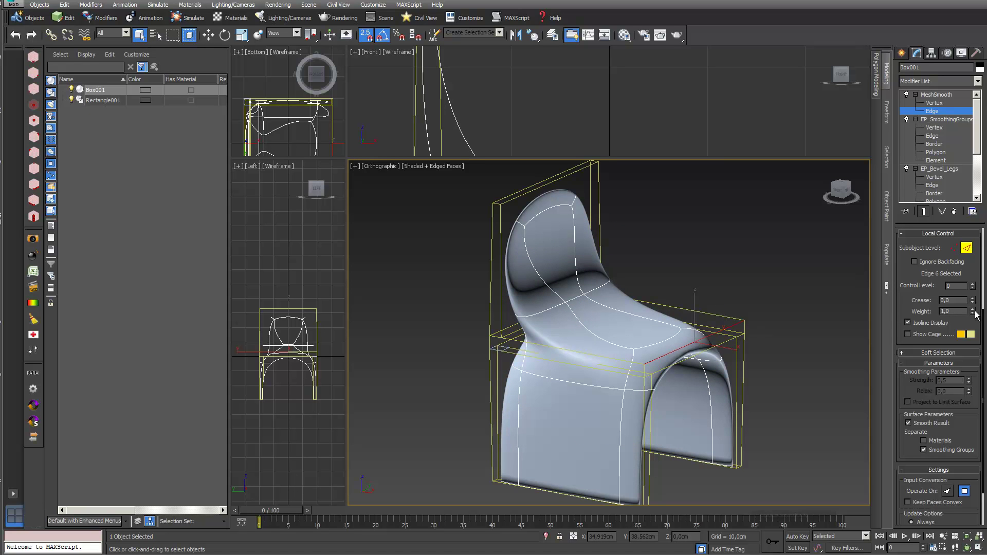
drag(973, 313, 893, 105)
click(514, 332)
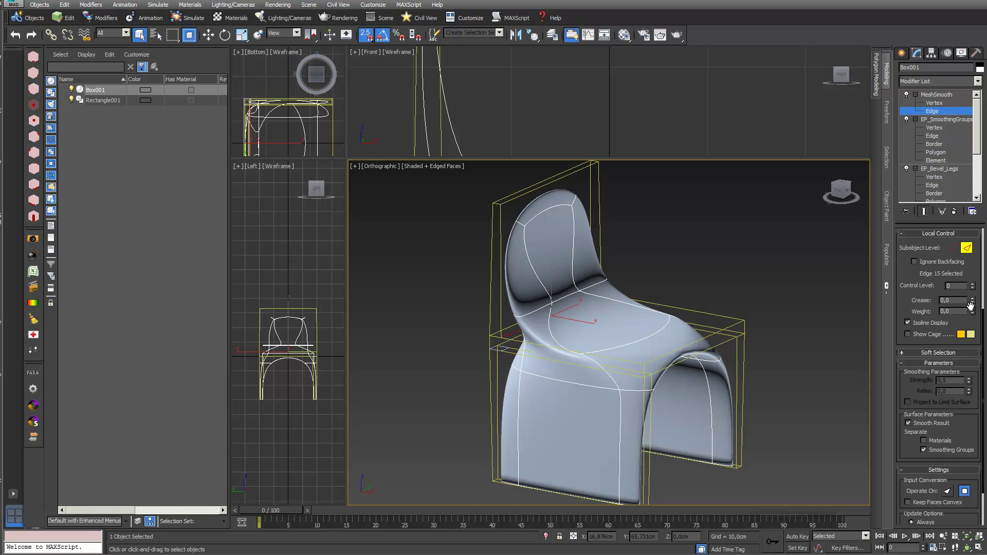
drag(973, 306, 832, 217)
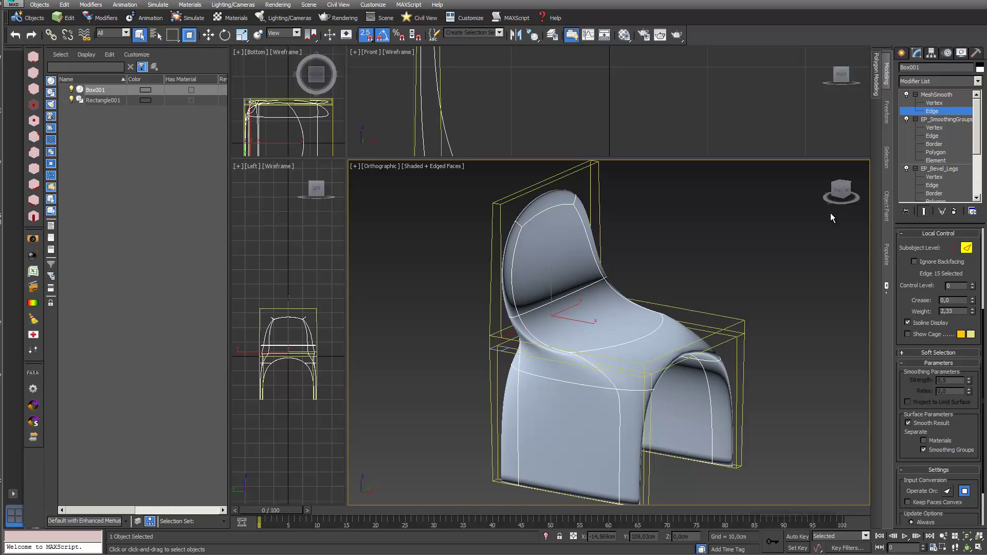
- At MeshSmooth's vertex level, raise one front top corner vertex of the backrest to a height of about 39,1 cm
click(935, 103)
key(w)
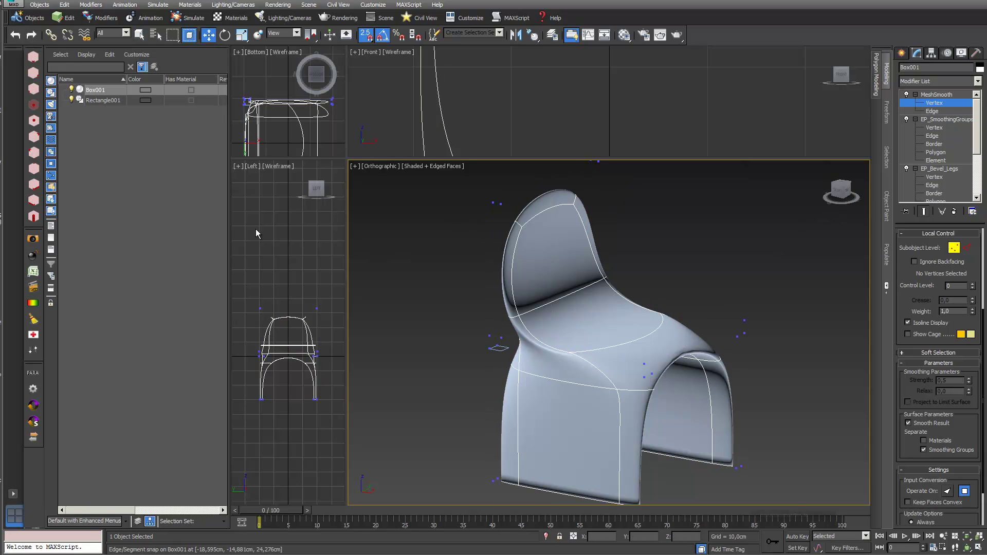
click(500, 203)
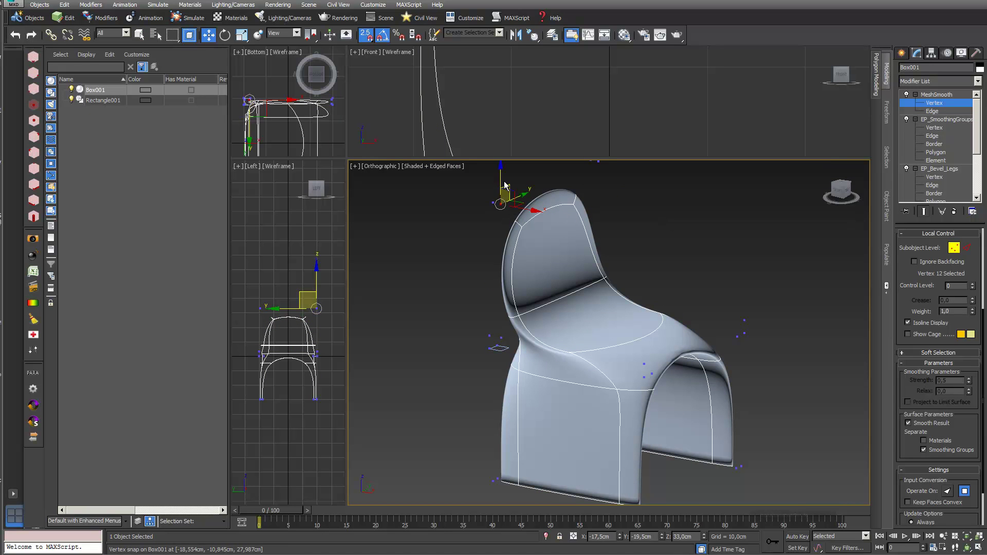
drag(501, 197, 500, 172)
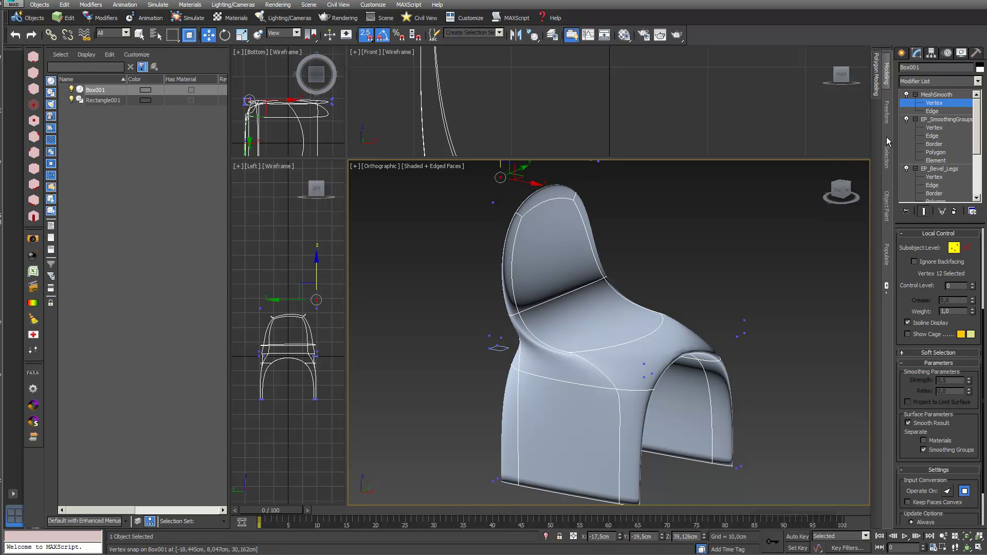
- Increase the weight of the selected backrest corner vertex to about 1,57 and set MeshSmooth's control level to 2
drag(973, 311, 970, 290)
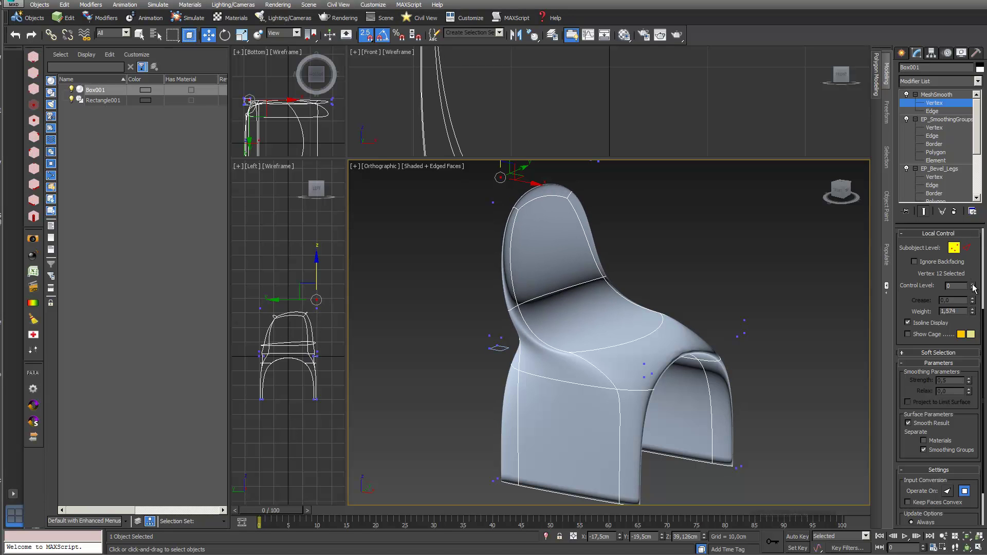
click(973, 284)
click(972, 284)
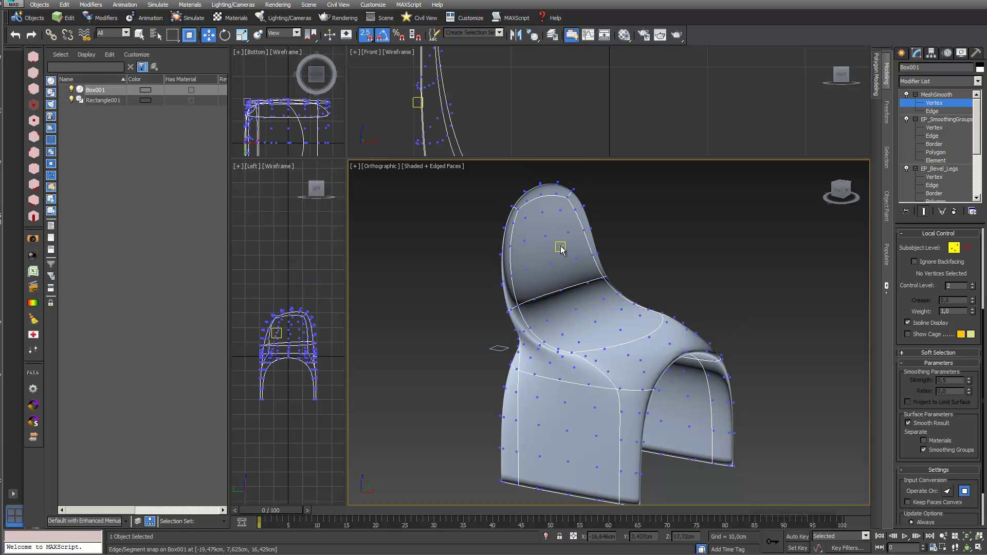
- Move one control vertex in the middle of the backrest along X to about -14,9 cm
click(545, 235)
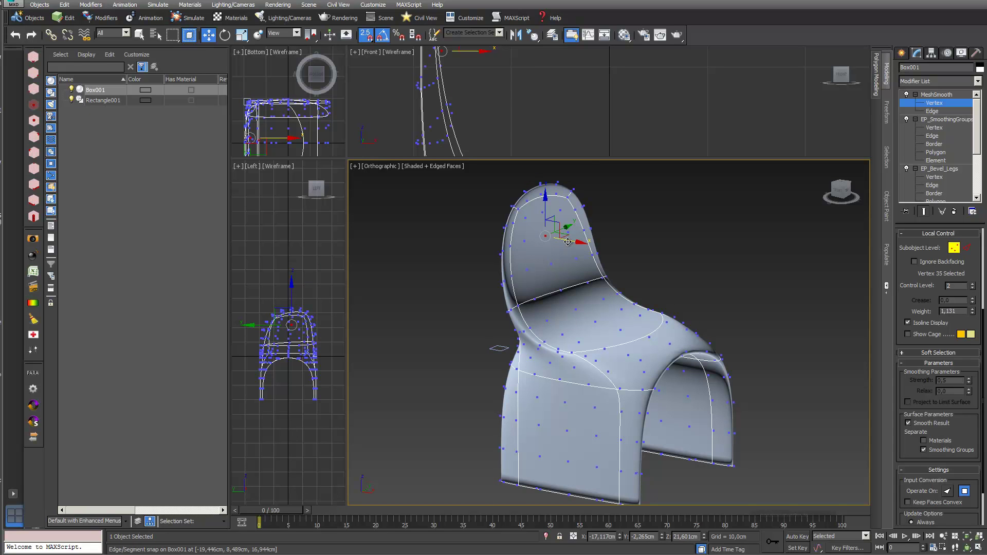
mouse_move(554, 247)
mouse_down()
mouse_move(580, 247)
mouse_move(560, 249)
mouse_move(571, 254)
mouse_up()
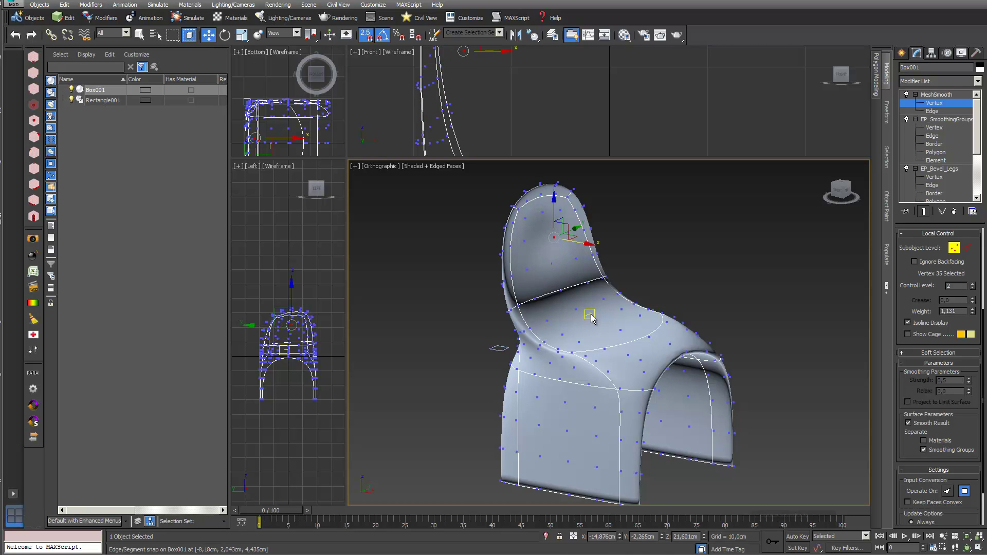
- Lower two control vertices on the seat to a height of about -1,8 cm with soft selection enabled
drag(612, 339, 615, 342)
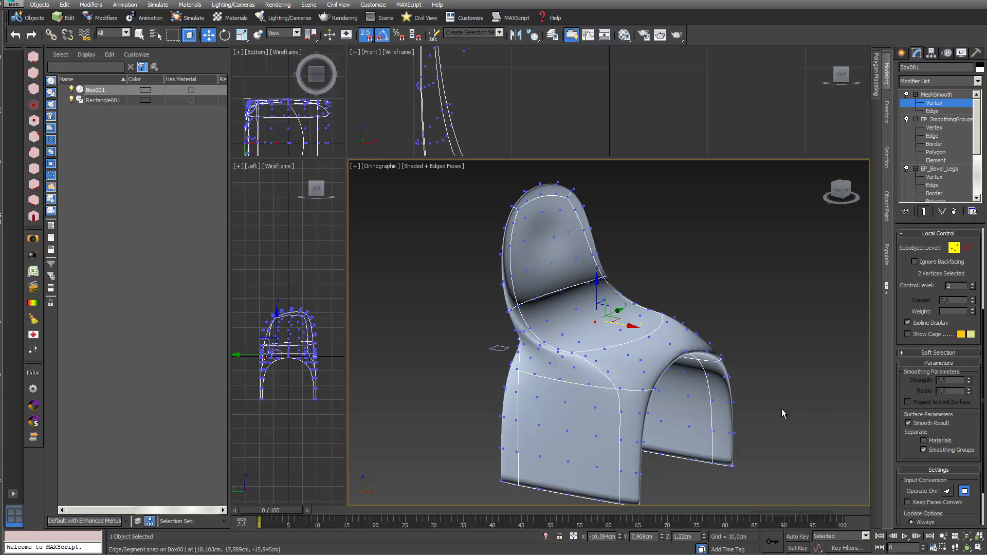
click(902, 354)
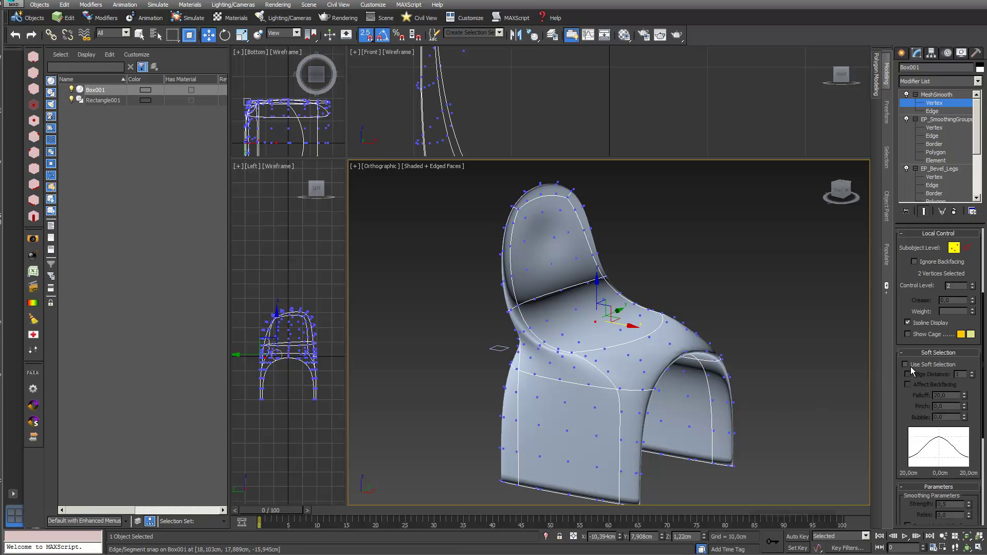
click(906, 365)
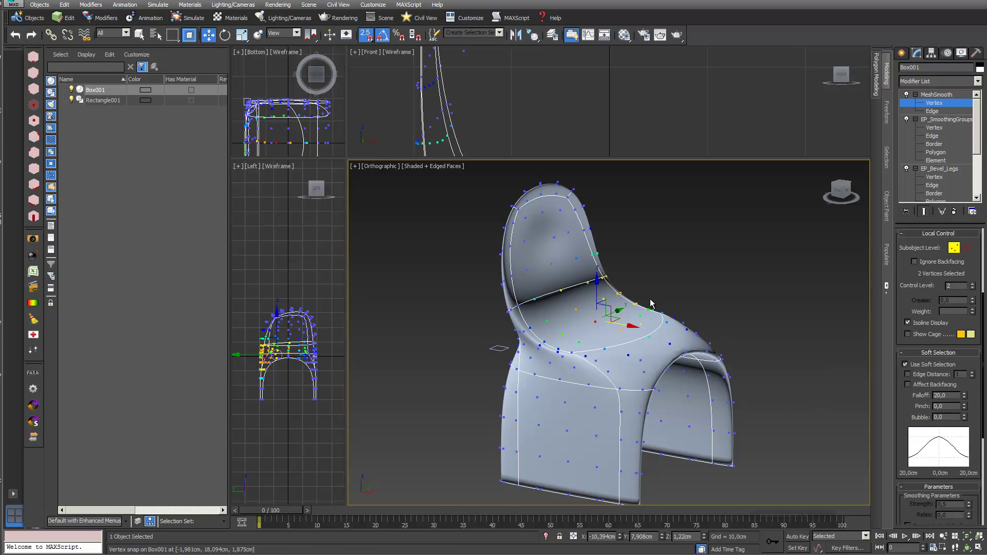
drag(598, 289, 603, 356)
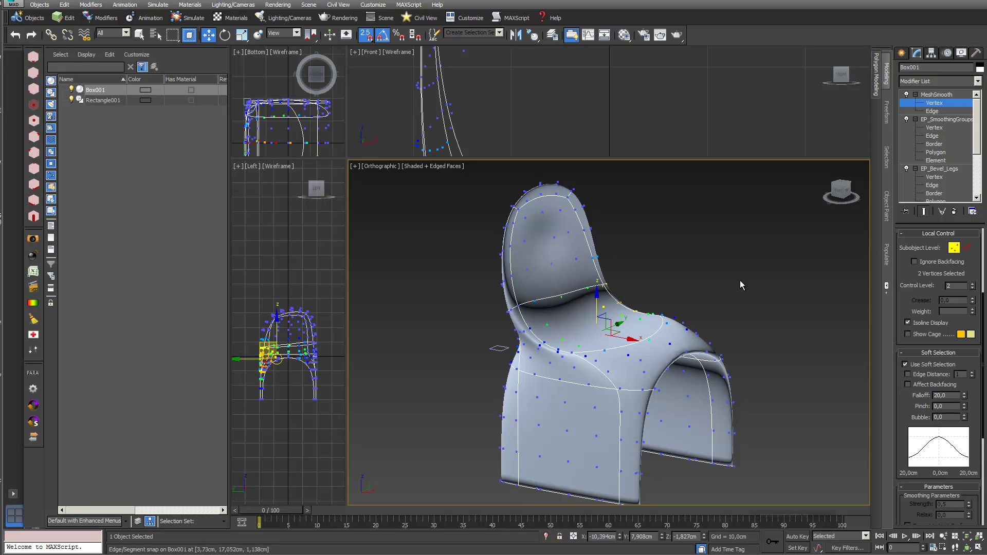
- Leave MeshSmooth's vertex level and collapse the sub-object lists of all modifiers in the stack
click(937, 97)
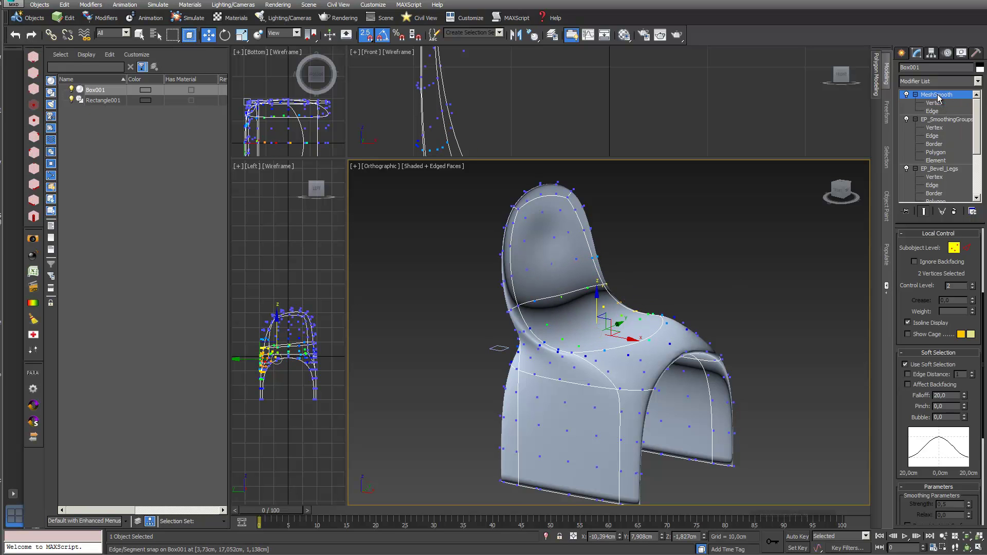
click(916, 120)
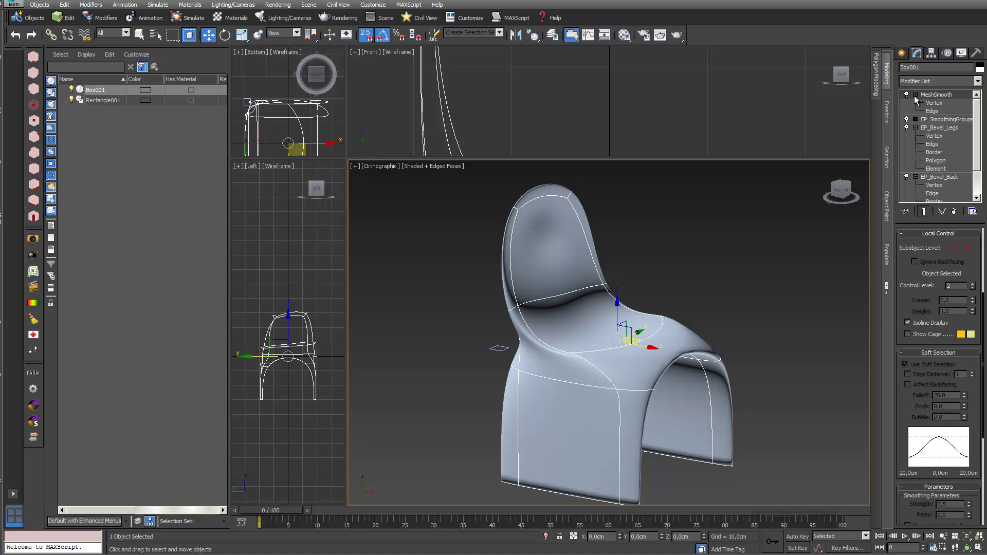
click(916, 96)
click(916, 111)
click(916, 120)
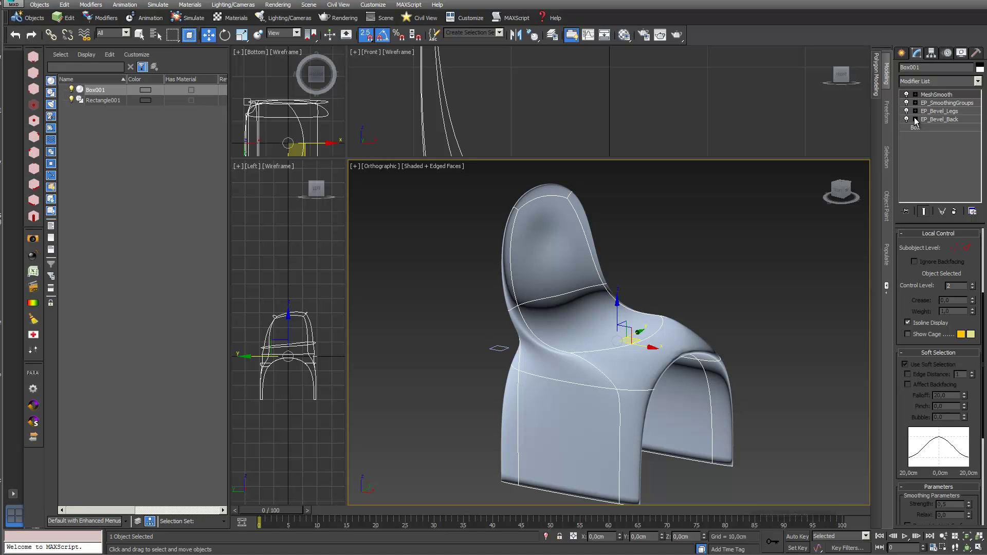
- Edit the bevel stored in EP_Bevel_Back, setting its height to about 31,9 cm and its outline to about 3,3 cm
click(937, 120)
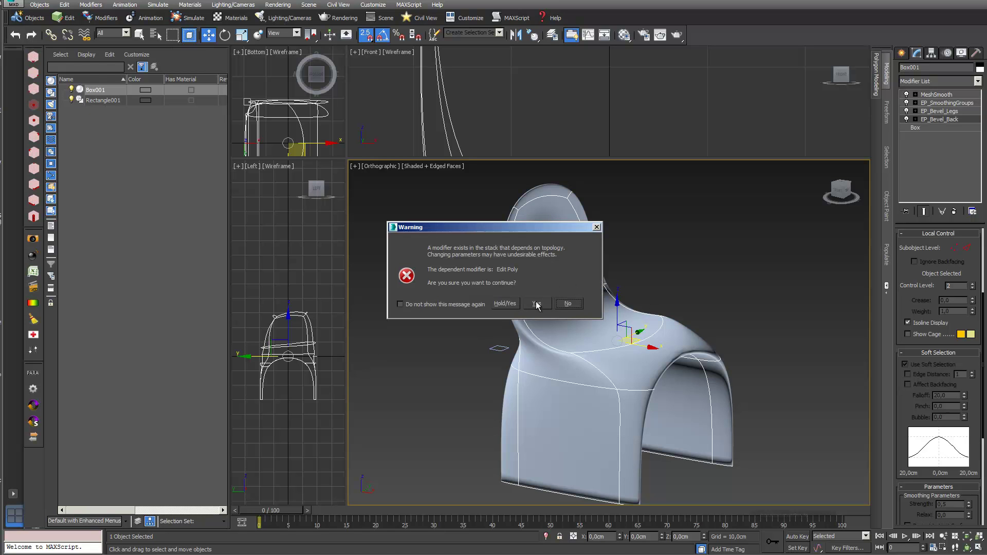
click(535, 304)
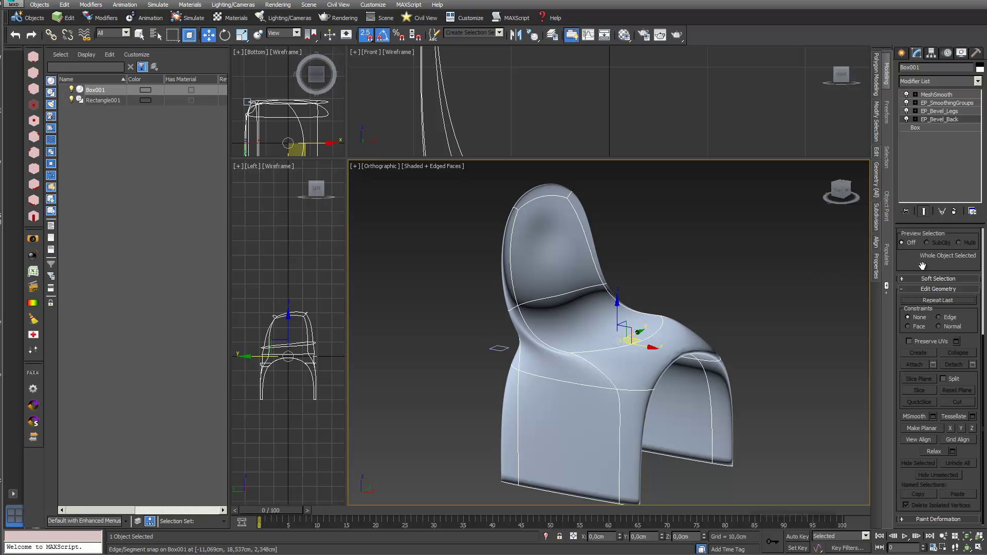
scroll(922, 265, up, 5)
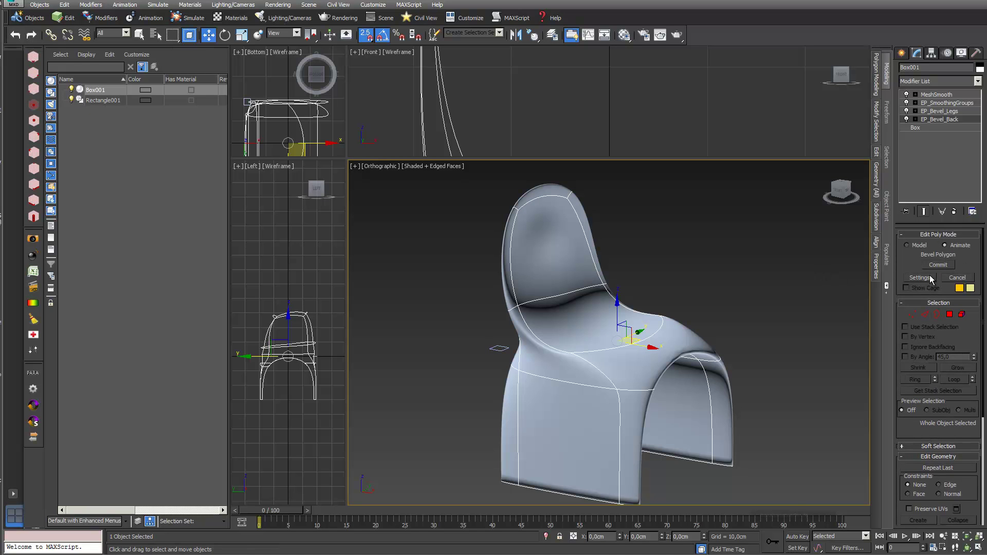
click(932, 277)
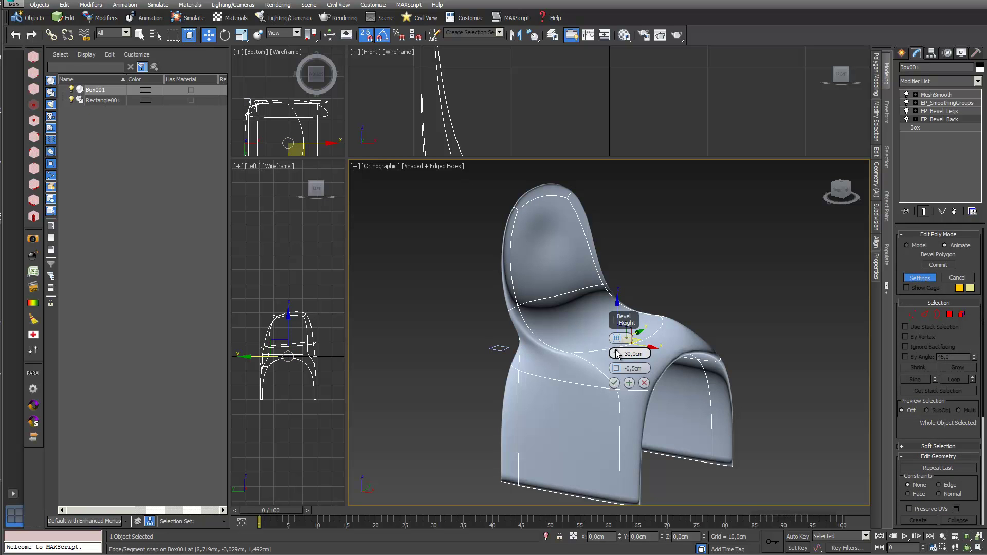
mouse_move(617, 354)
mouse_down()
mouse_move(617, 321)
mouse_move(616, 367)
mouse_move(605, 283)
mouse_move(615, 363)
mouse_up()
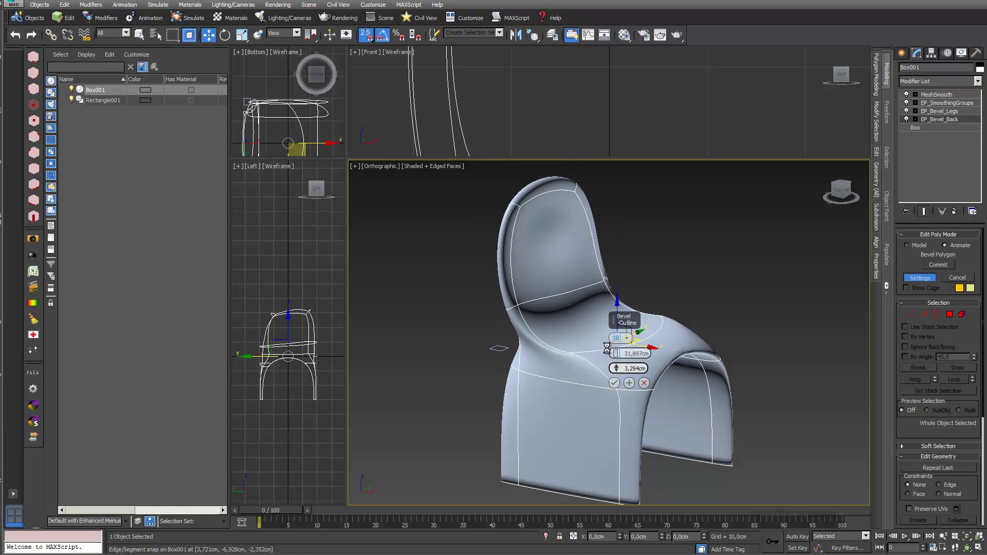
click(615, 383)
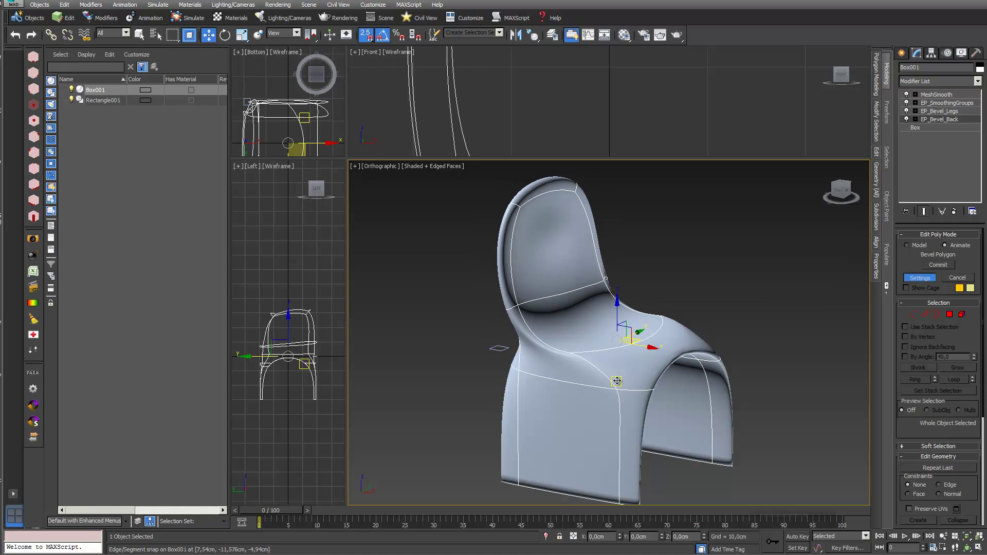
- Edit the bevel stored in EP_Bevel_Legs, setting its height to about 29,6 cm and increasing its outline so the legs flare
click(939, 112)
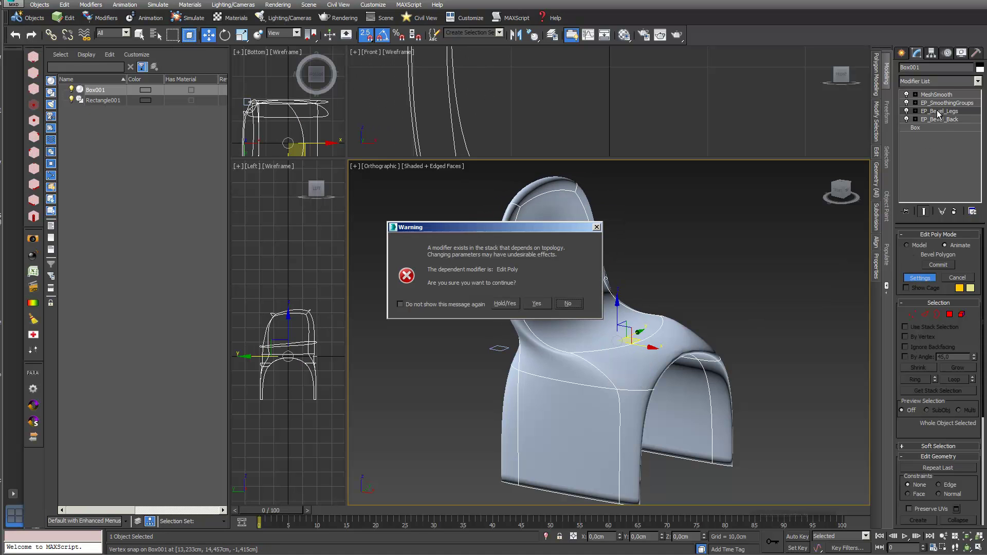
click(537, 303)
click(921, 280)
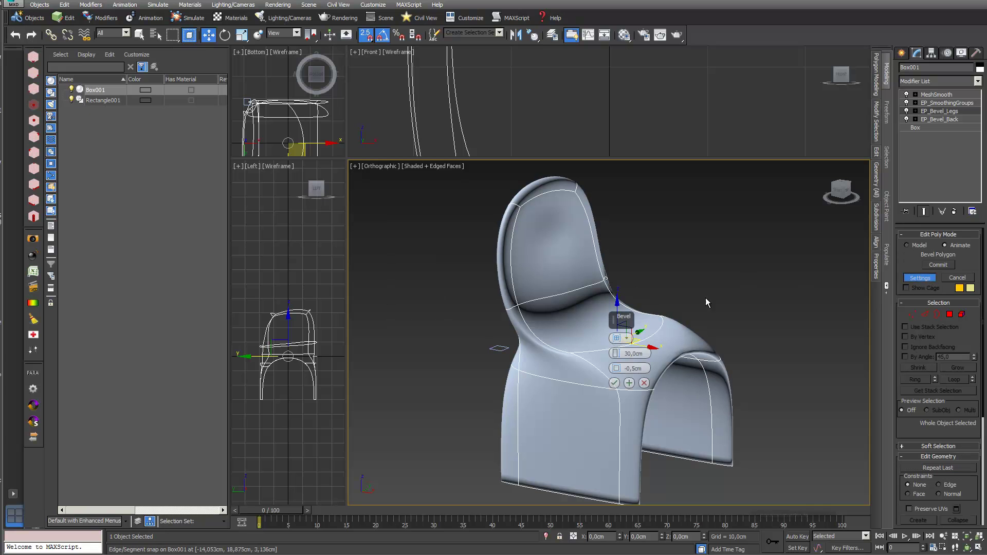
drag(619, 353, 616, 385)
click(614, 383)
click(928, 280)
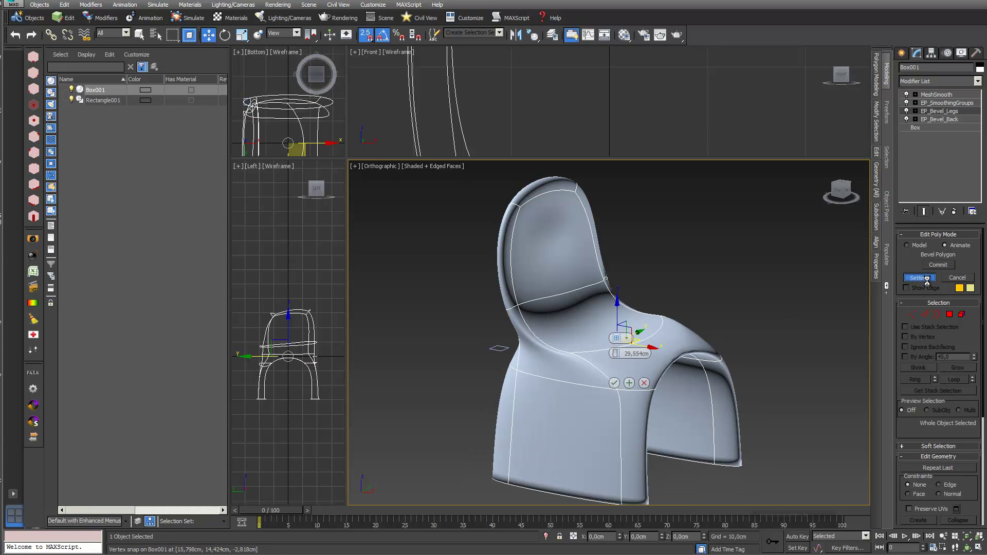
click(615, 383)
- Turn off the MeshSmooth, EP_SmoothingGroups, EP_Bevel_Legs and EP_Bevel_Back modifiers one after another
click(907, 95)
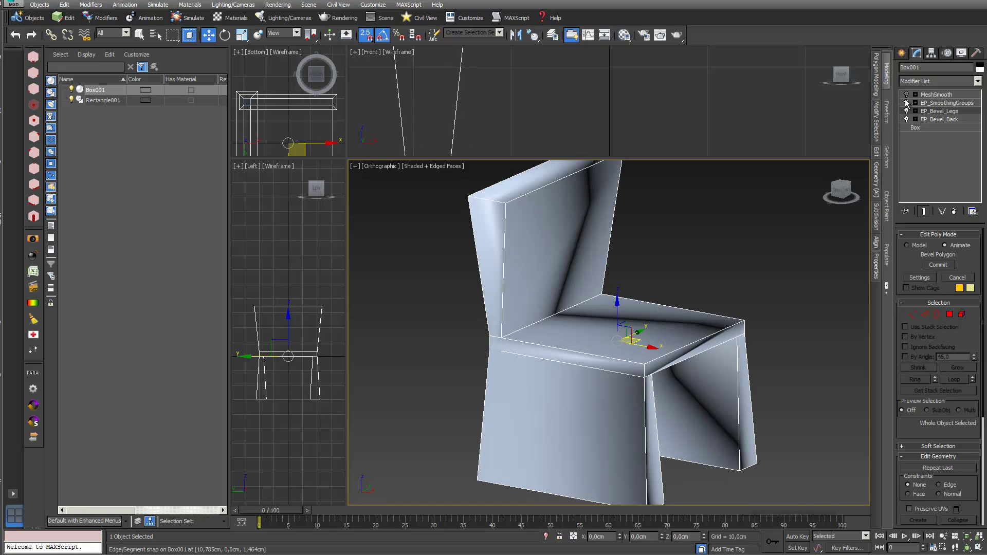
click(907, 102)
click(907, 111)
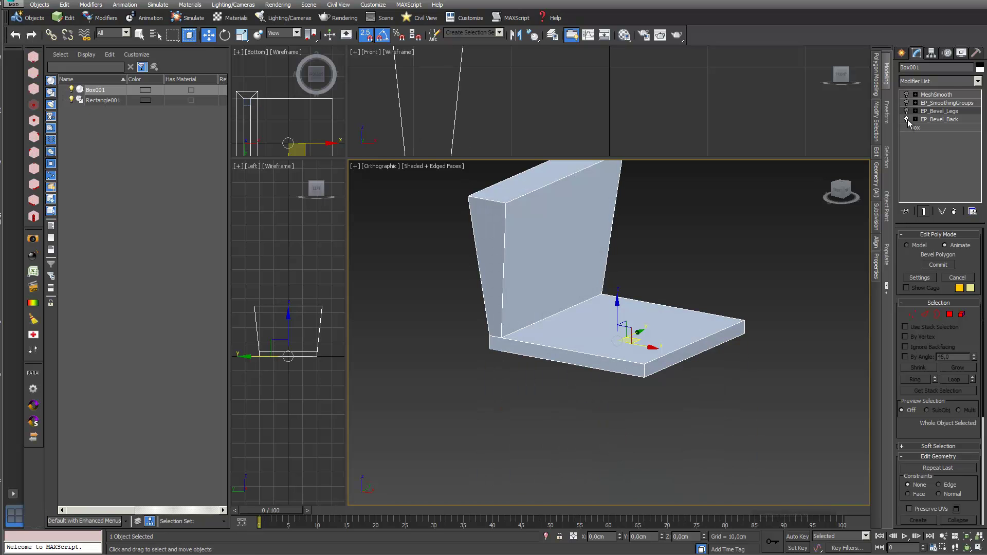
click(907, 119)
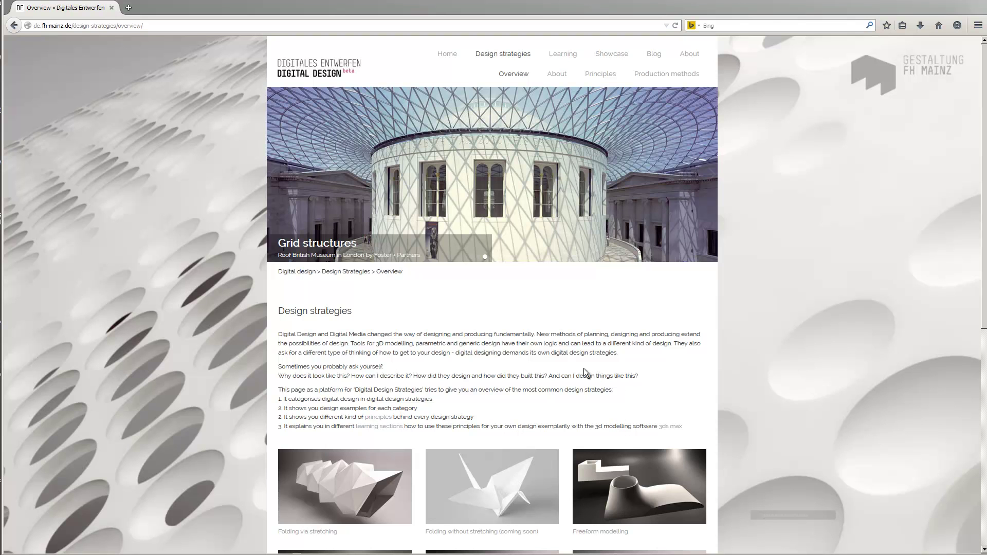
- On the Digital Design website, open the Mesh Smooth Modifier page under Freeform-modelling and browse its subdivision and smooth shading videos
click(669, 503)
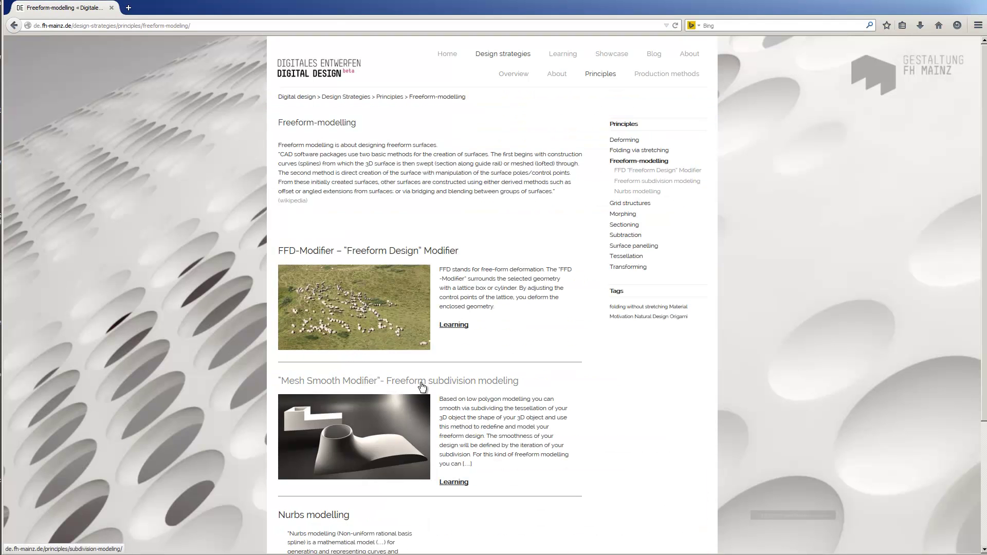
click(422, 387)
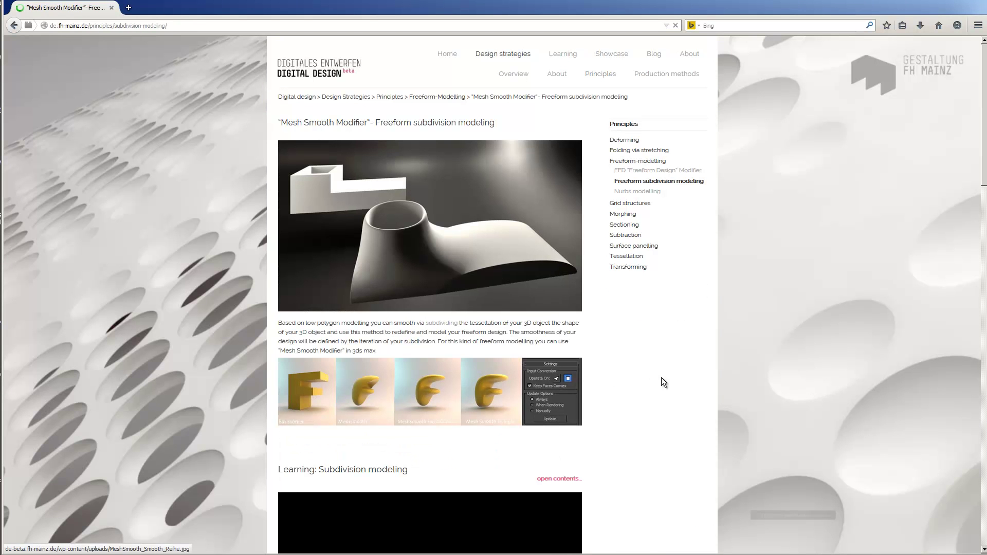
scroll(984, 156, down, 7)
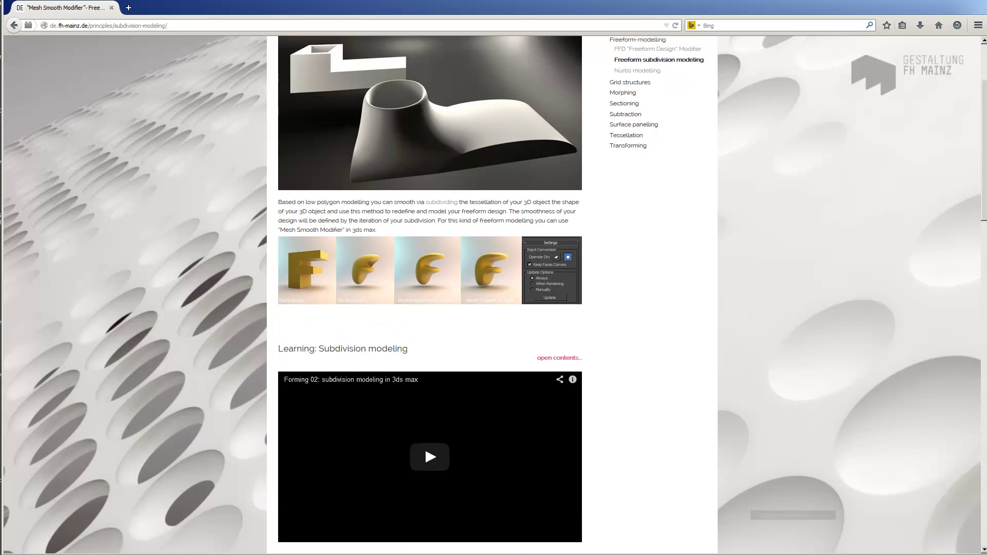
scroll(452, 375, down, 13)
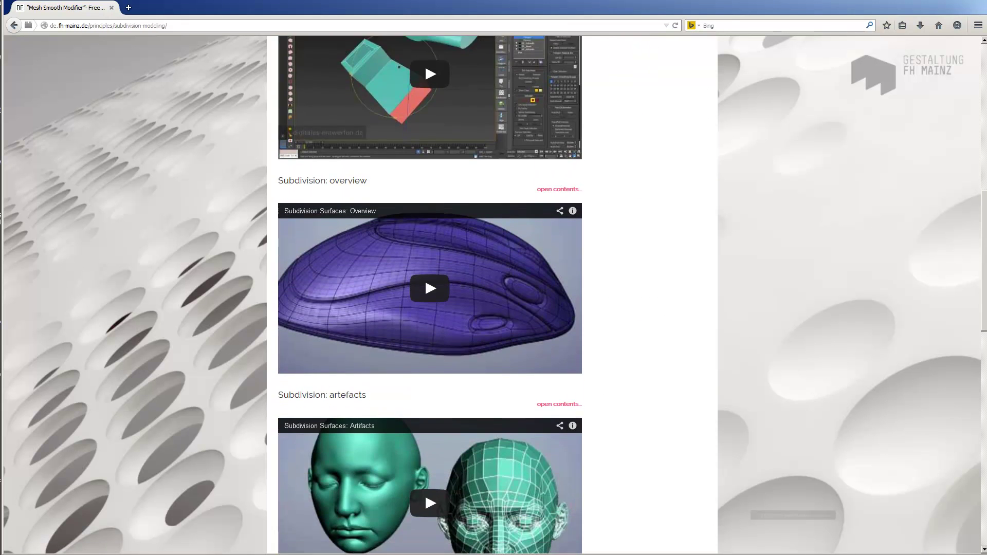
scroll(452, 375, up, 16)
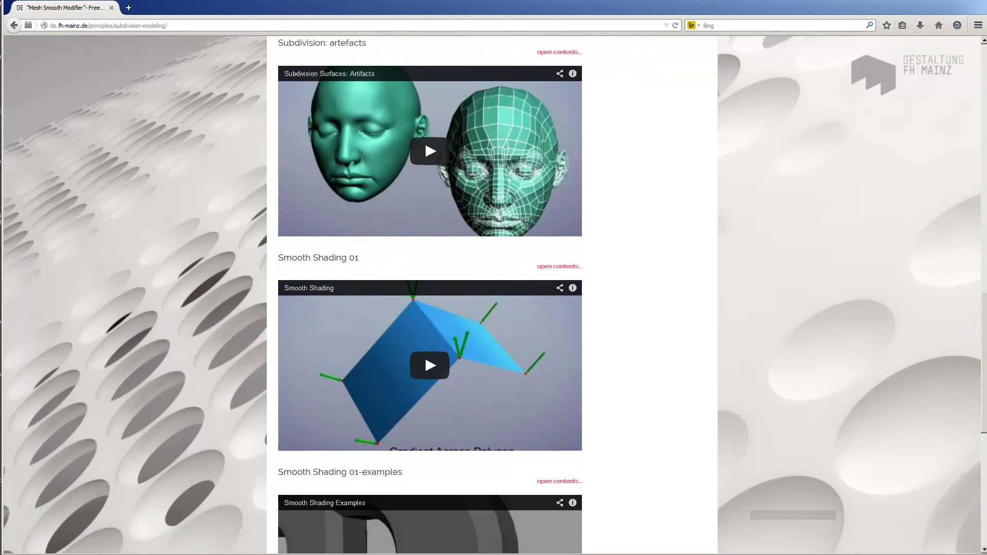